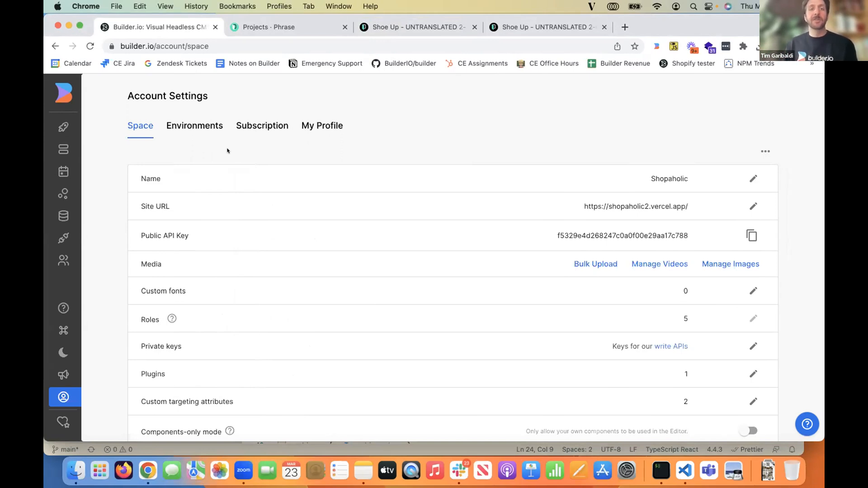
- Add fr and it to the enum values of the locale custom targeting attribute and save the attributes
scroll(471, 294, "down", 2)
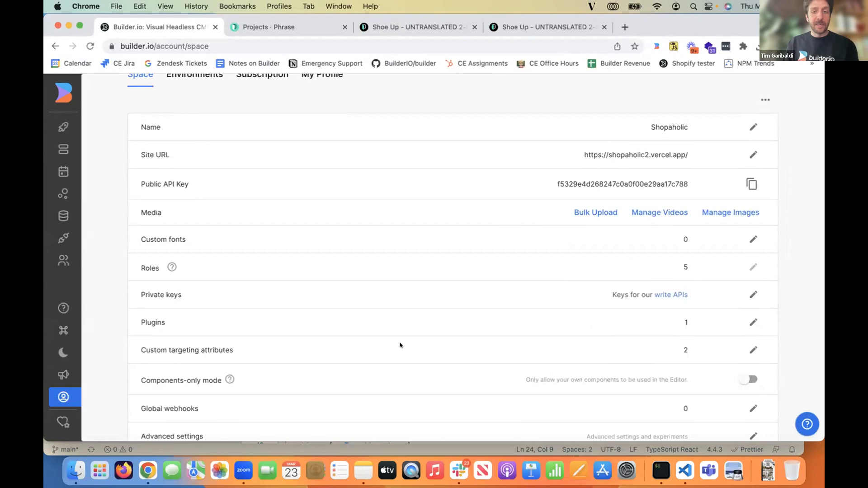
left_click(747, 347)
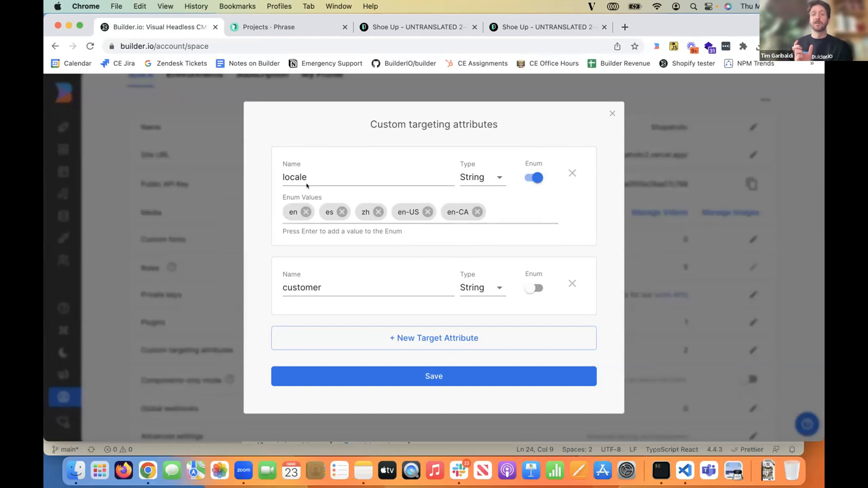
left_click(505, 203)
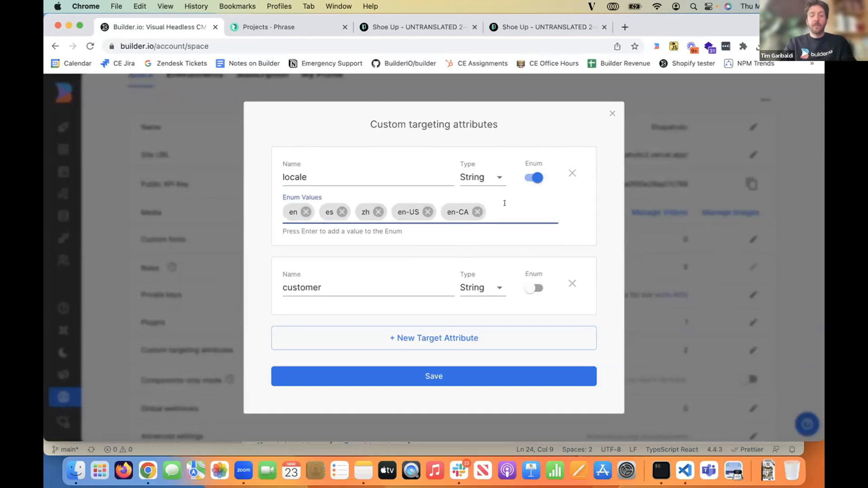
type("fr")
key("Return")
type("it")
key("Return")
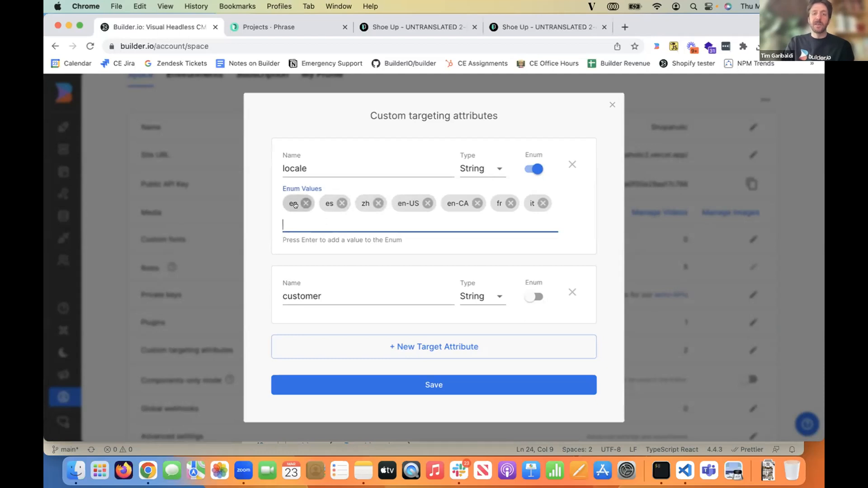
left_click(432, 388)
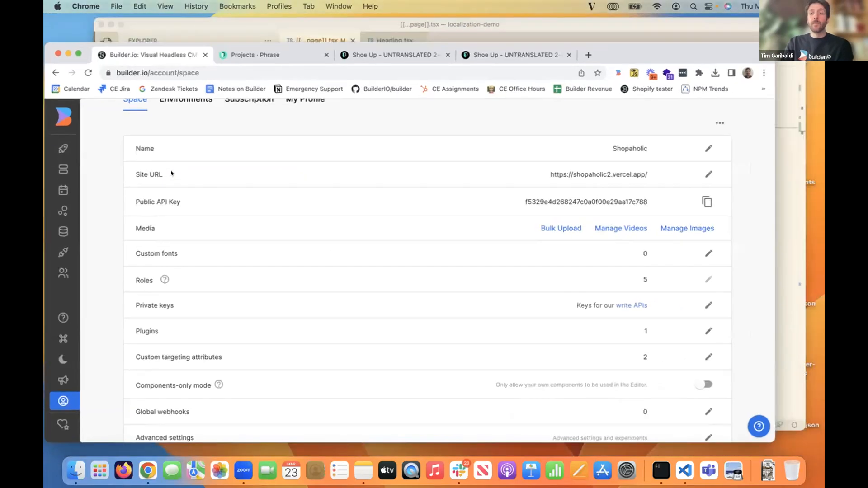
- Switch to Visual Studio Code and examine the userAttributes block and the BuilderComponent call in [[...page]].tsx
left_click(684, 471)
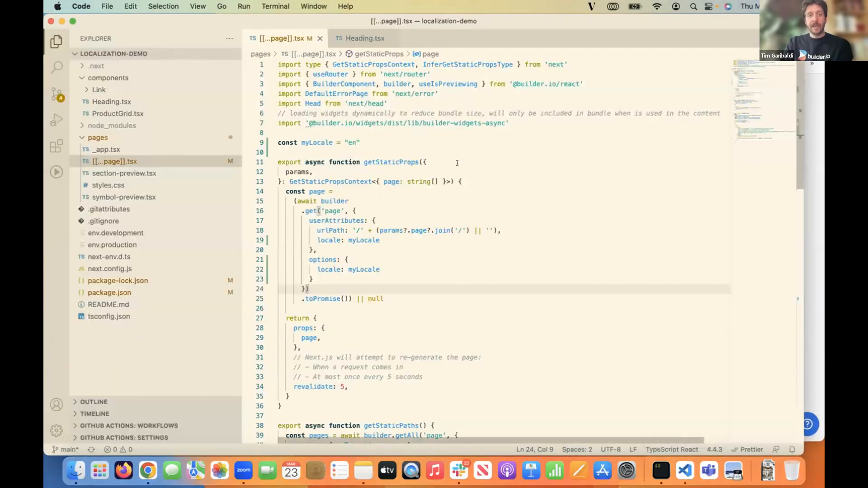
scroll(405, 160, "down", 2)
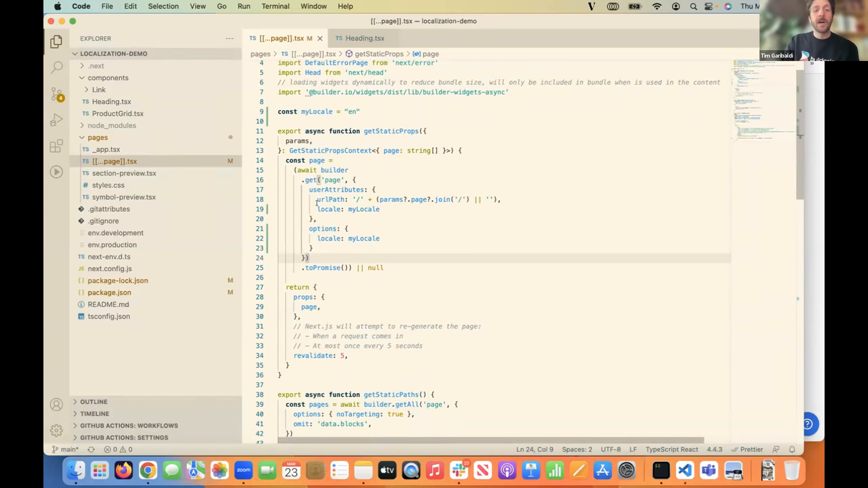
left_click_drag(309, 192, 357, 213)
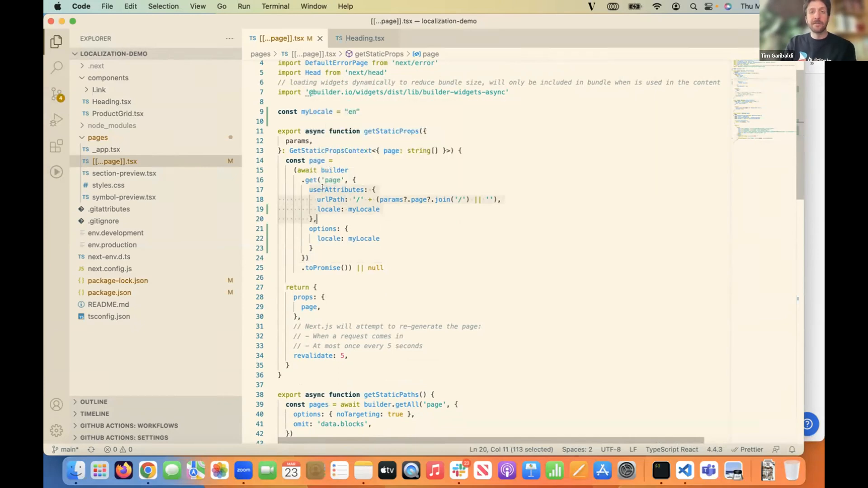
scroll(361, 215, "down", 1)
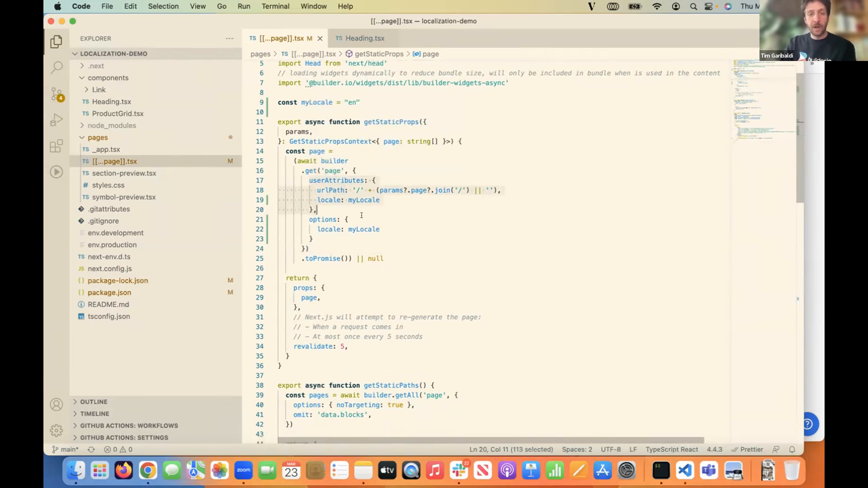
scroll(375, 206, "down", 15)
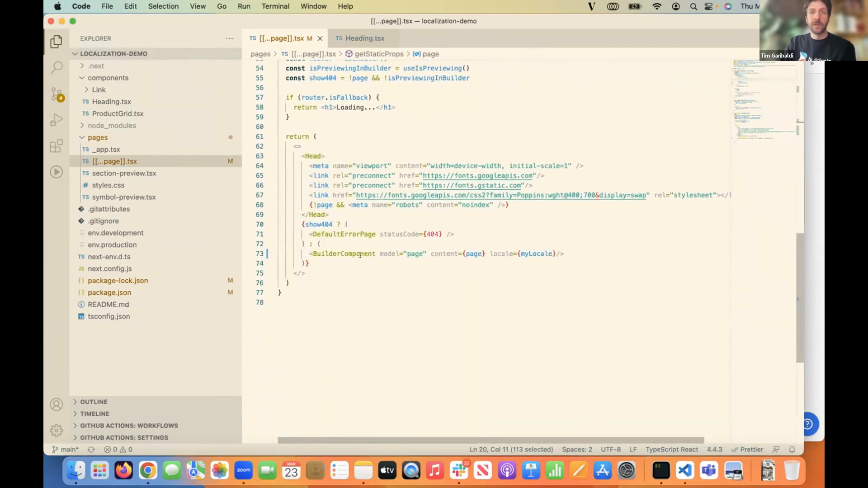
scroll(361, 255, "up", 13)
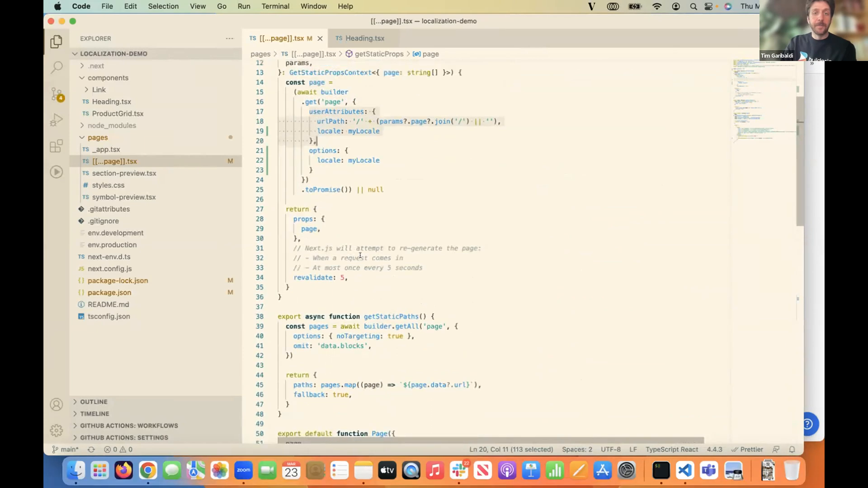
scroll(360, 256, "up", 4)
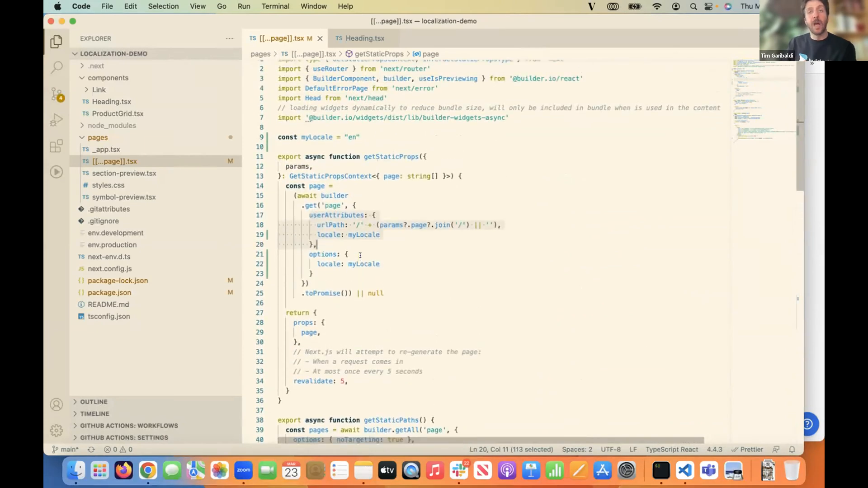
- Examine how the options block and BuilderComponent receive the locale, and where the myLocale constant is defined
left_click_drag(317, 262, 379, 257)
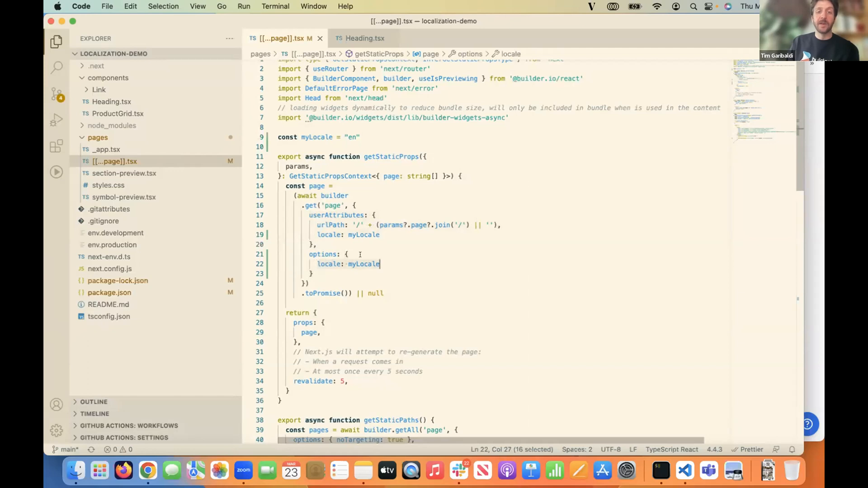
scroll(360, 255, "down", 15)
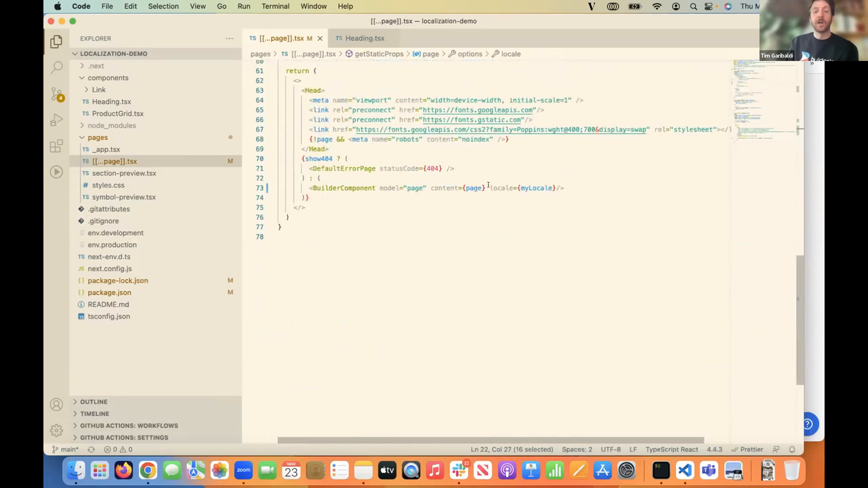
scroll(473, 187, "up", 13)
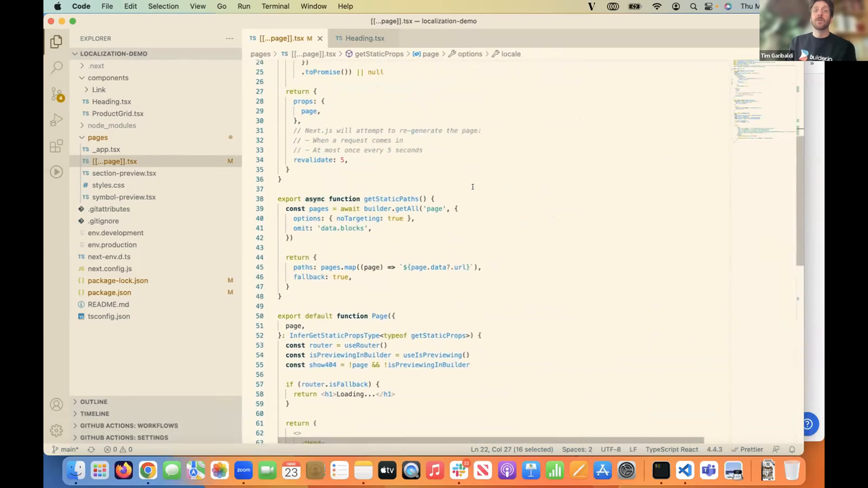
scroll(473, 187, "up", 3)
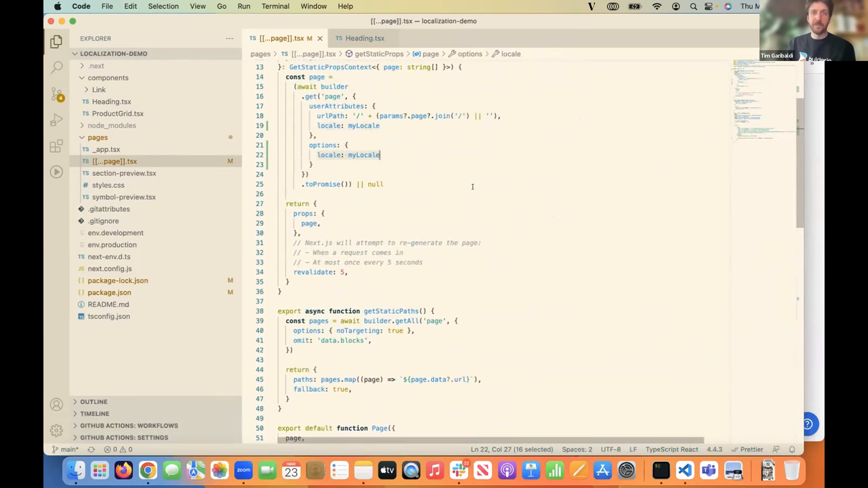
scroll(472, 187, "up", 3)
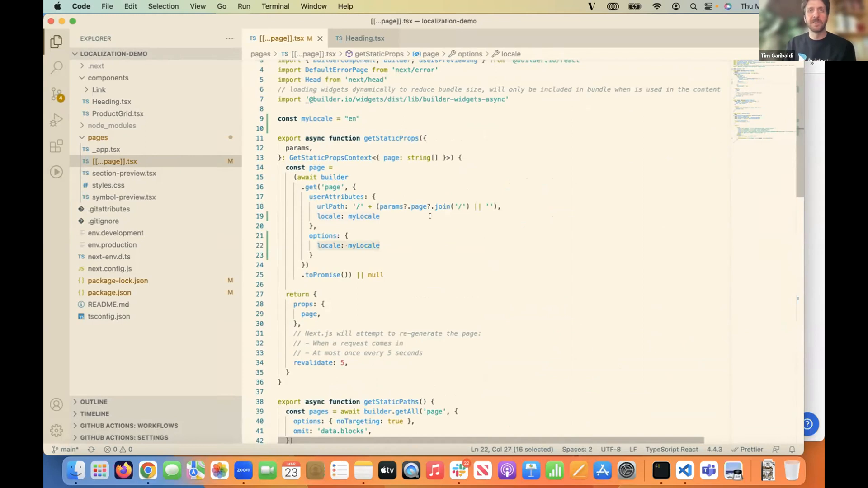
scroll(412, 207, "up", 1)
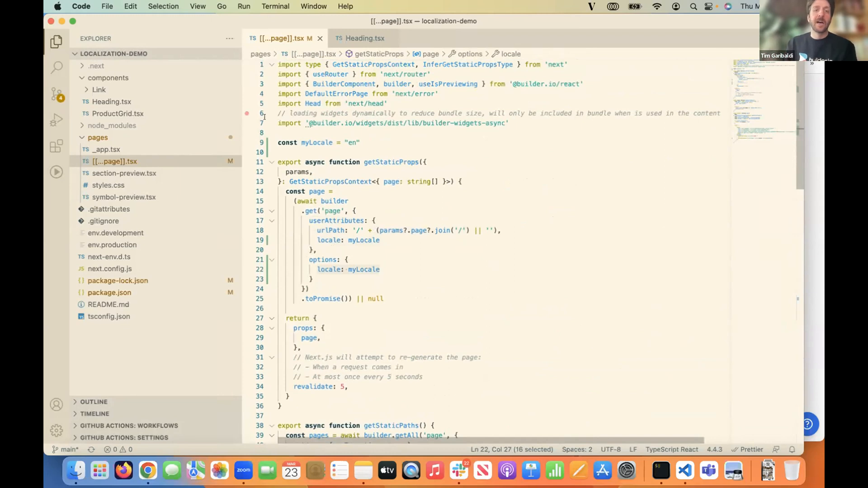
left_click_drag(280, 136, 351, 142)
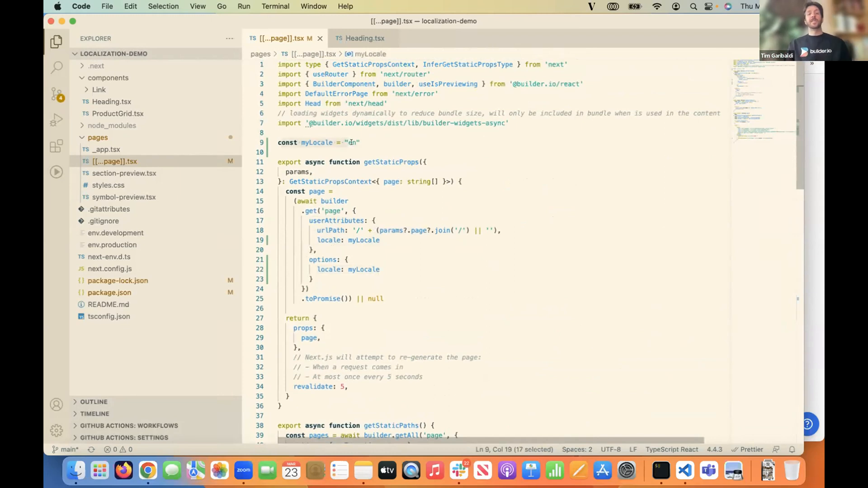
left_click(357, 143)
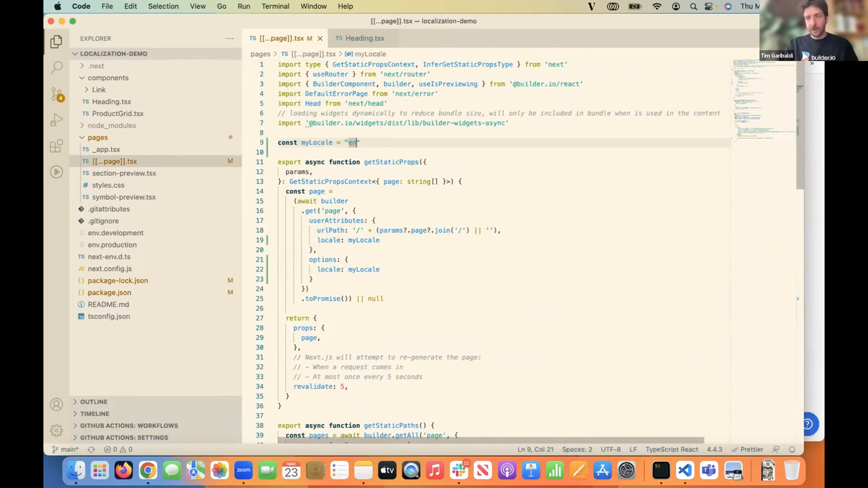
- Switch back to Builder.io in Chrome and open the Heads Up entry of the Page model from the space's content
left_click(811, 108)
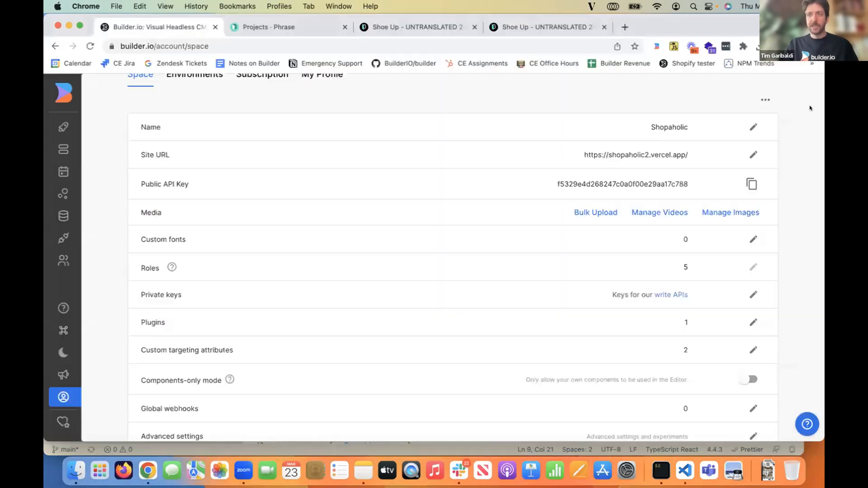
mouse_move(48, 139)
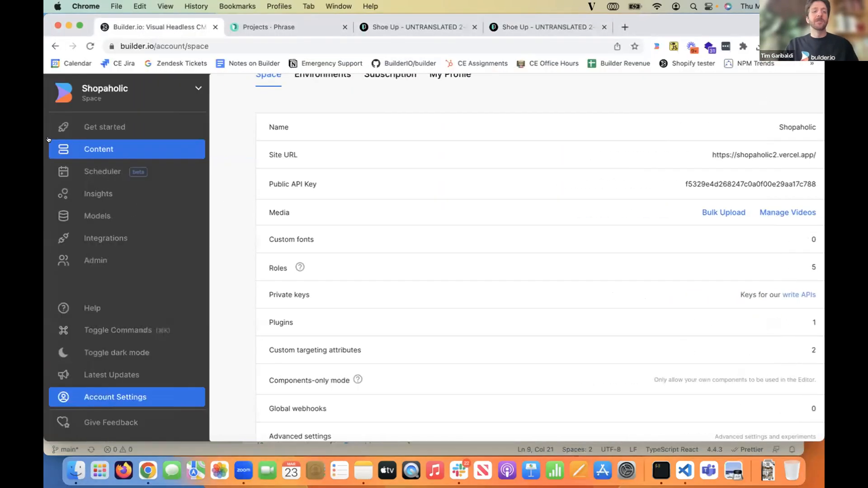
left_click(93, 149)
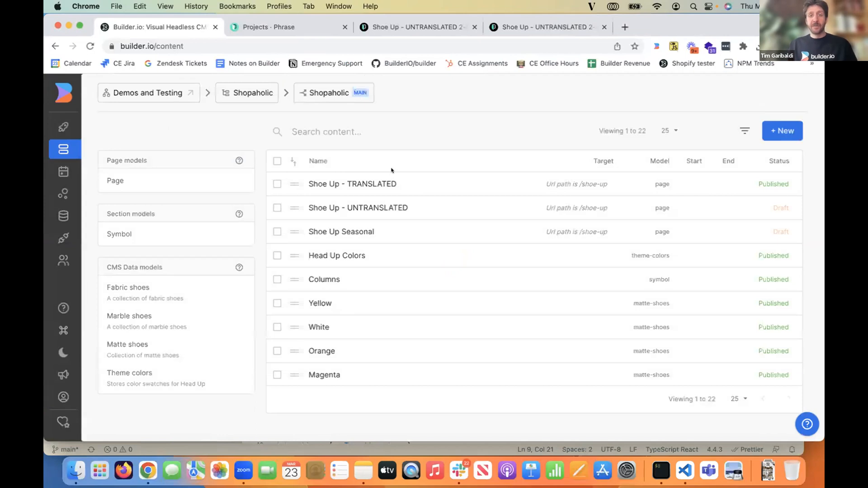
left_click(237, 180)
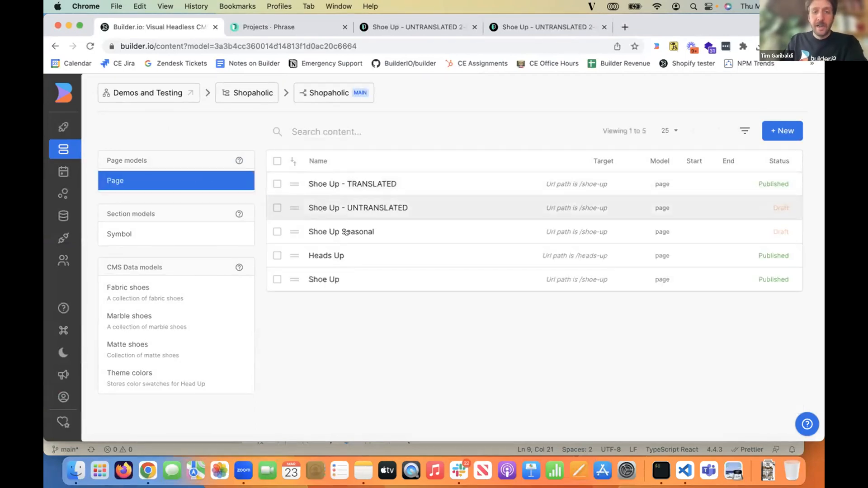
left_click(349, 256)
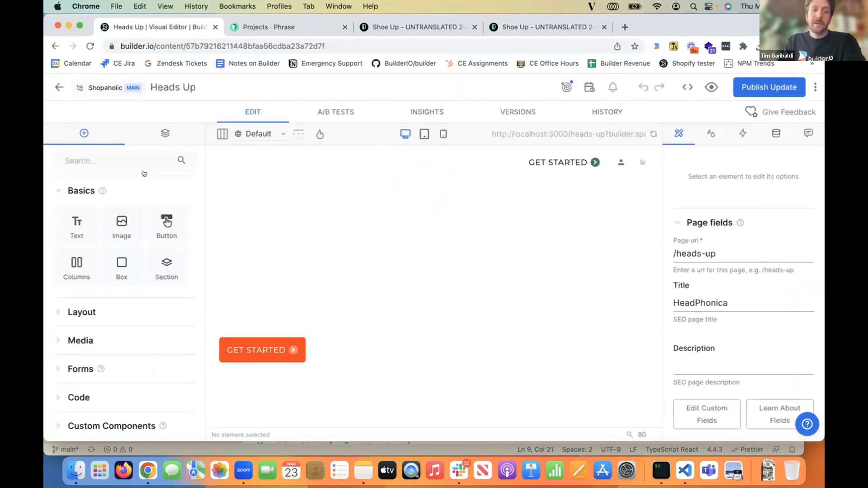
scroll(313, 194, "down", 5)
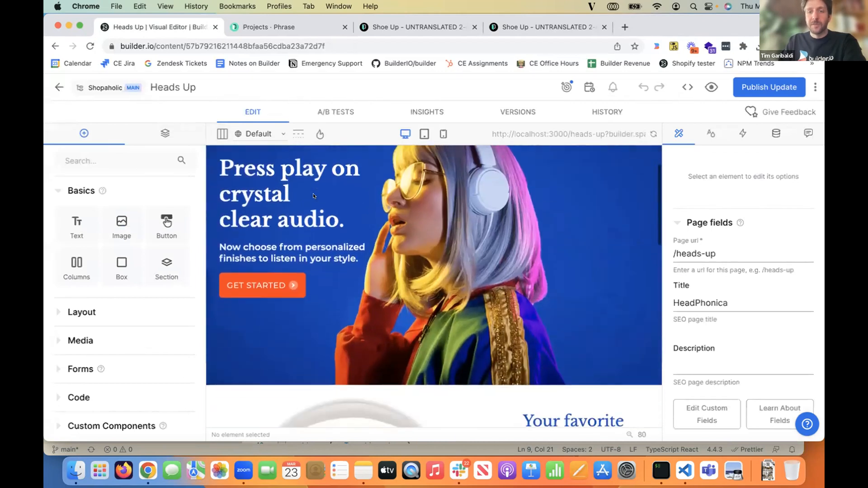
scroll(313, 194, "up", 5)
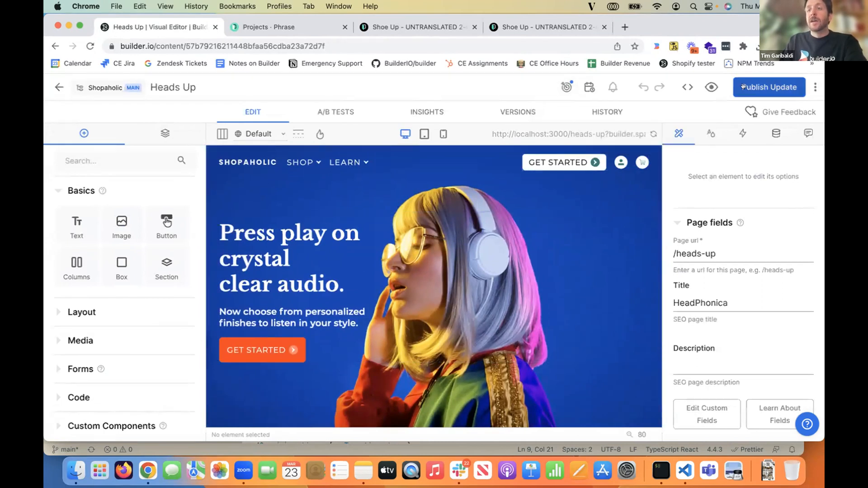
- Duplicate the Heads Up page and name the copy "Heads Up - Spanish"
left_click(814, 85)
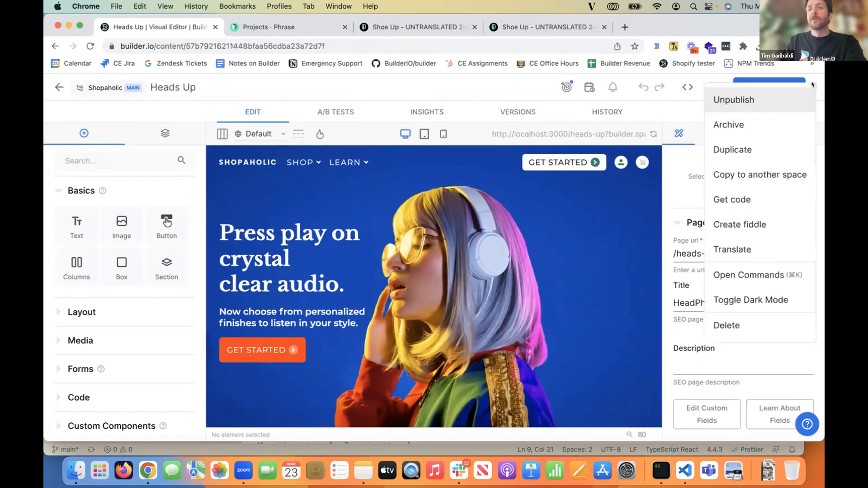
left_click(771, 146)
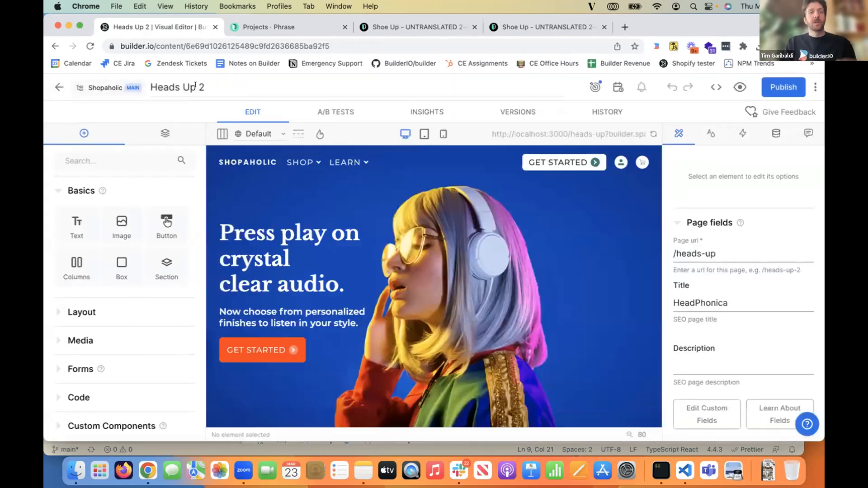
double_click(203, 90)
type("- Spanish")
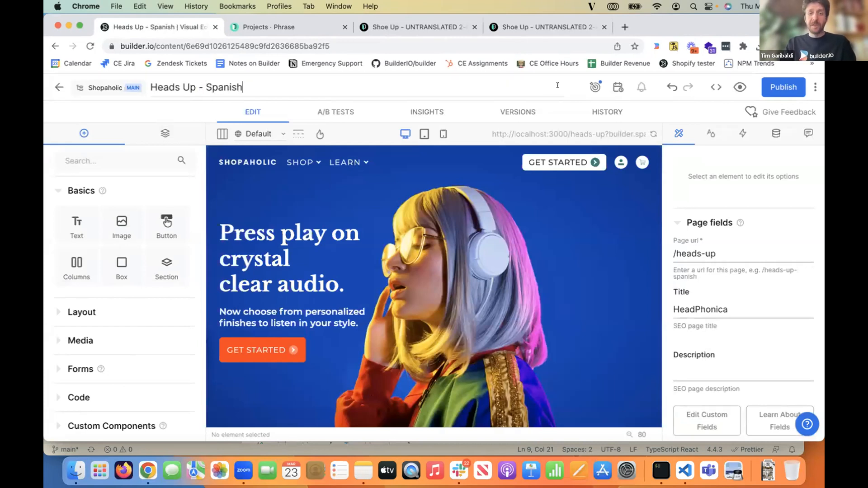
- Add a targeting condition to the Spanish page where Locale is es, and publish the page
left_click(595, 87)
left_click(451, 196)
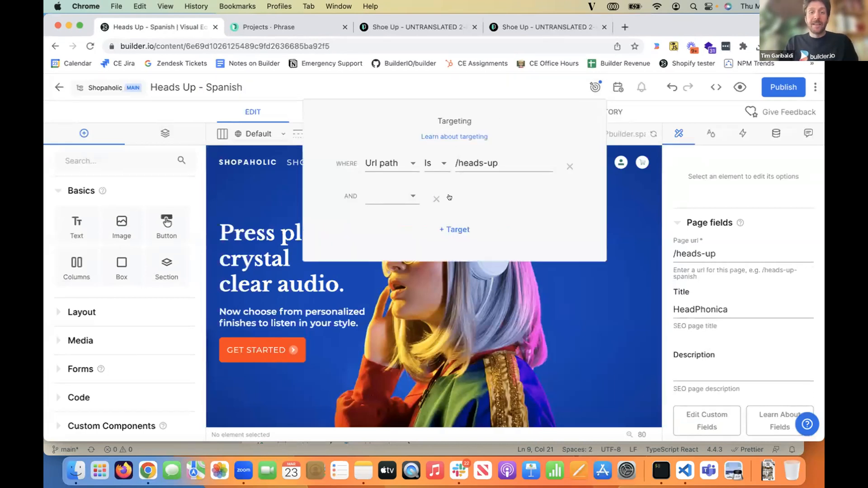
left_click(398, 197)
left_click(413, 245)
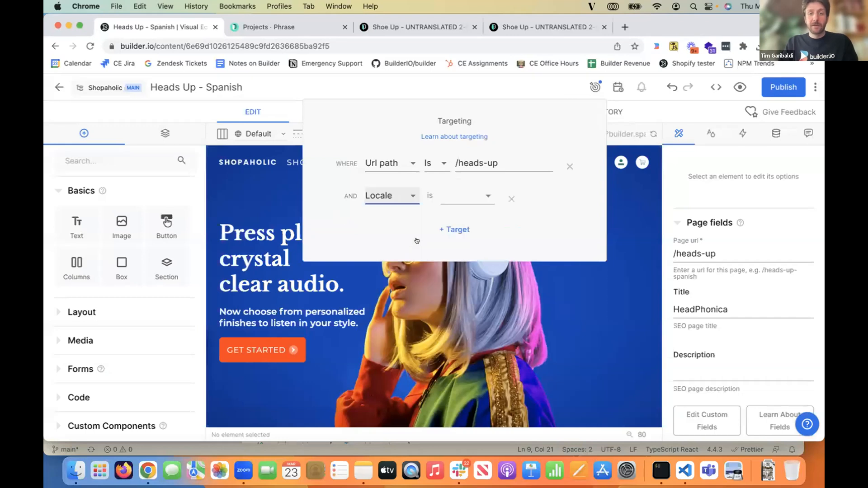
left_click(468, 195)
left_click(464, 247)
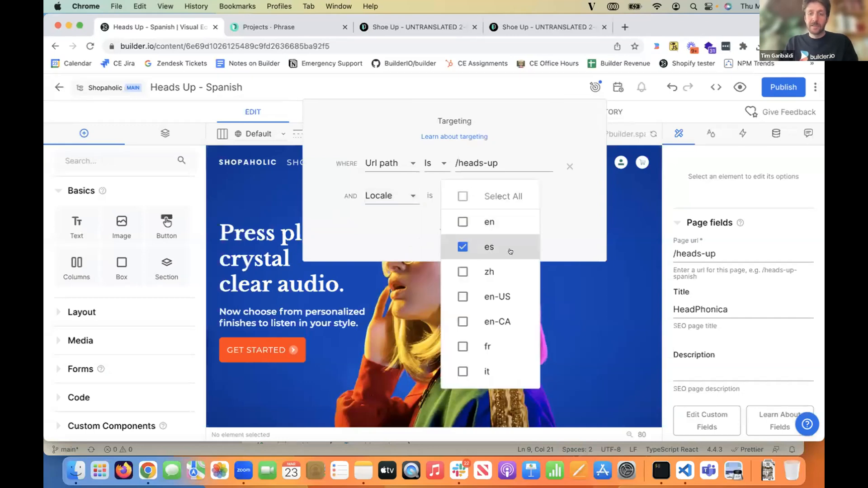
left_click(566, 221)
left_click(535, 319)
left_click(784, 87)
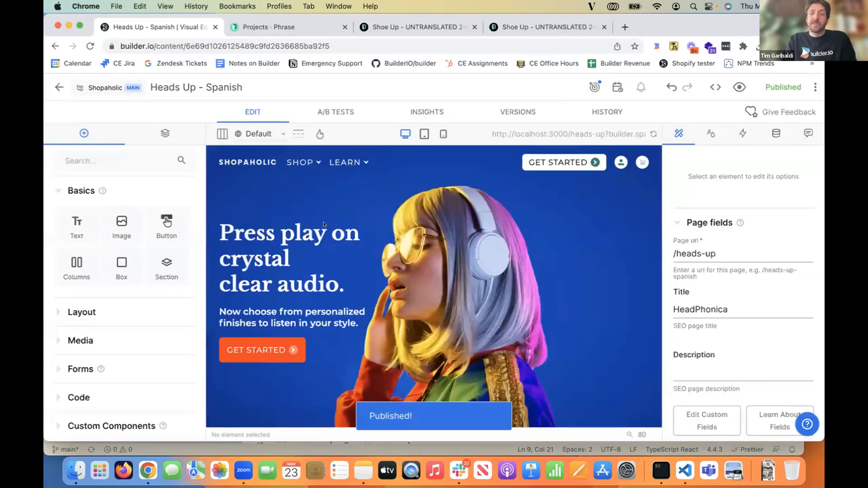
- Change the hero heading text to "Press play on crystal clear audio - in Spanish :)"
left_click(324, 225)
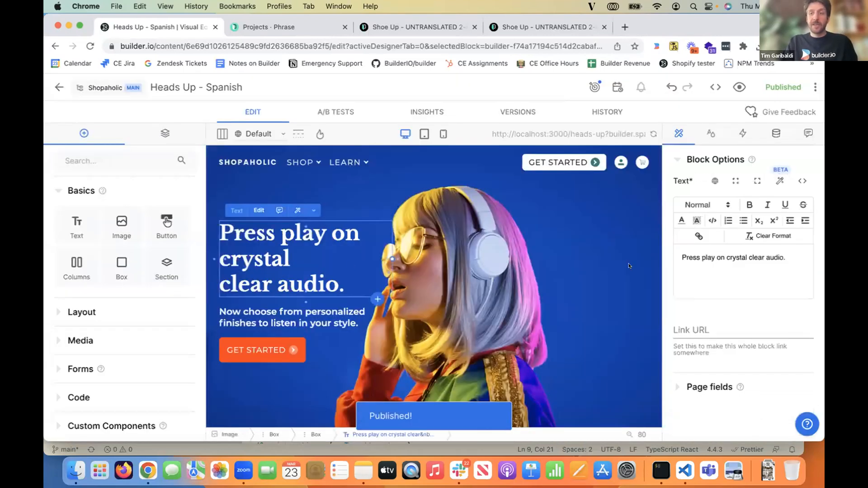
left_click(785, 263)
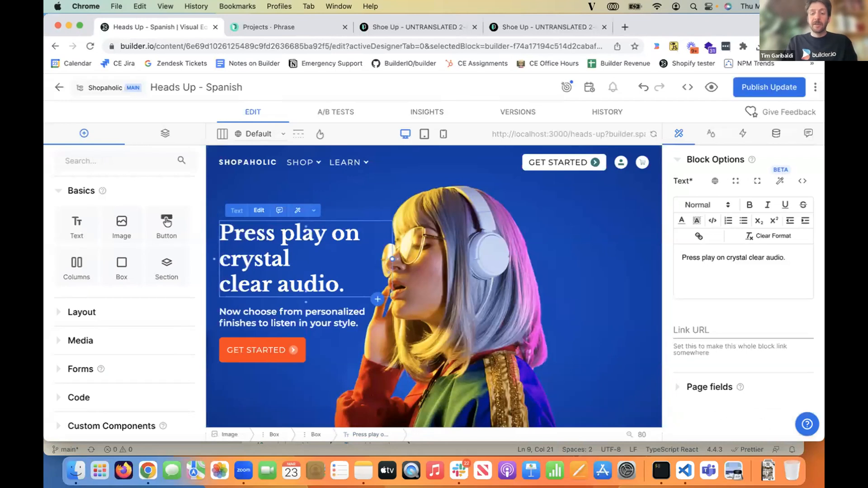
key("BackSpace")
type("-")
key("BackSpace")
key("BackSpace")
type("- ")
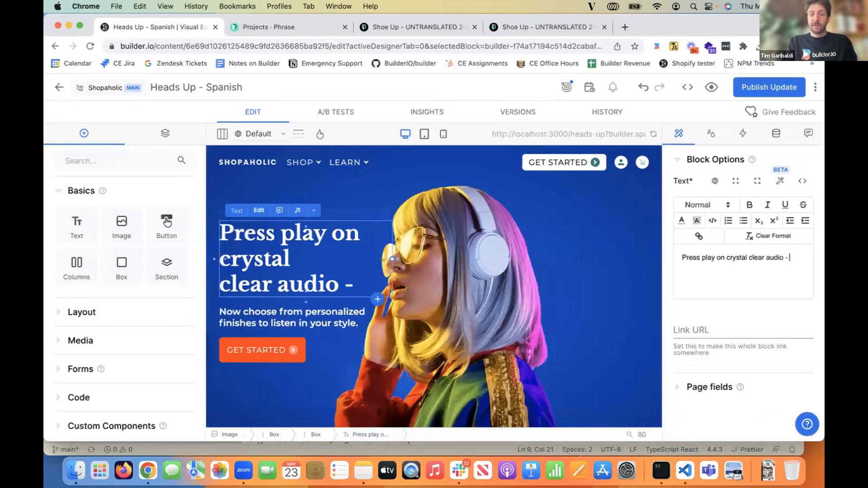
type("in Spanish :)")
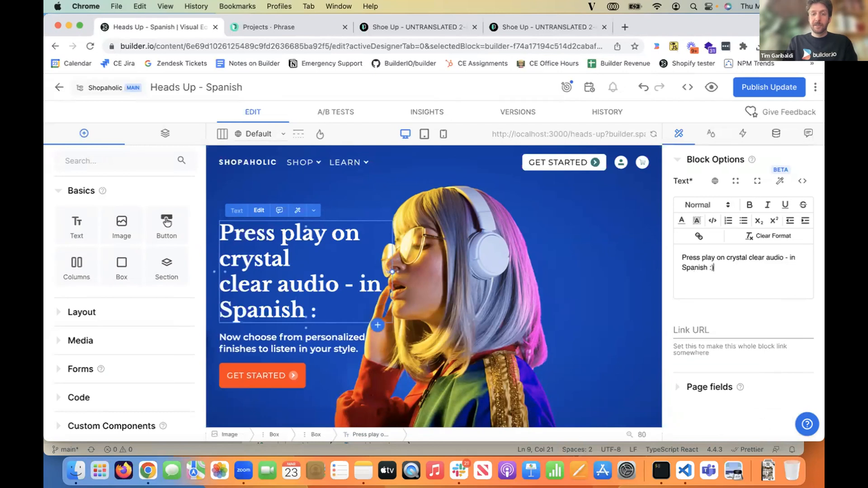
- Delete the personalized finishes text and the orange Get Started button below the hero heading
left_click(315, 350)
key("BackSpace")
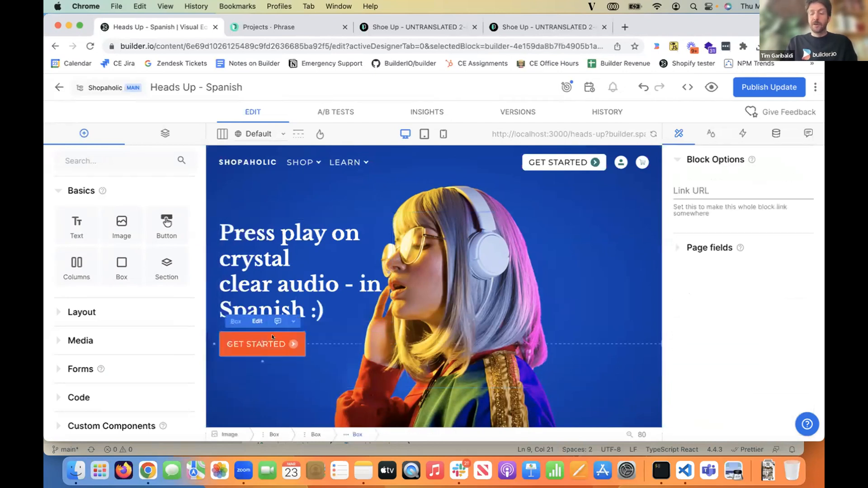
key("BackSpace")
- Replace the hero background image with the existing photo of the man wearing headphones, and publish the page update
left_click(439, 282)
left_click(716, 212)
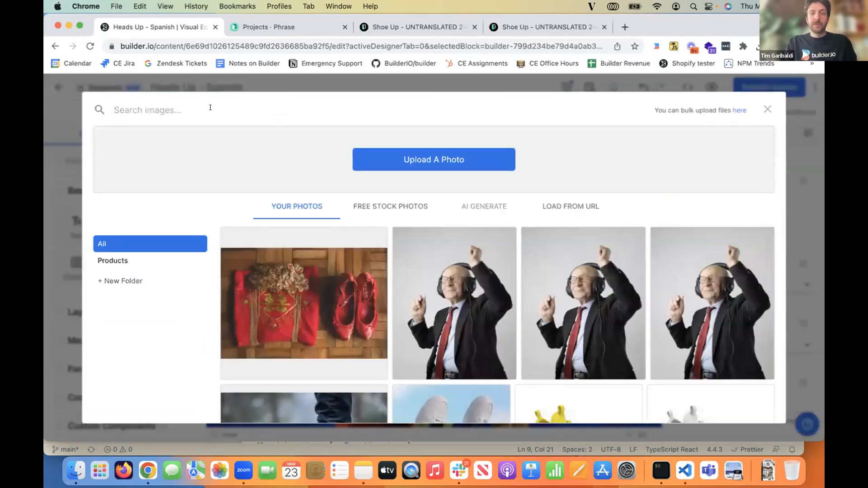
left_click(442, 285)
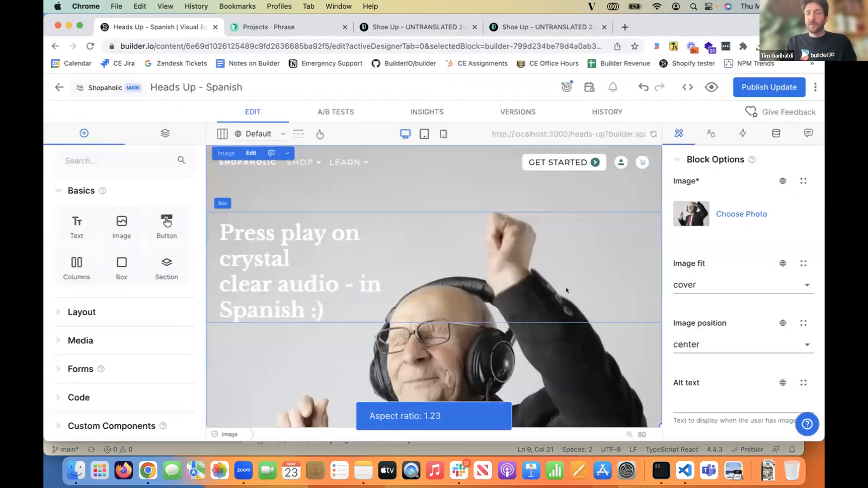
scroll(567, 291, "down", 1)
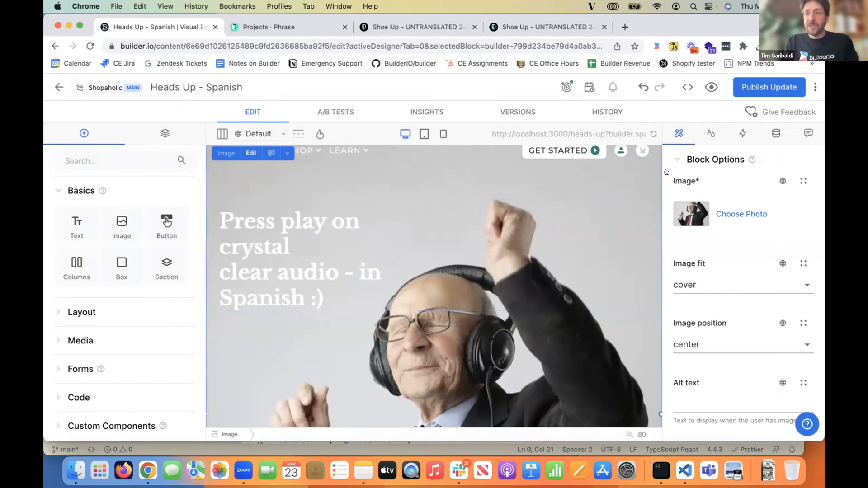
left_click(768, 85)
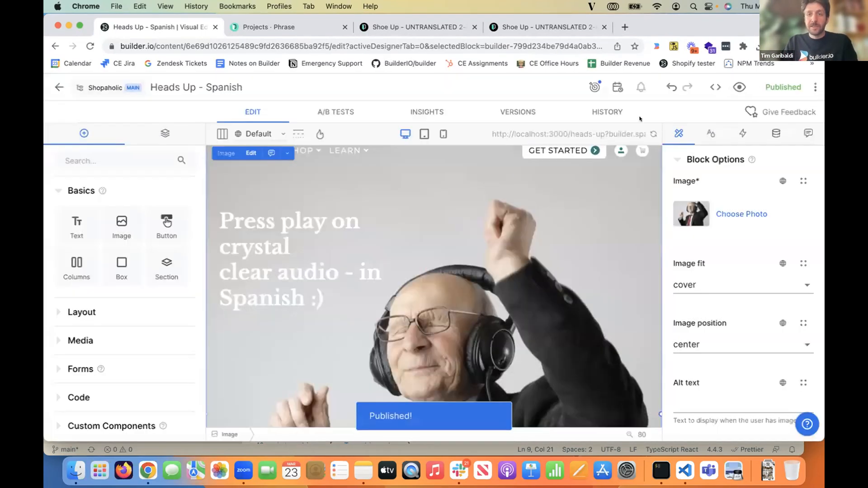
- Open the live heads-up page, and set the myLocale constant to "es" in [[...page]].tsx in Visual Studio Code
left_click(739, 87)
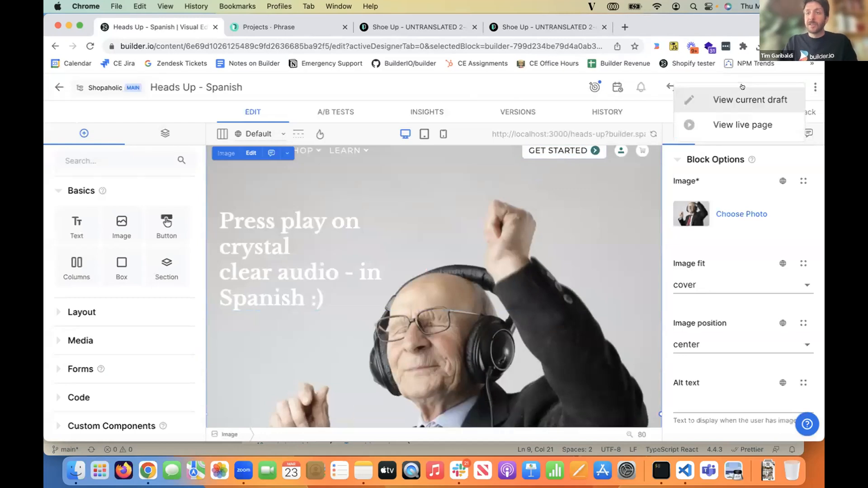
left_click(678, 125)
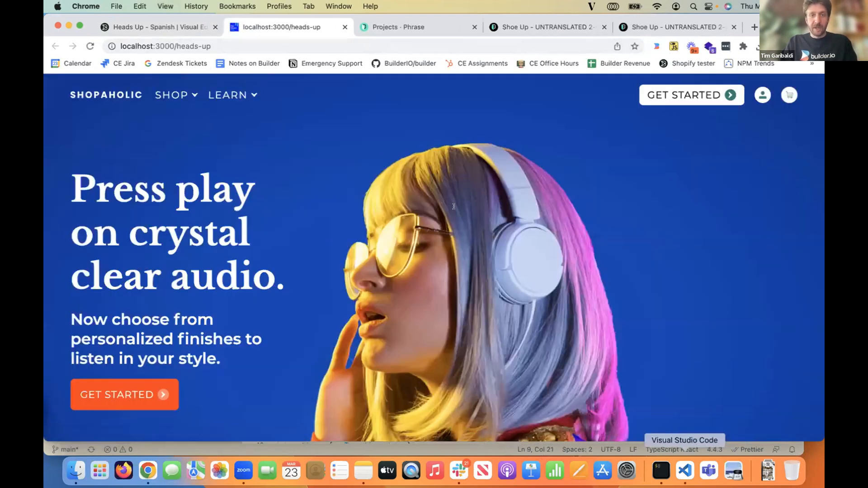
left_click(686, 471)
type("es")
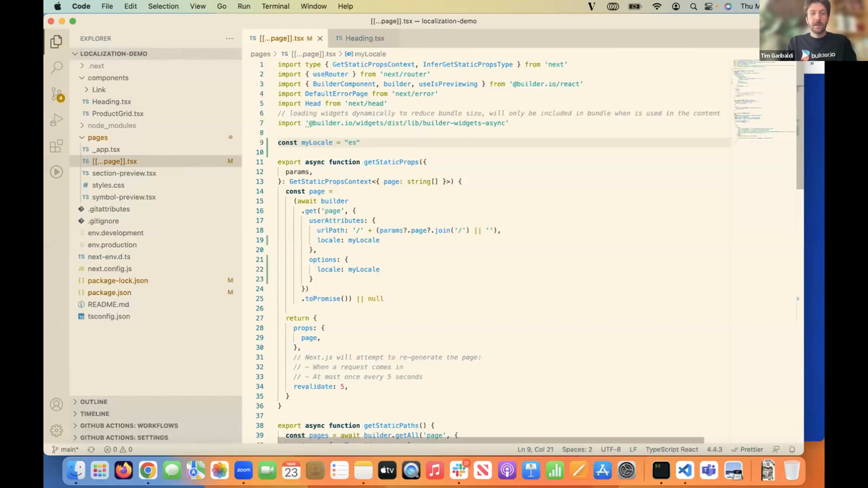
- Switch back to Chrome, reload the live heads-up page and look through its content
key("super+Tab")
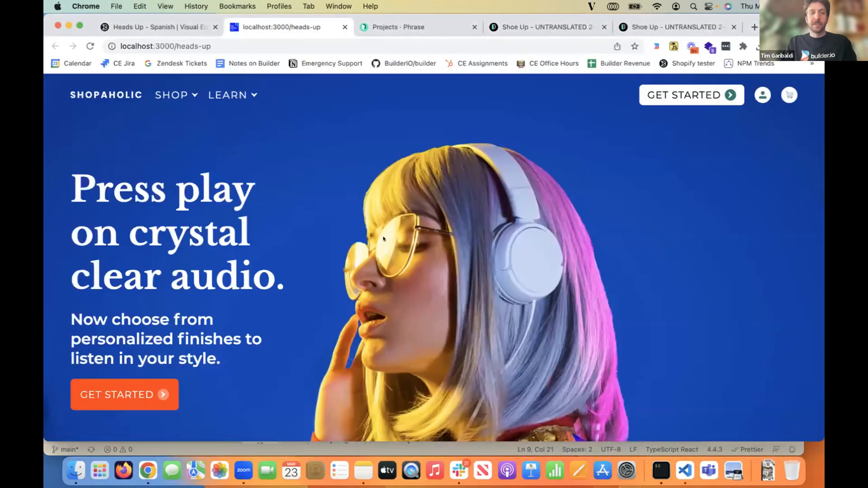
key("super+r")
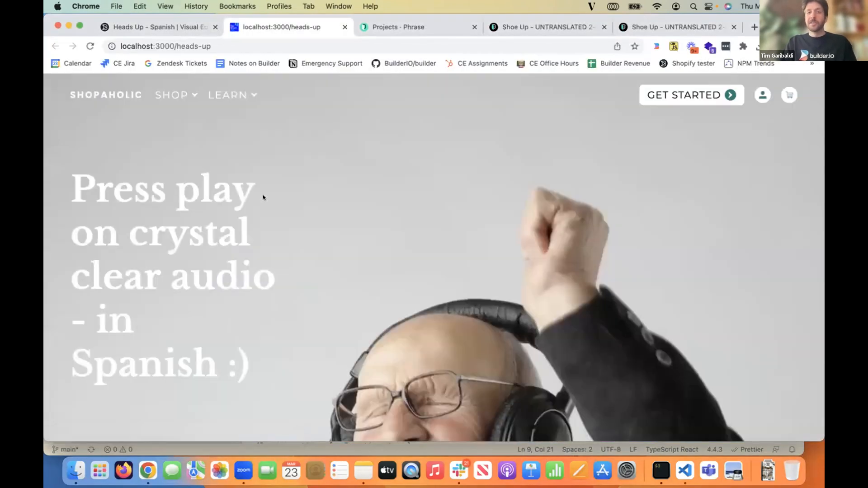
scroll(263, 197, "down", 10)
scroll(263, 197, "down", 5)
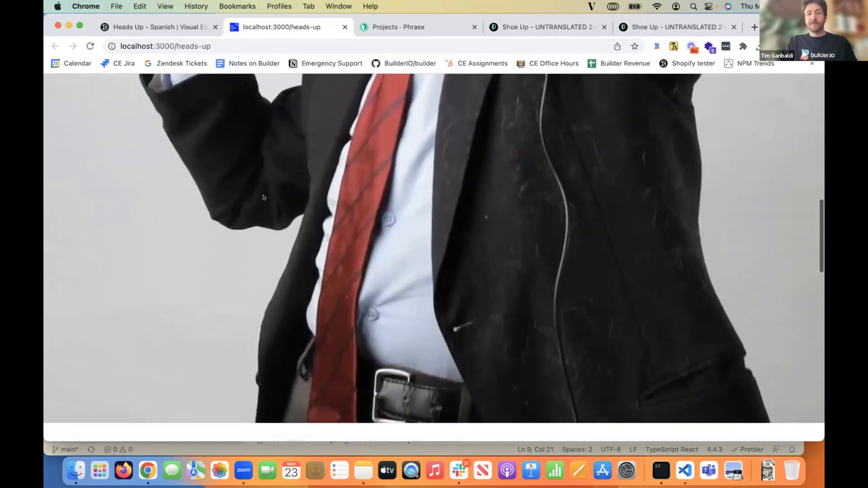
scroll(264, 197, "up", 15)
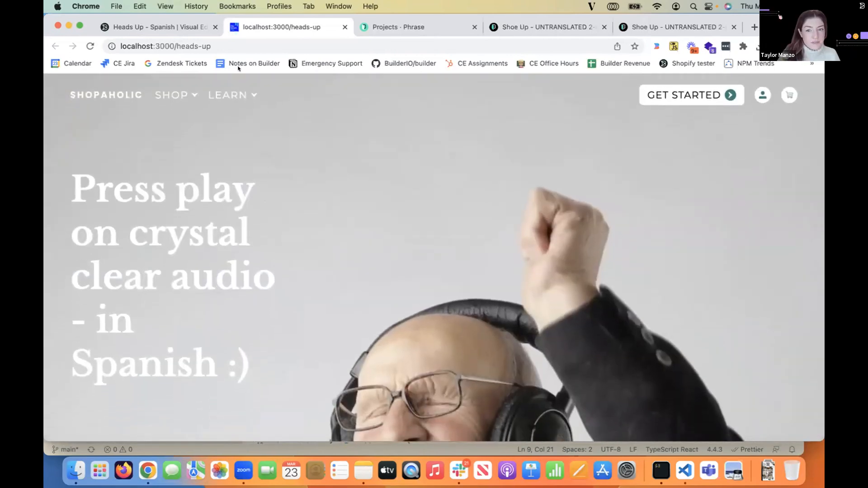
- Return to the Builder.io editor, leave the Spanish page and open the space's content list
left_click(160, 28)
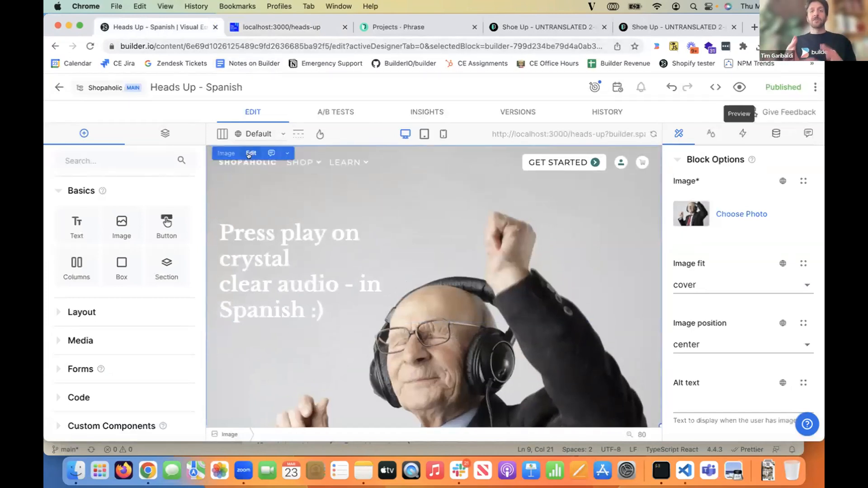
left_click(59, 87)
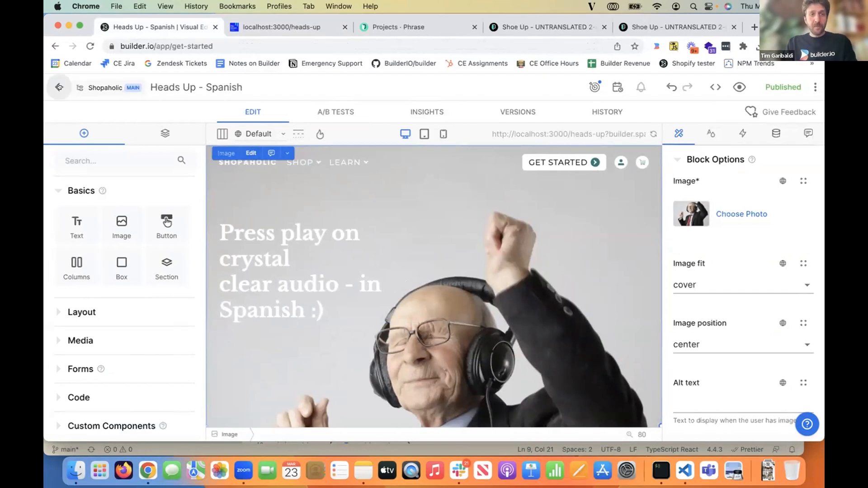
mouse_move(58, 137)
left_click(77, 149)
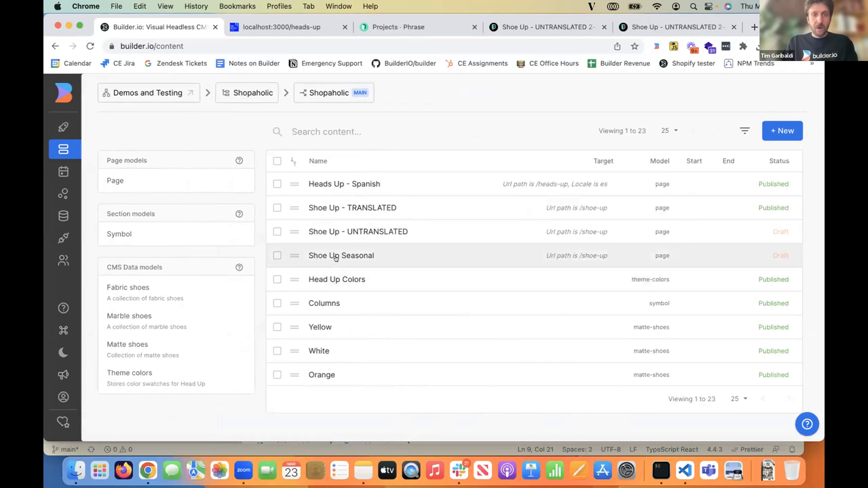
- Open the Shoe Up entry of the Page model and duplicate it
left_click(156, 185)
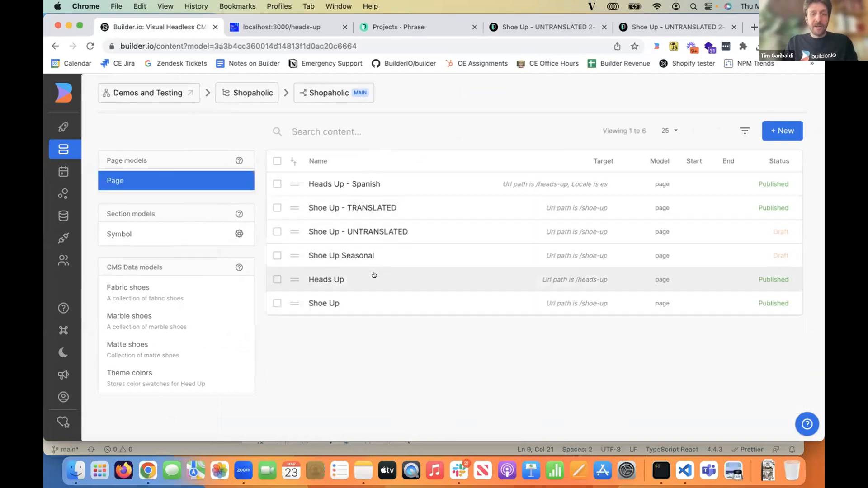
left_click(364, 303)
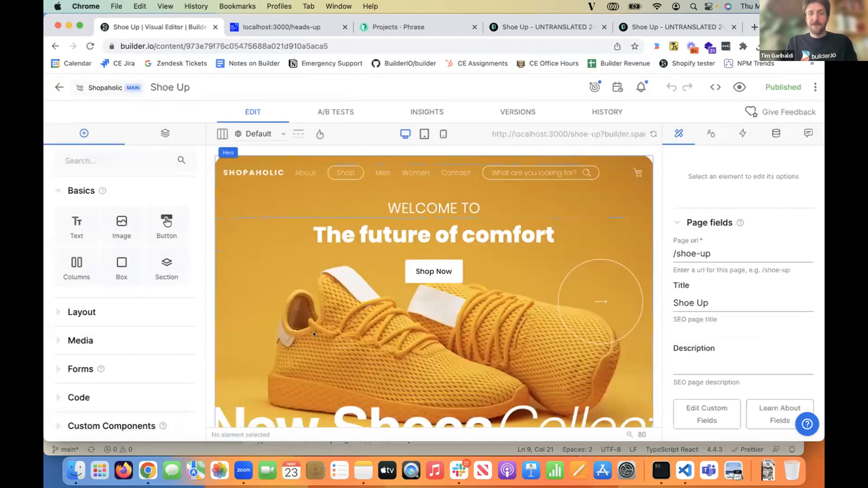
left_click(814, 87)
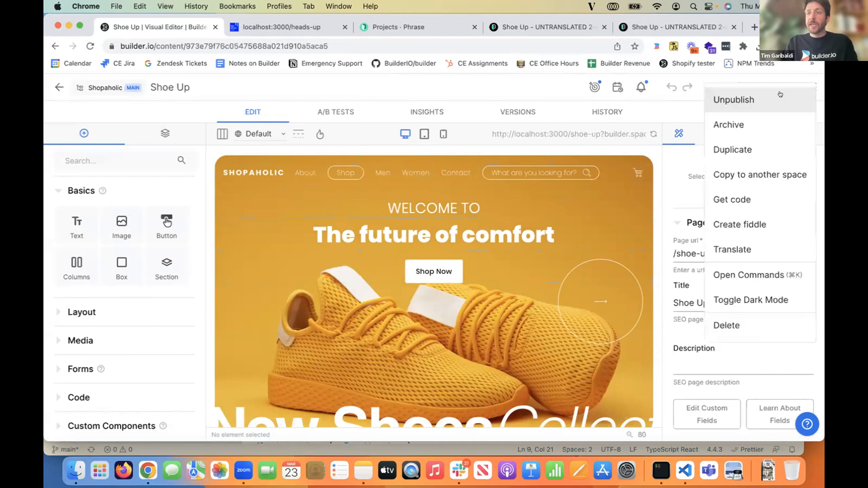
left_click(762, 150)
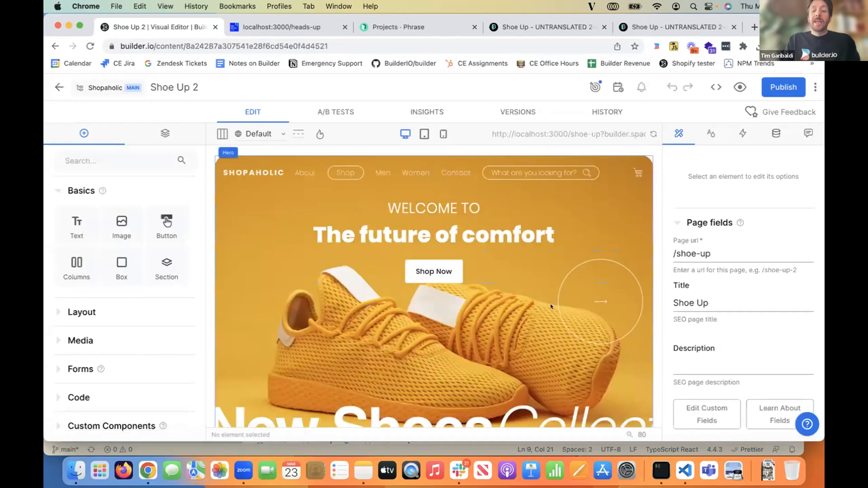
- Examine the locale options block in [[...page]].tsx in Visual Studio Code, and the locales available in the Builder.io editor in Chrome
left_click(685, 470)
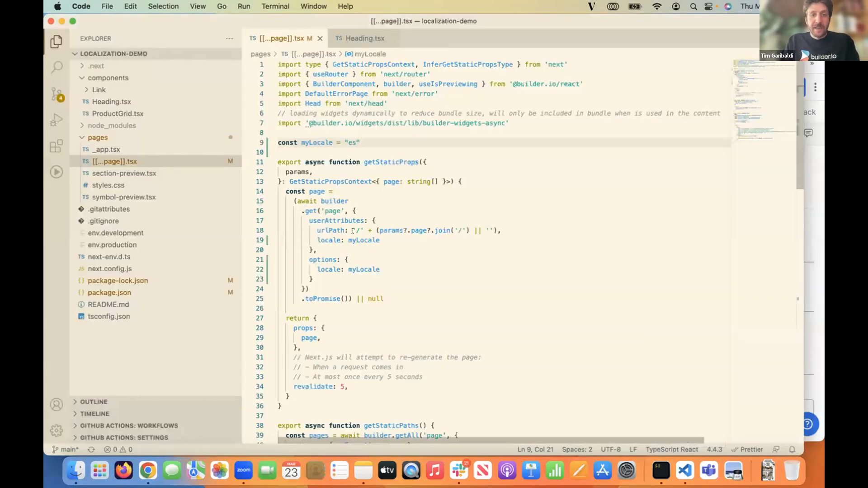
left_click_drag(315, 260, 314, 279)
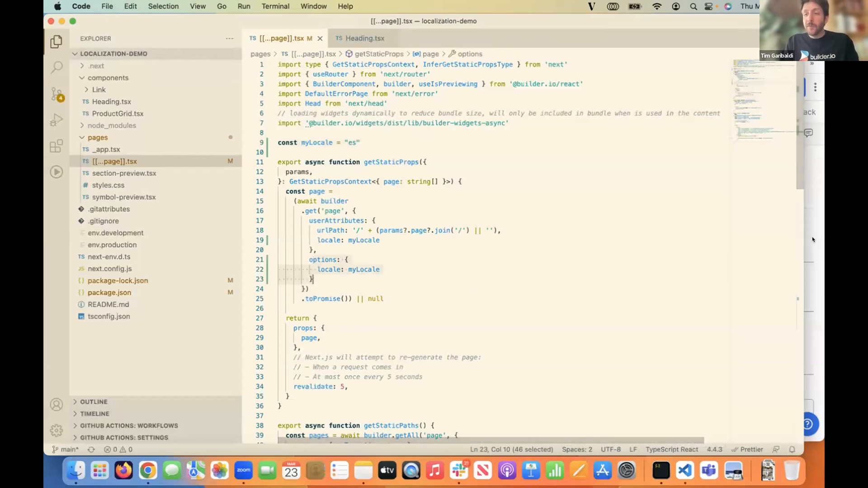
left_click(811, 237)
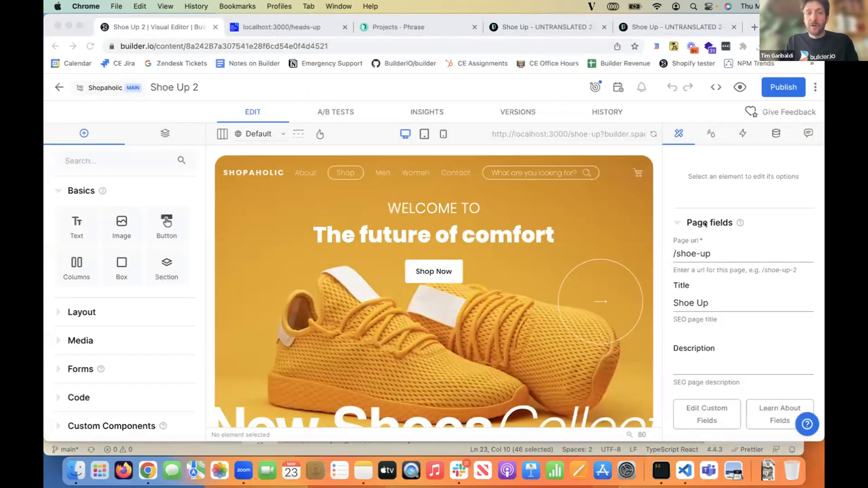
left_click(270, 132)
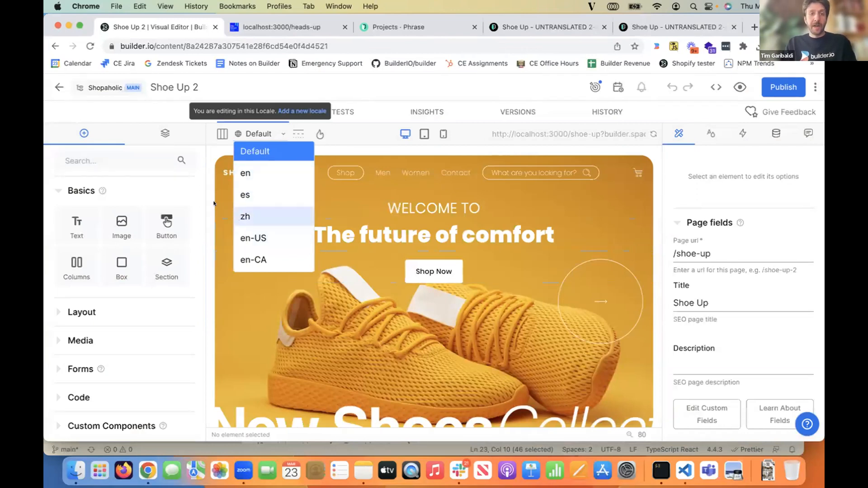
left_click(412, 238)
- Enable localization for the text of the "The future of comfort" heading
left_click(412, 238)
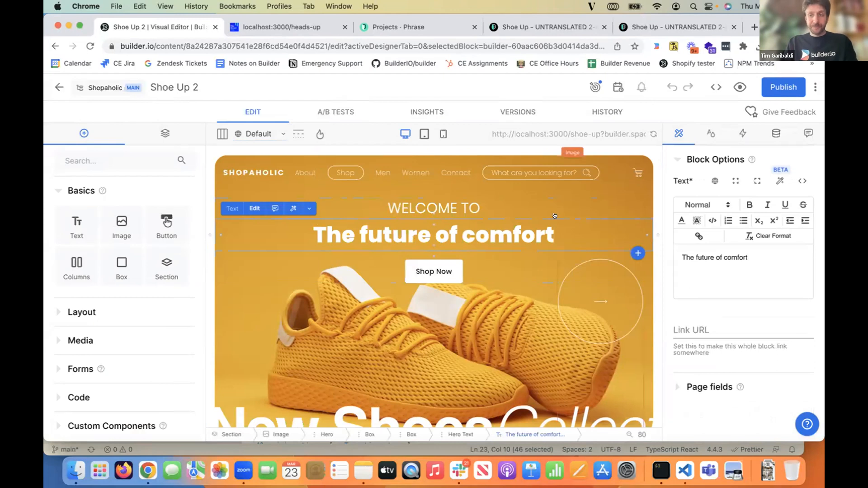
left_click(714, 180)
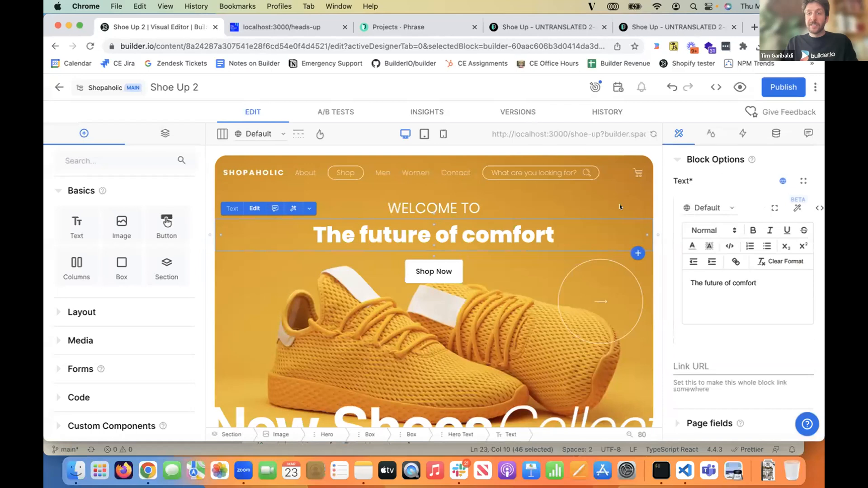
left_click(706, 207)
left_click(698, 263)
double_click(713, 282)
left_click(759, 274)
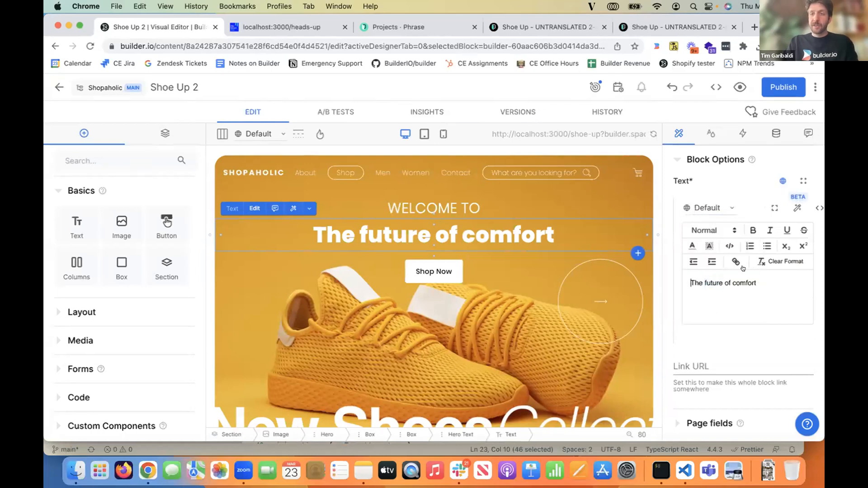
- Set the heading's text for the es locale to "The future of spanish language comfort"
left_click(706, 207)
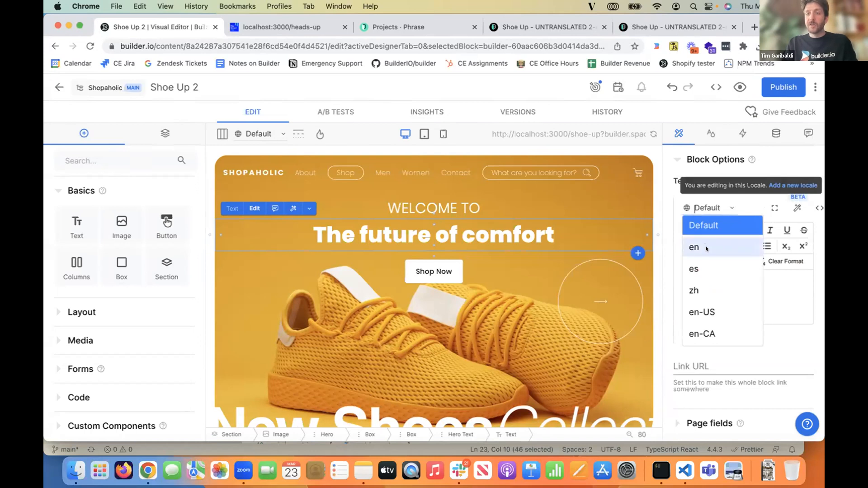
left_click(711, 269)
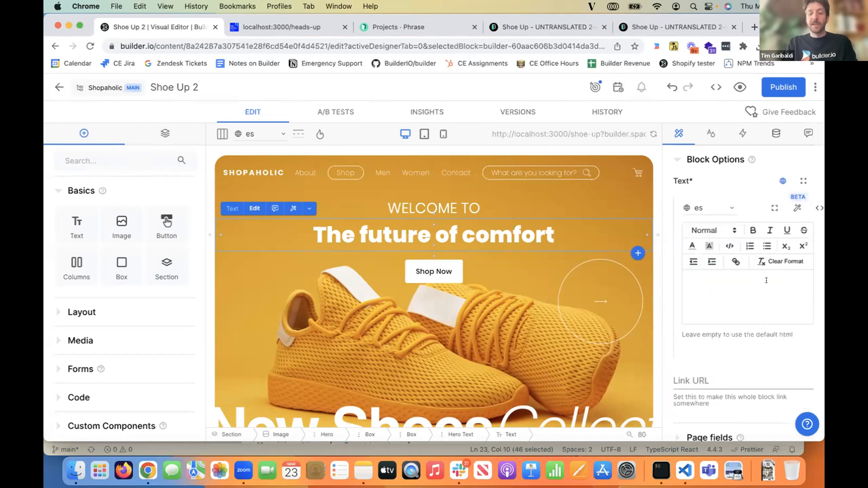
left_click(767, 281)
type("The future of spanish language comfort")
- Enter "the futre is here" as the heading's text for the en-CA locale
left_click(708, 208)
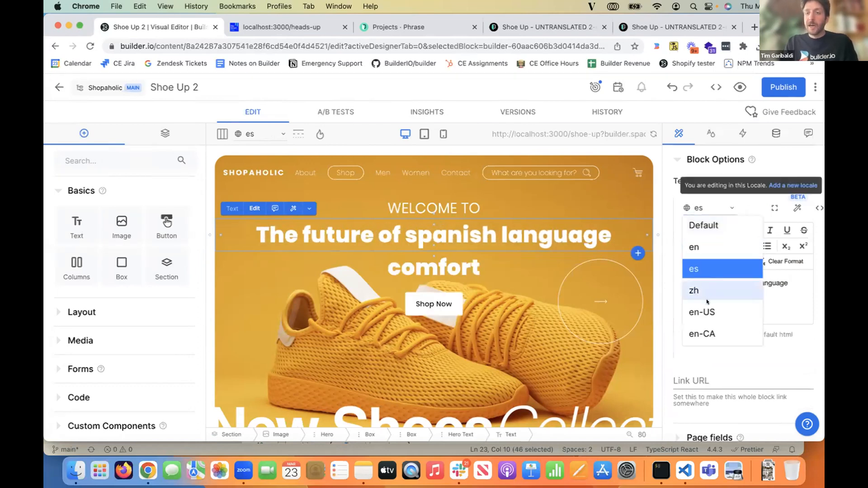
left_click(707, 332)
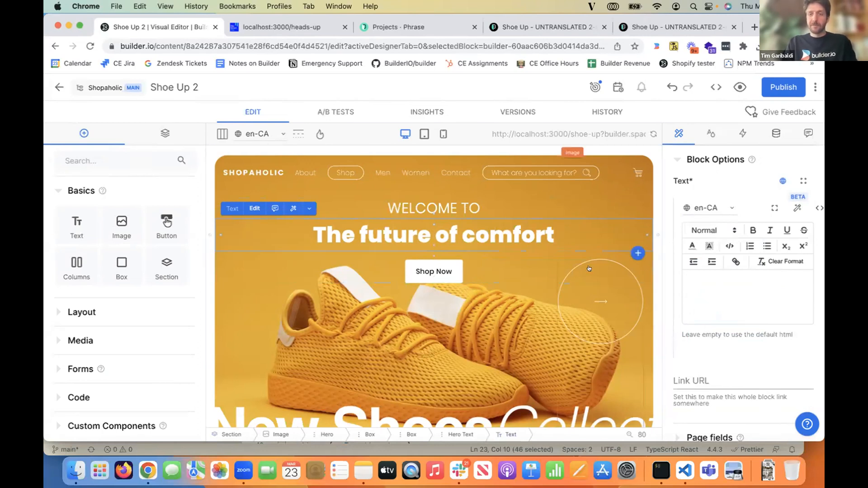
type("the futre is here")
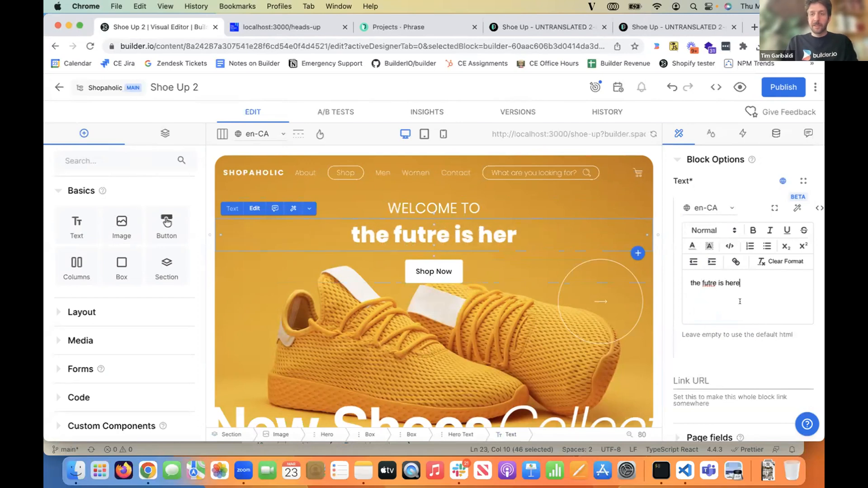
- Correct the heading's en-CA text to "the future is here" and preview the heading in the es, en-US and en locales
double_click(708, 283)
type("future is here")
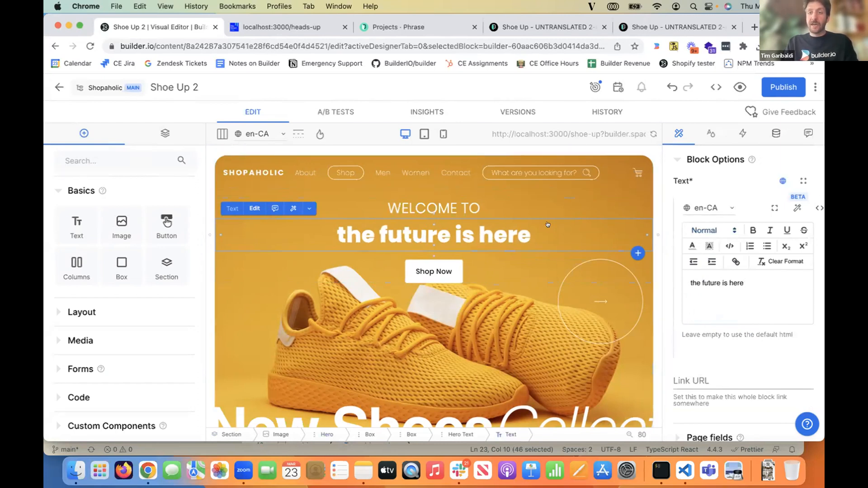
left_click(252, 135)
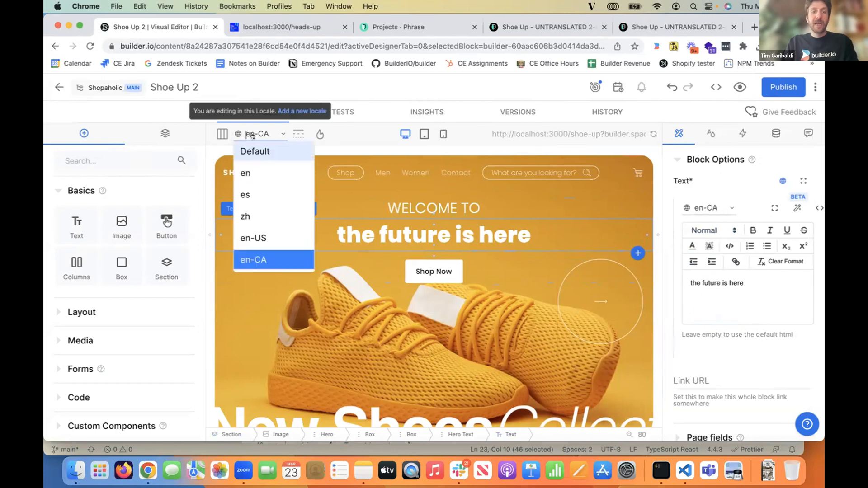
left_click(256, 194)
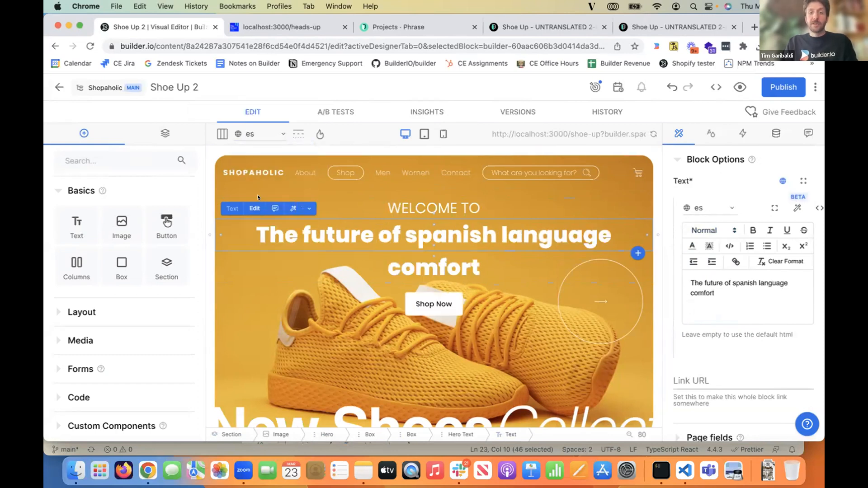
left_click(255, 135)
left_click(253, 238)
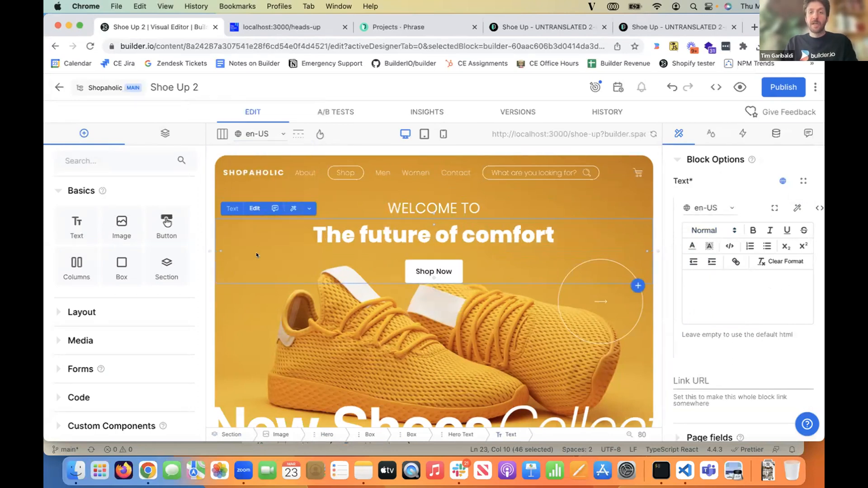
left_click(256, 134)
left_click(251, 173)
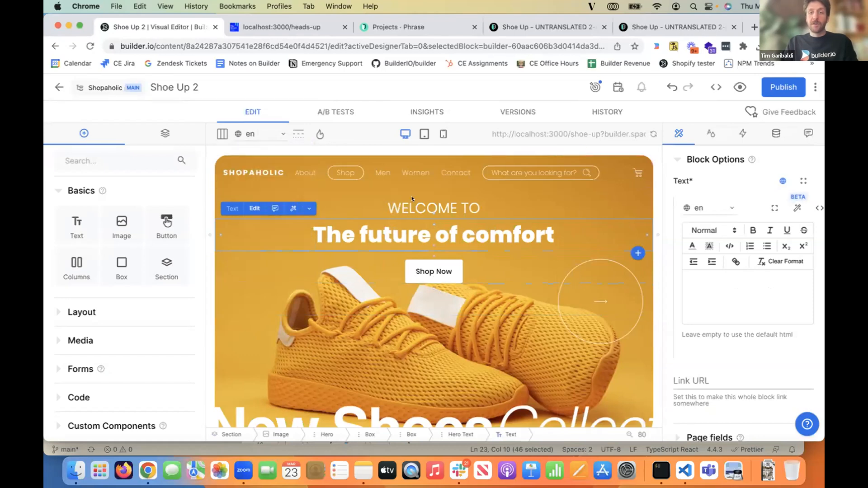
- Publish the Shoe Up 2 page and open its live version
left_click(773, 87)
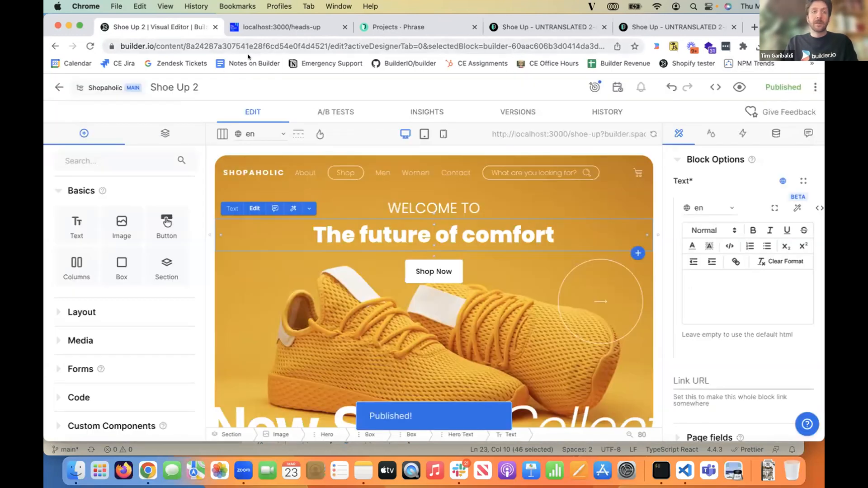
left_click(738, 88)
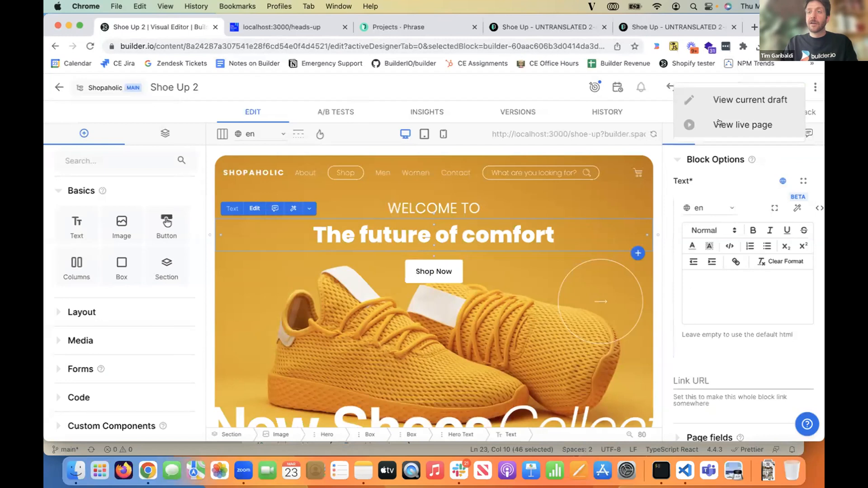
left_click(724, 122)
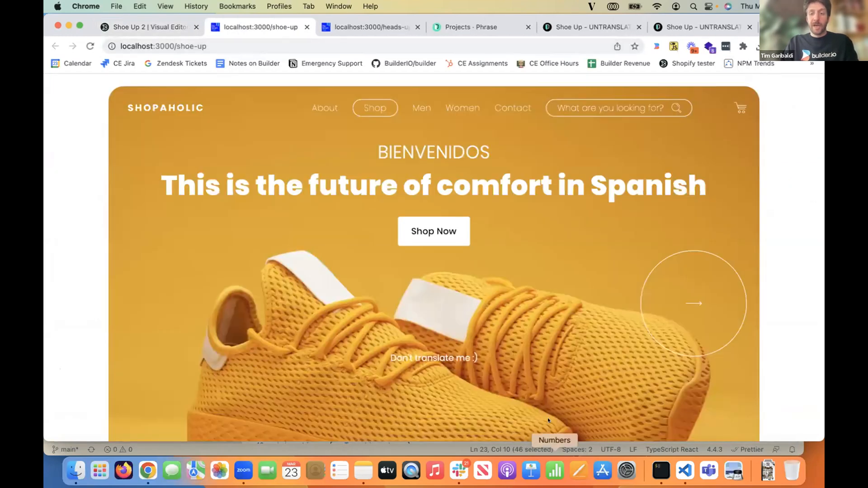
- Set myLocale to "en-CA" in [[...page]].tsx in Visual Studio Code and reload the live shoe-up page in Chrome
left_click(685, 471)
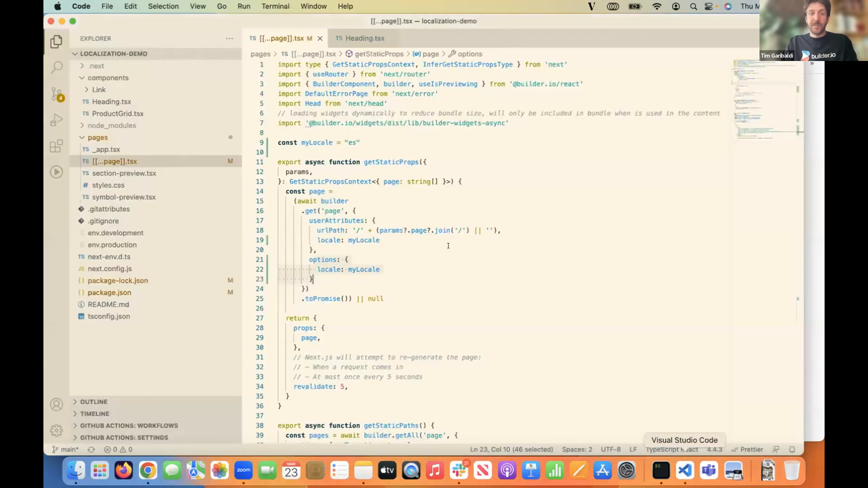
left_click(356, 142)
key("BackSpace")
type("n-CA")
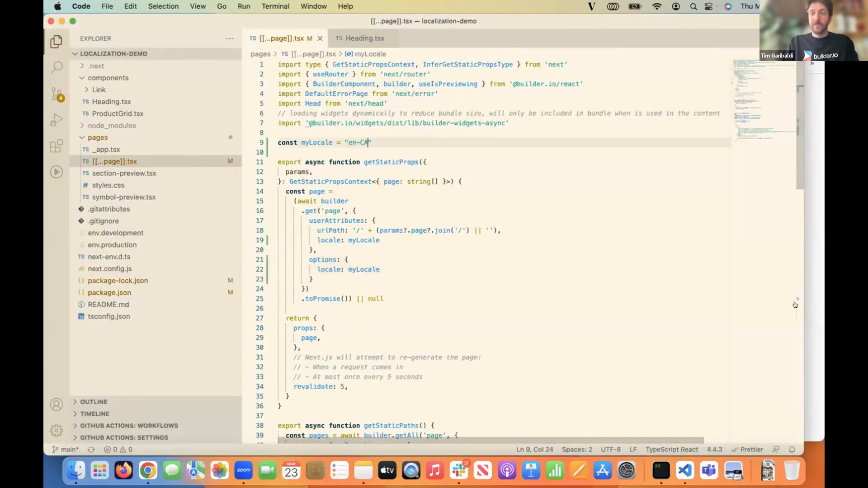
left_click(812, 305)
key("super+r")
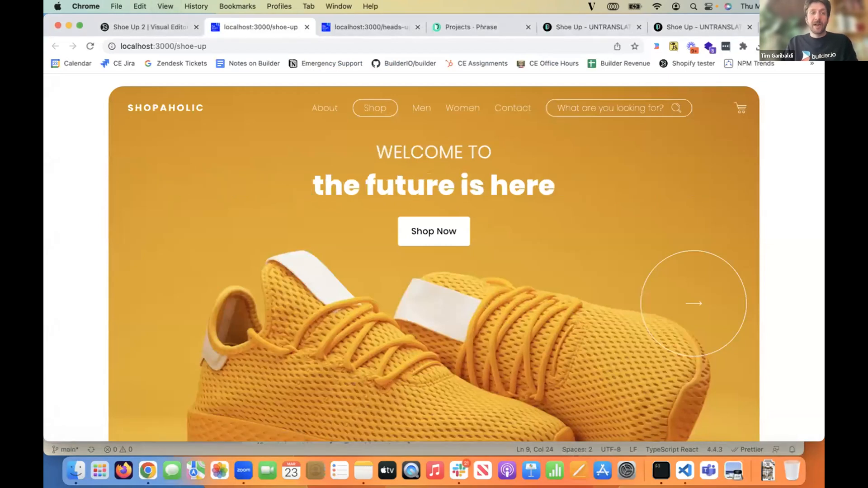
- Localize the hero's background image in the Shoe Up 2 editor and choose the yellow shoe photo for the en-CA locale
left_click(152, 26)
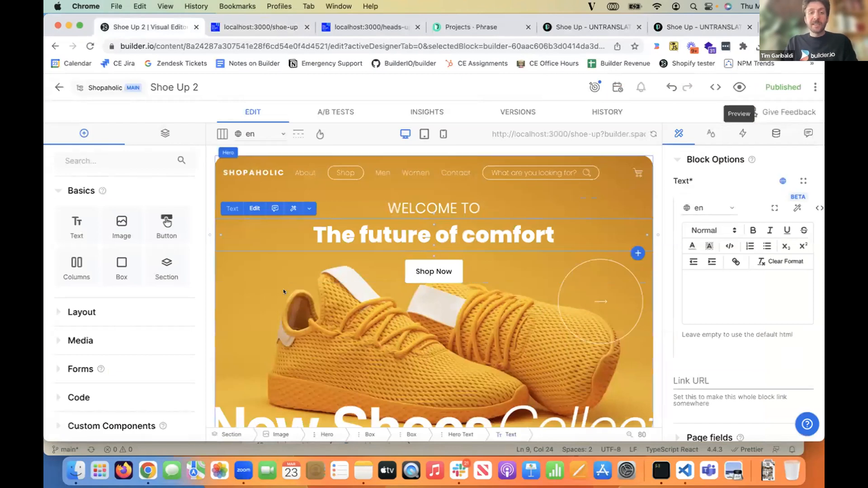
left_click(165, 133)
left_click(80, 185)
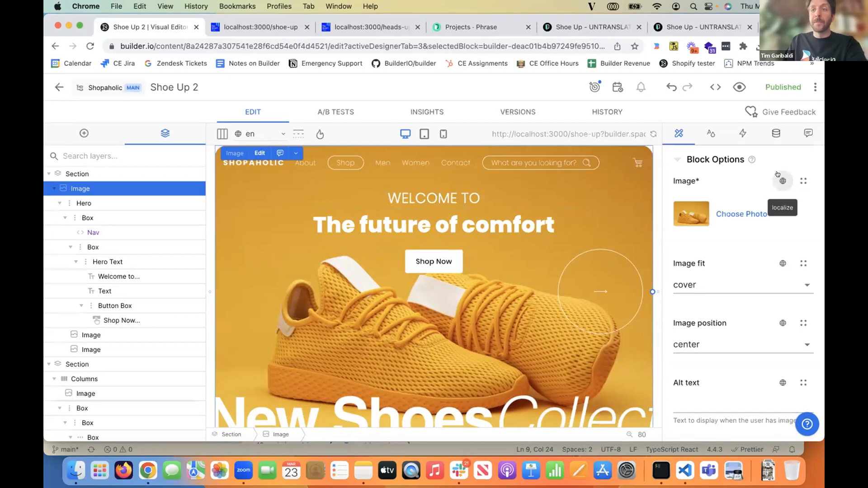
left_click(779, 176)
left_click(717, 203)
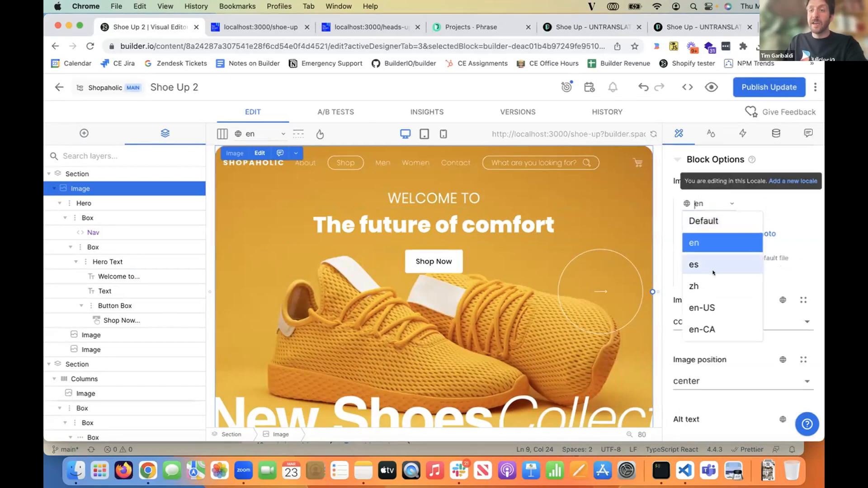
left_click(702, 329)
left_click(711, 248)
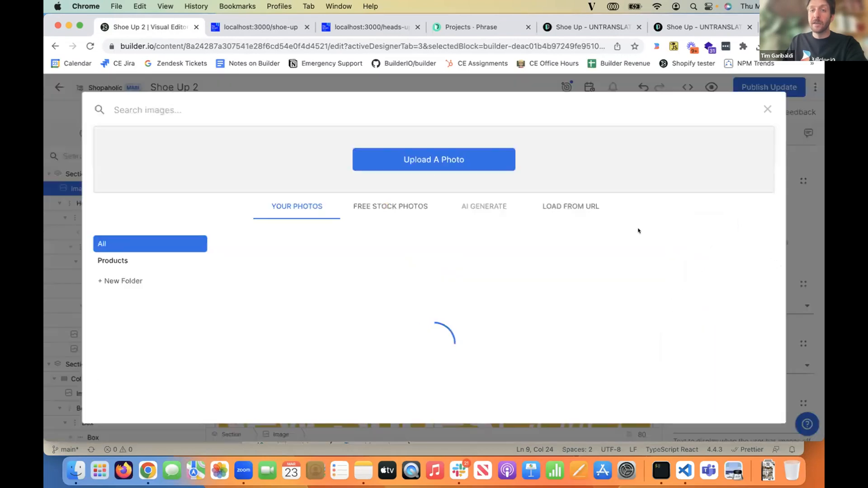
scroll(564, 303, "down", 3)
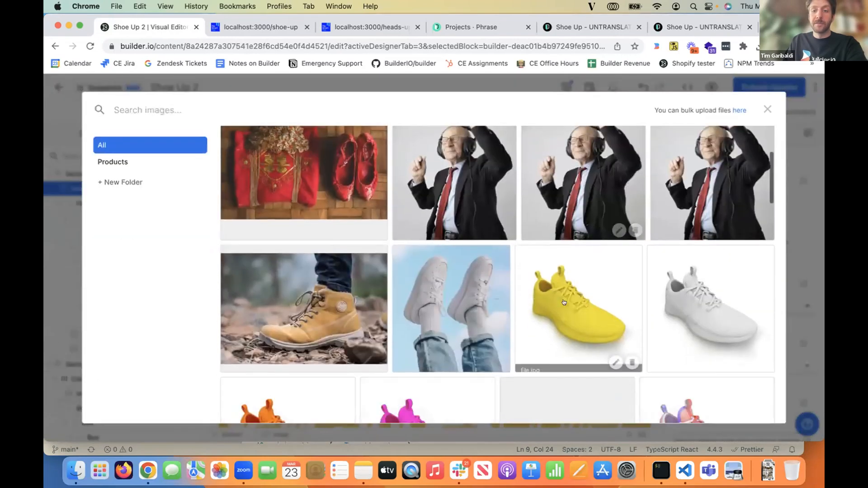
left_click(565, 302)
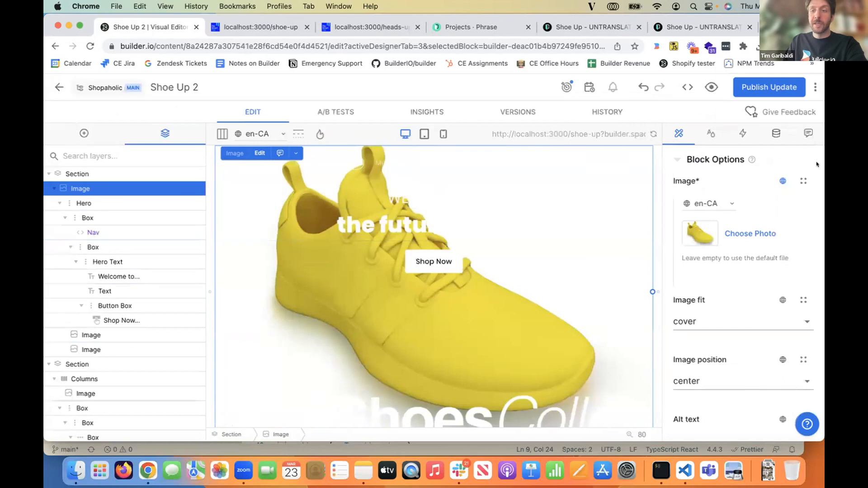
- Preview the Shoe Up 2 page in the es locale and publish the update
scroll(711, 204, "down", 3)
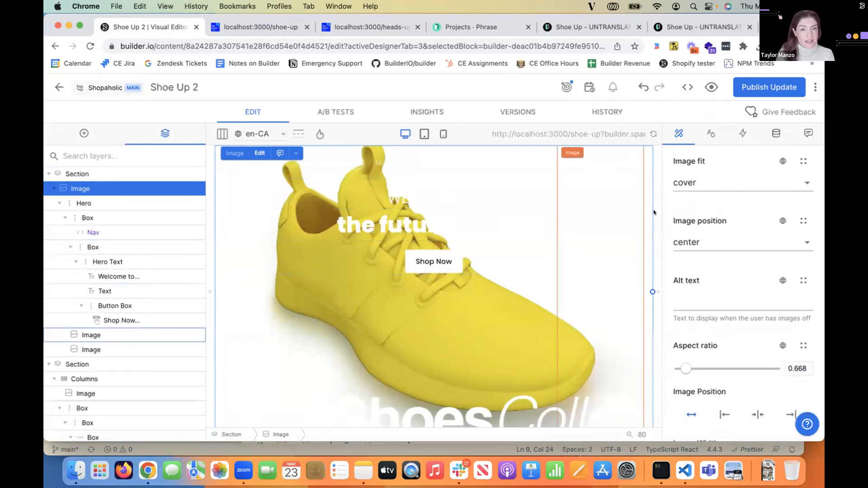
scroll(780, 288, "up", 3)
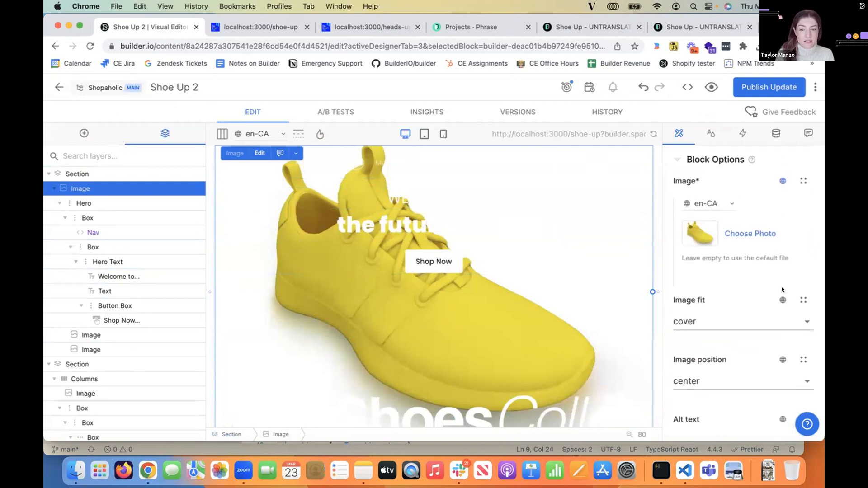
left_click(260, 134)
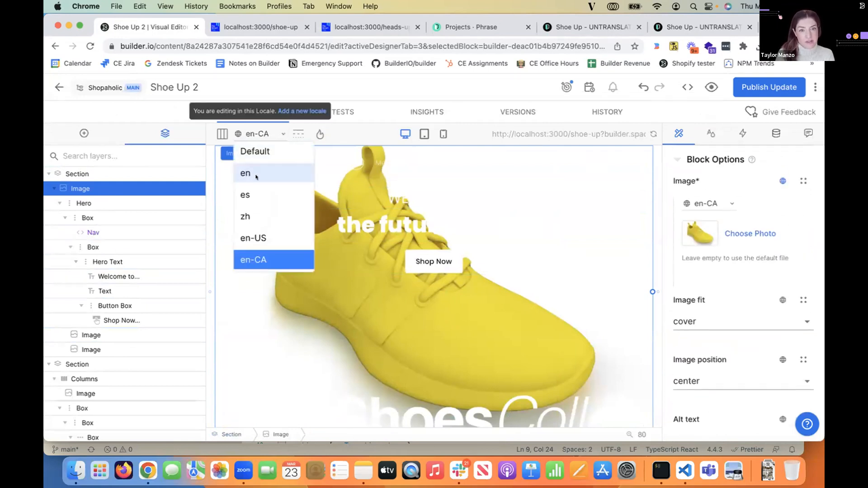
left_click(265, 188)
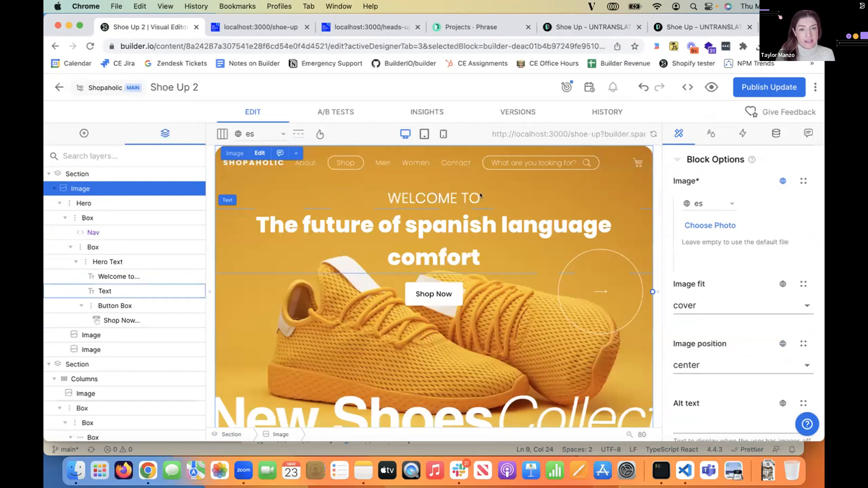
left_click(752, 89)
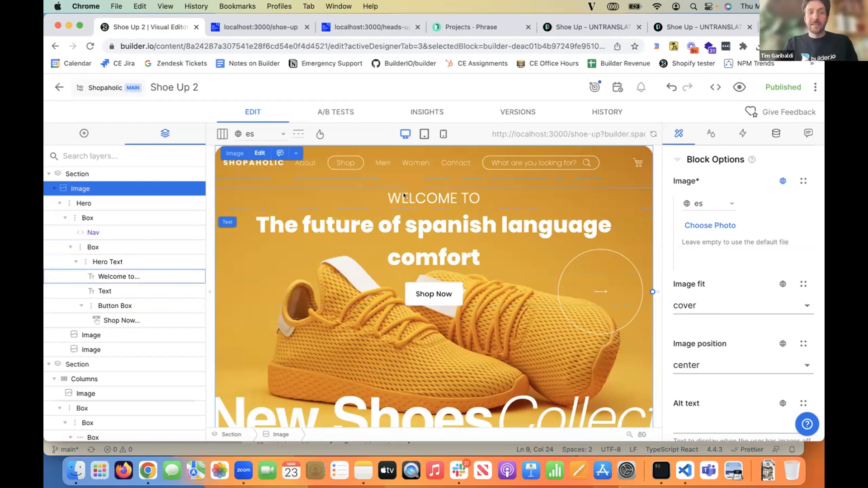
- Leave the page editor, open the Fabric shoes data model and expand its Image field's settings
left_click(58, 86)
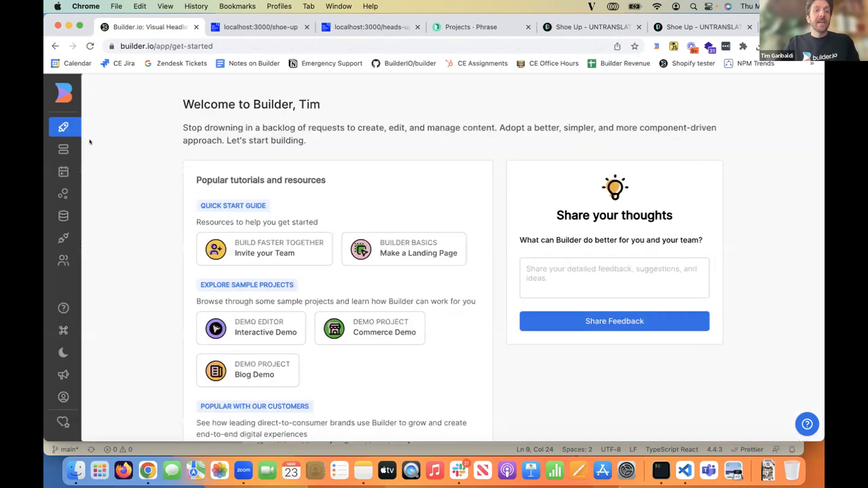
mouse_move(75, 139)
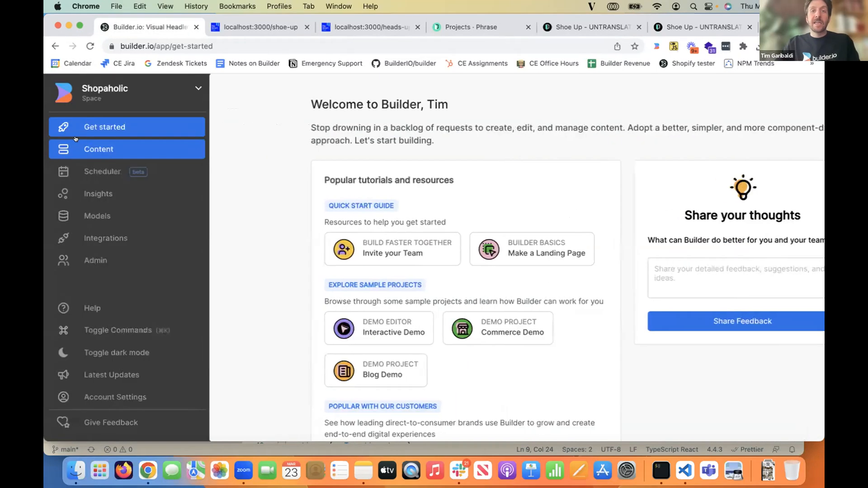
left_click(109, 212)
scroll(399, 249, "down", 4)
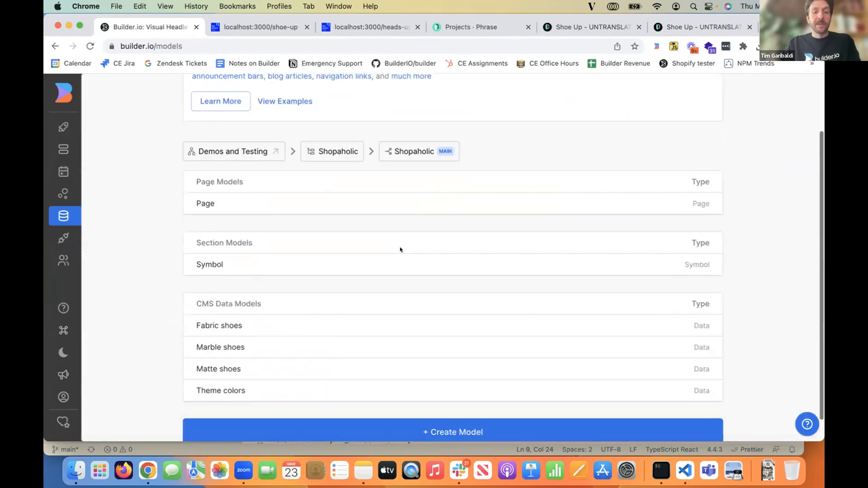
left_click(248, 300)
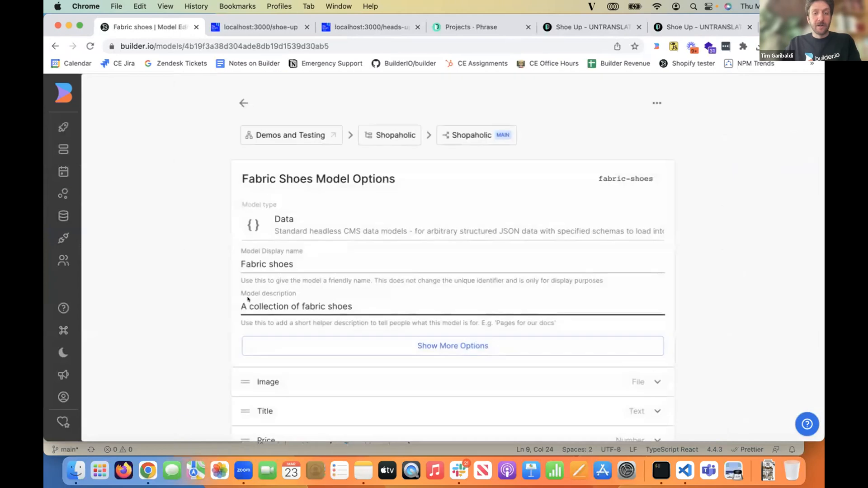
scroll(336, 103, "down", 2)
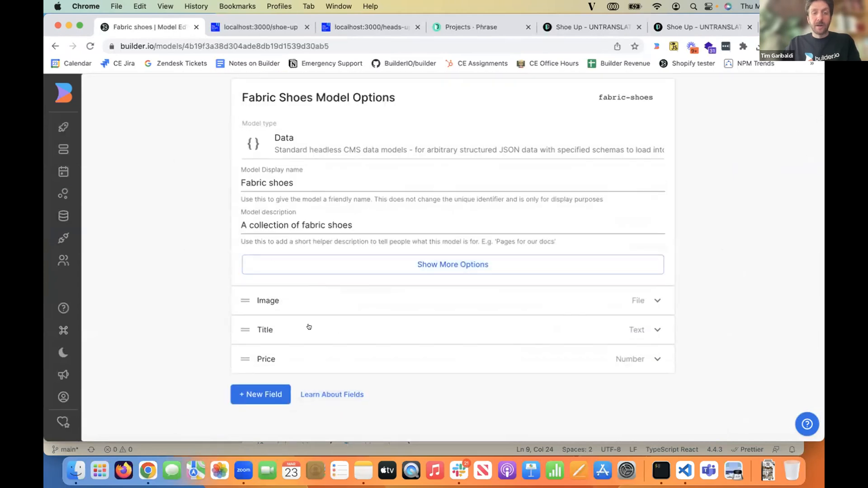
left_click(292, 302)
scroll(292, 298, "down", 3)
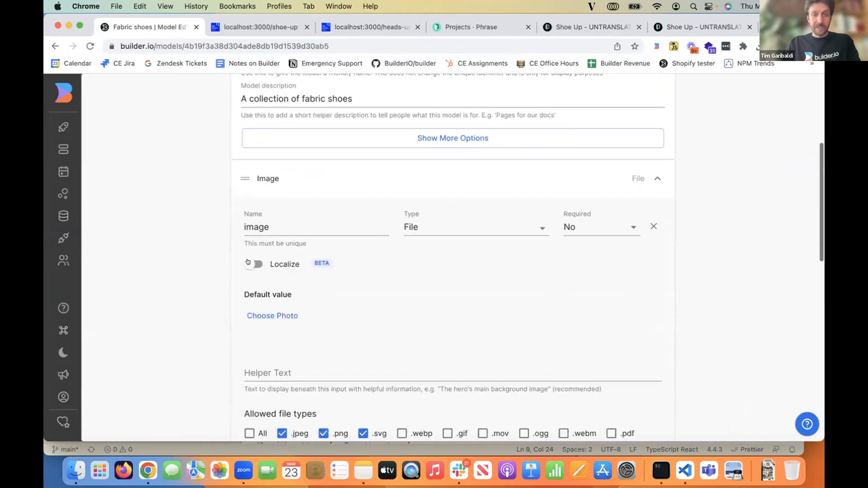
- Enable localization on the Image field, look through the locales for its default value, and turn localization back off
left_click(252, 263)
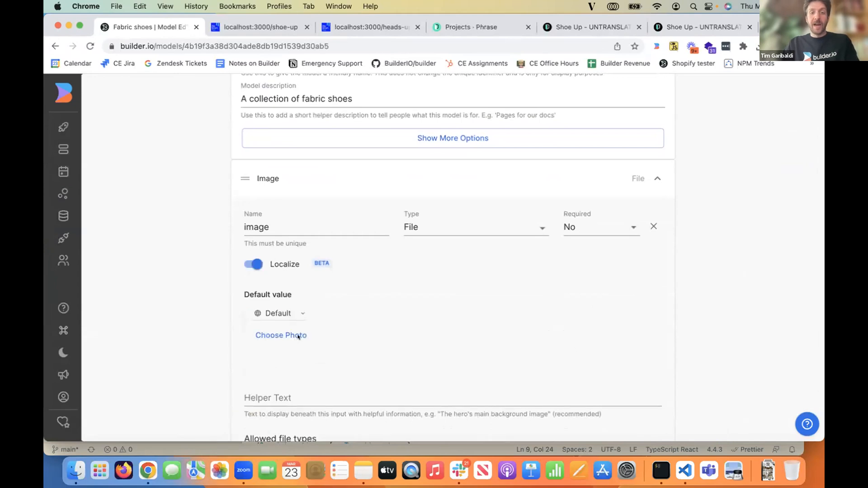
left_click(278, 313)
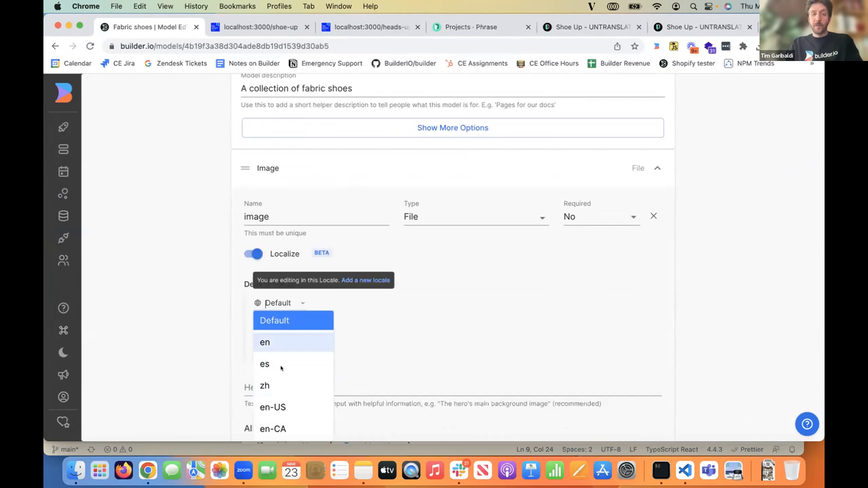
scroll(280, 366, "down", 1)
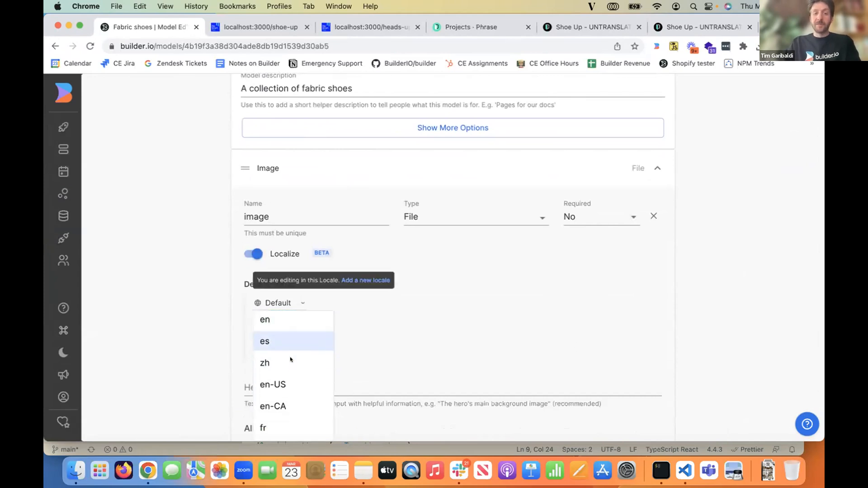
left_click(252, 254)
- Open the Yellow entry from the Fabric shoes content
left_click(96, 151)
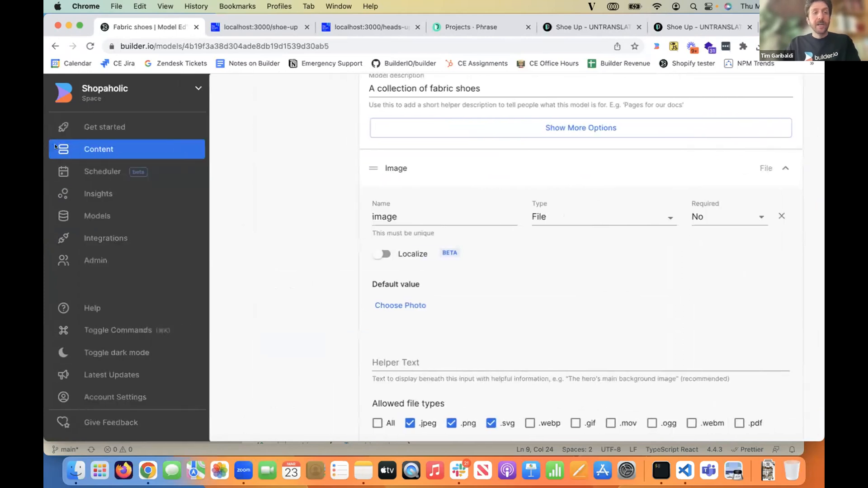
left_click(514, 118)
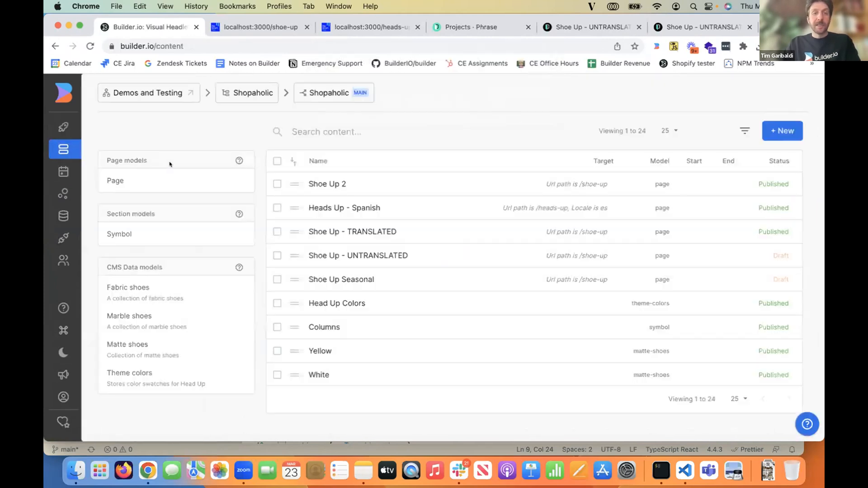
left_click(147, 279)
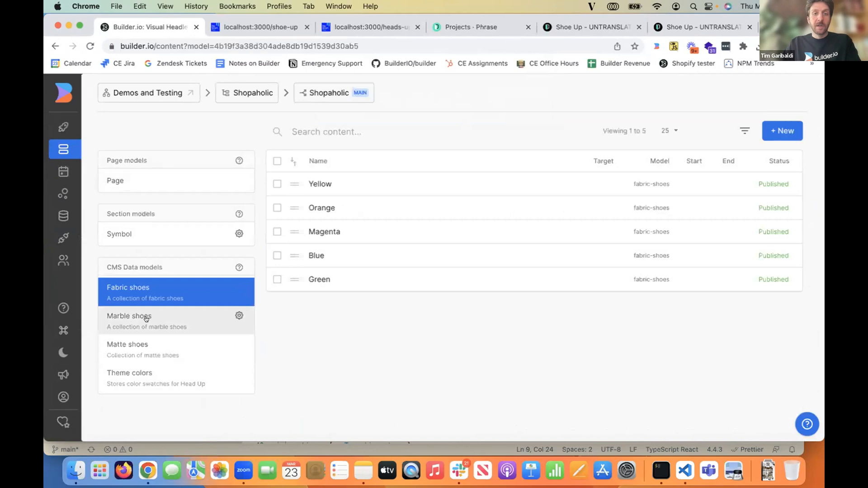
left_click(391, 183)
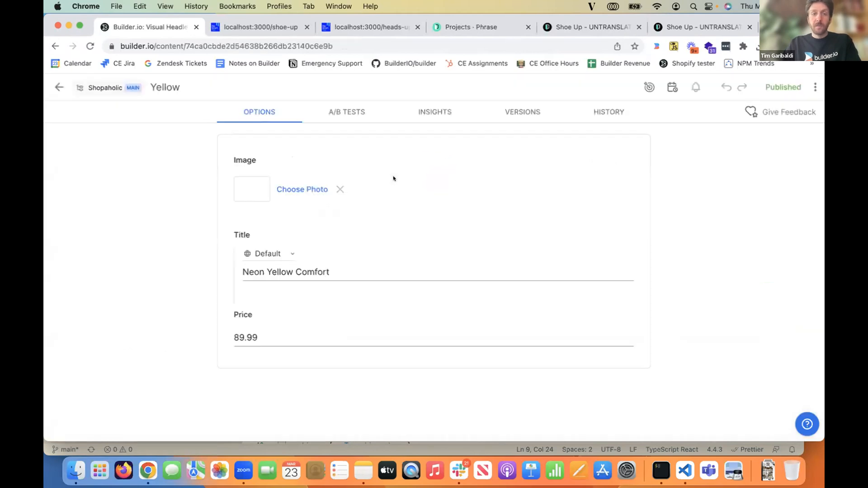
- Check the locale selector on the Yellow entry's Title field and leave the entry
left_click(276, 253)
left_click(339, 274)
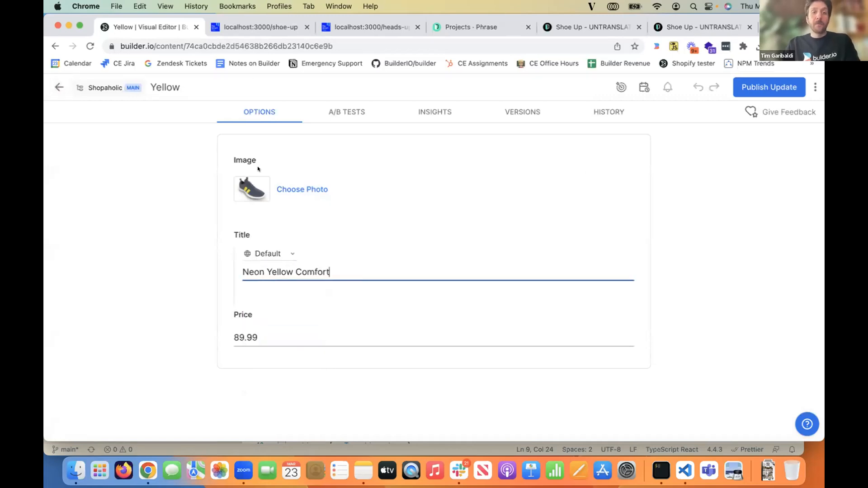
left_click(60, 88)
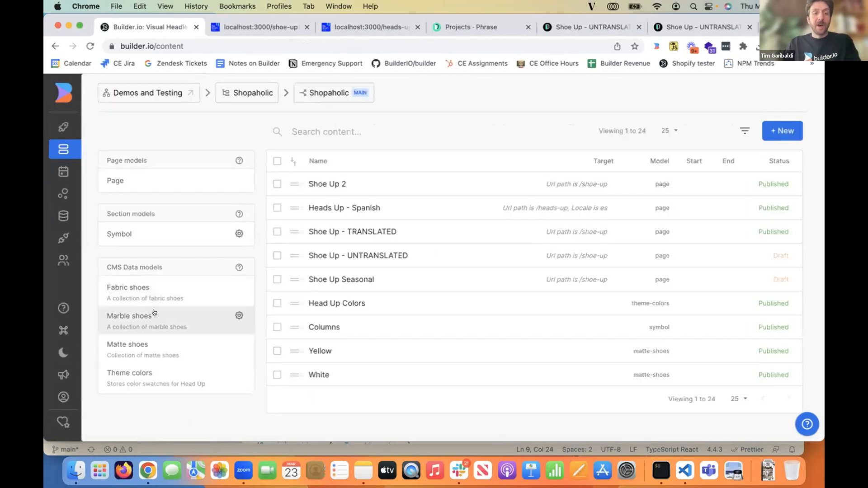
- Open the Blue Purple entry from the Marble shoes content and look through the attributes offered for a new target
left_click(154, 315)
left_click(361, 205)
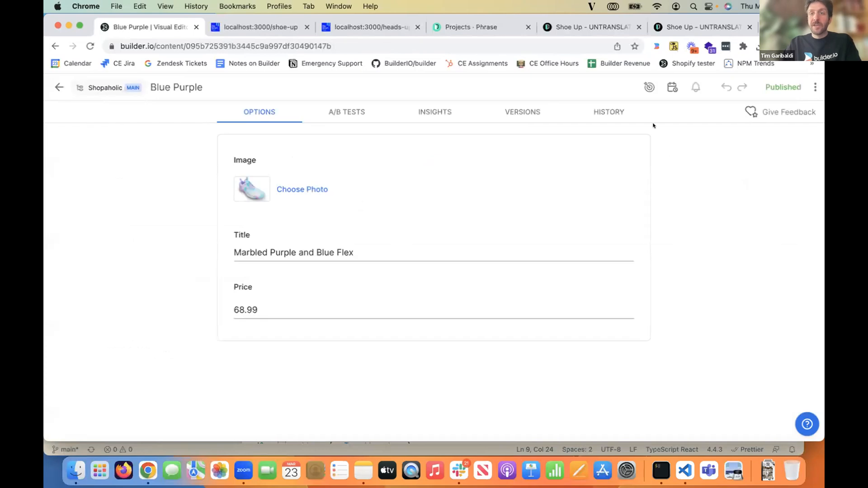
left_click(644, 85)
left_click(538, 161)
left_click(494, 164)
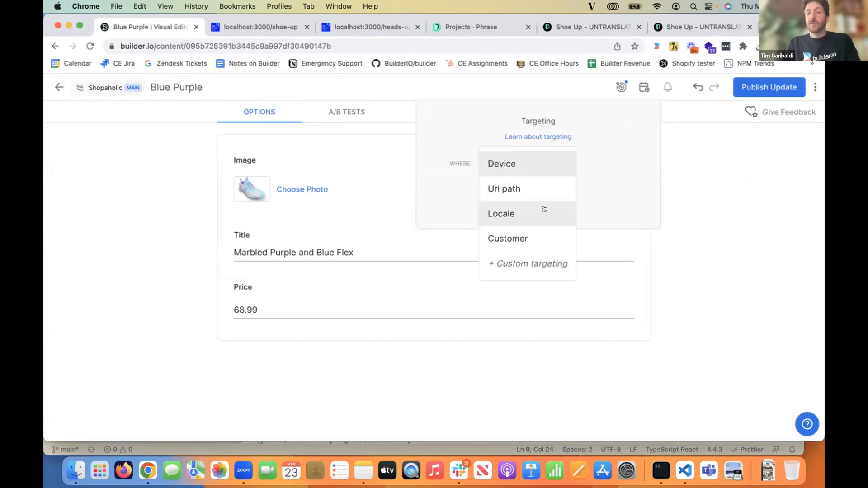
left_click(713, 250)
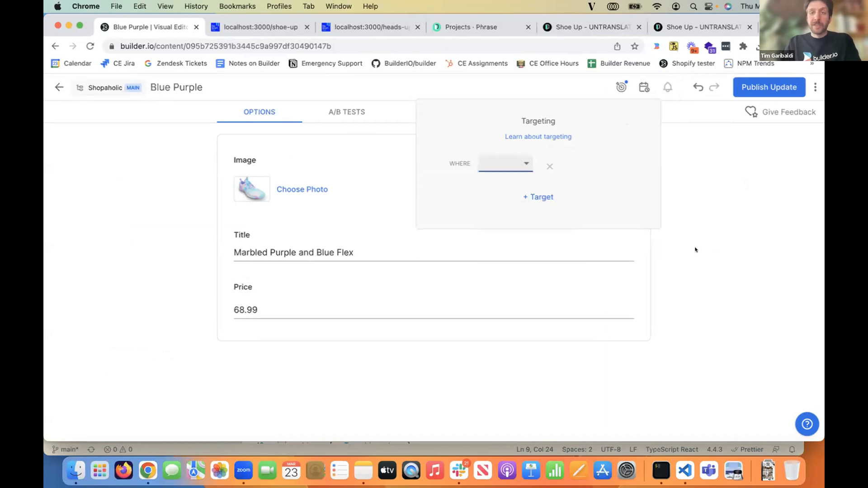
left_click(697, 249)
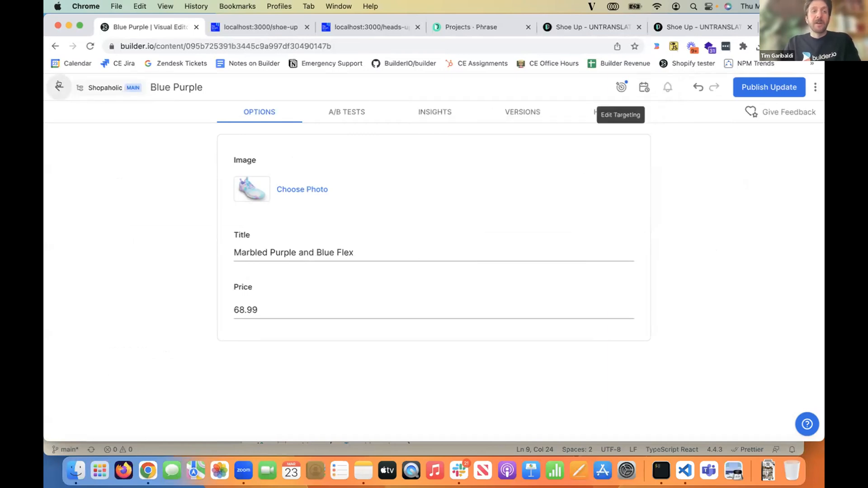
- Open the Shoe Up 2 page and examine the text options of its hero heading and the first paragraph below the banner
left_click(109, 89)
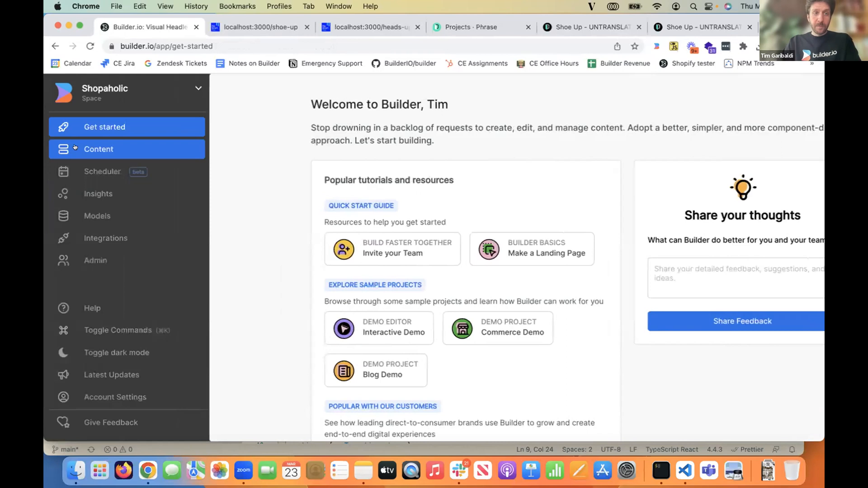
left_click(88, 149)
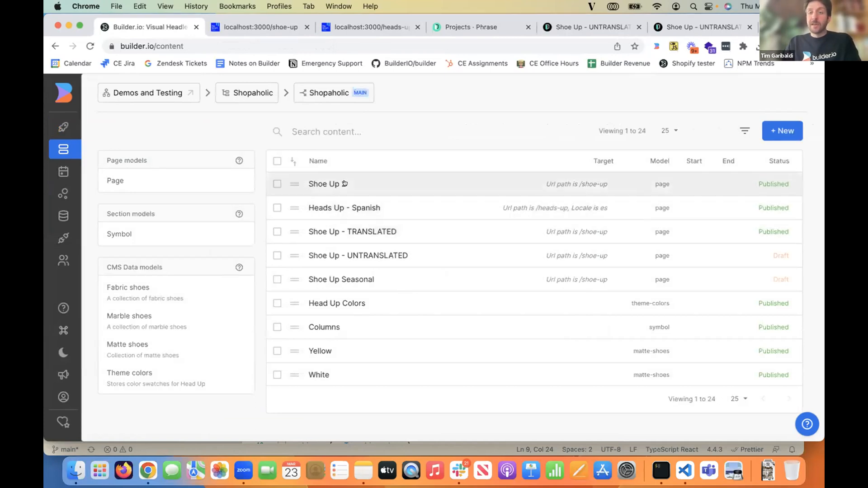
left_click(344, 184)
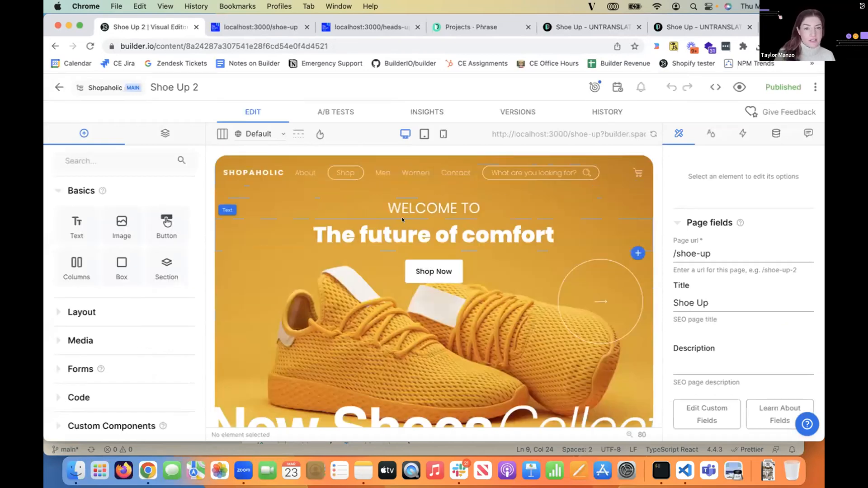
left_click(402, 220)
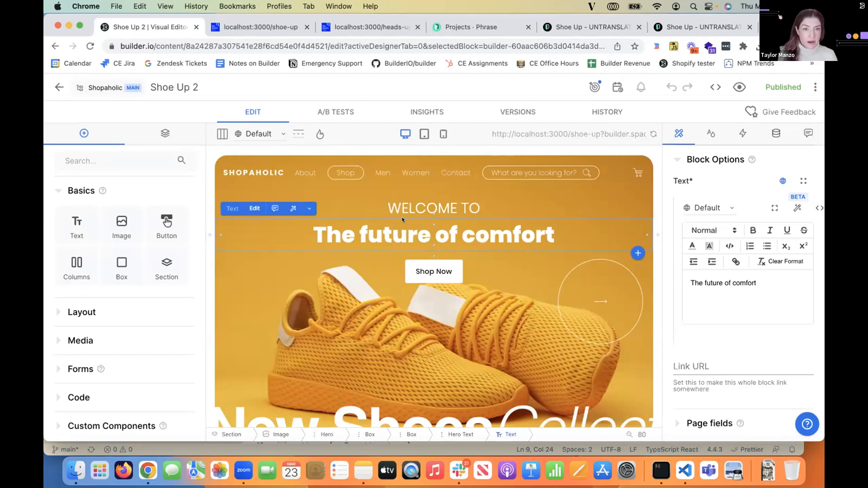
scroll(300, 234, "down", 3)
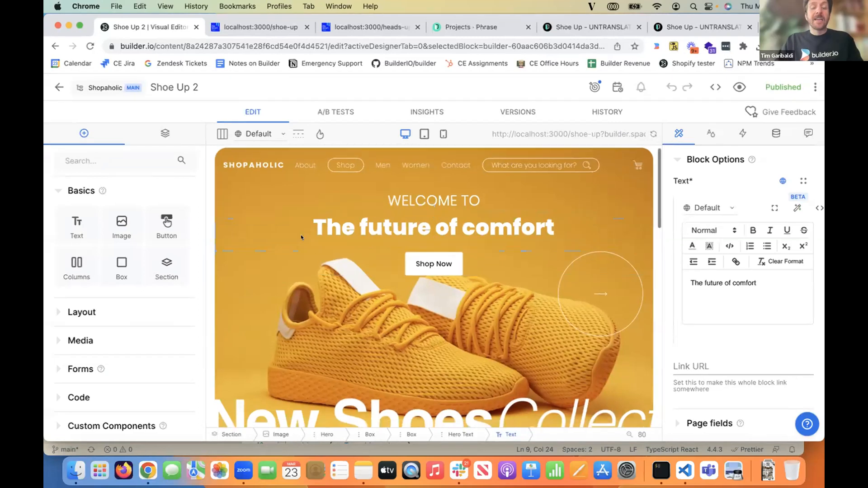
scroll(306, 237, "down", 2)
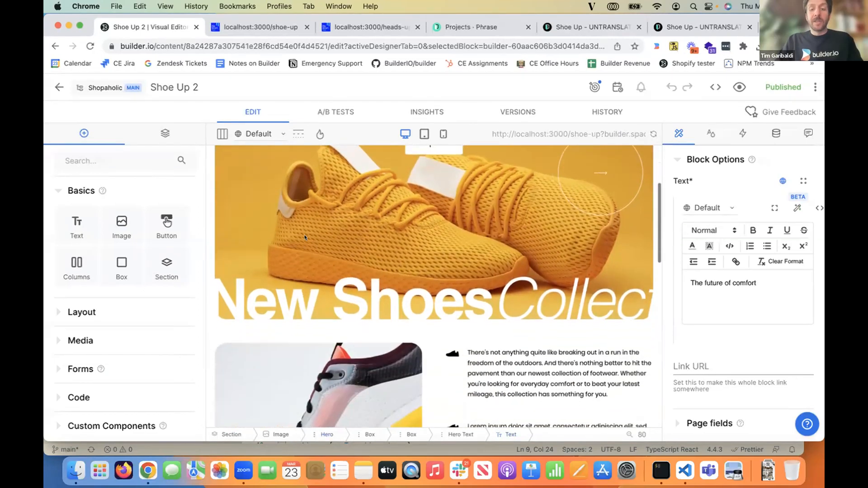
left_click(497, 335)
left_click(714, 182)
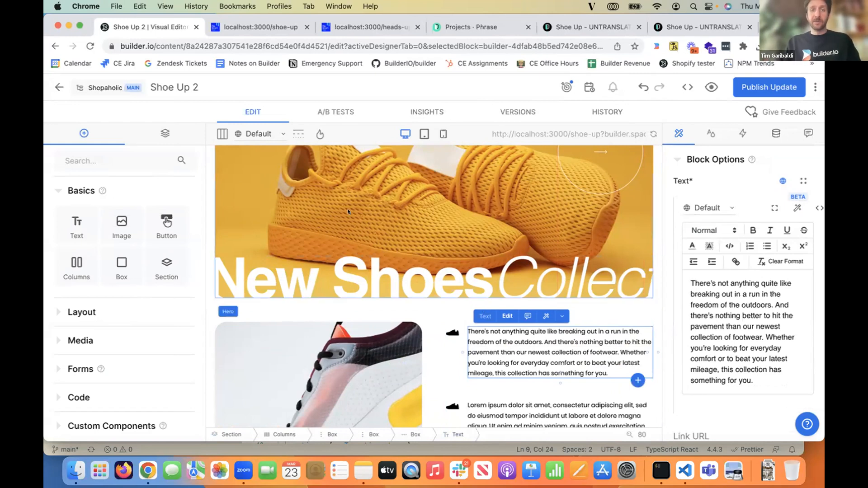
- Open the Shoe Up - UNTRANSLATED page from the content list and duplicate it
left_click(58, 86)
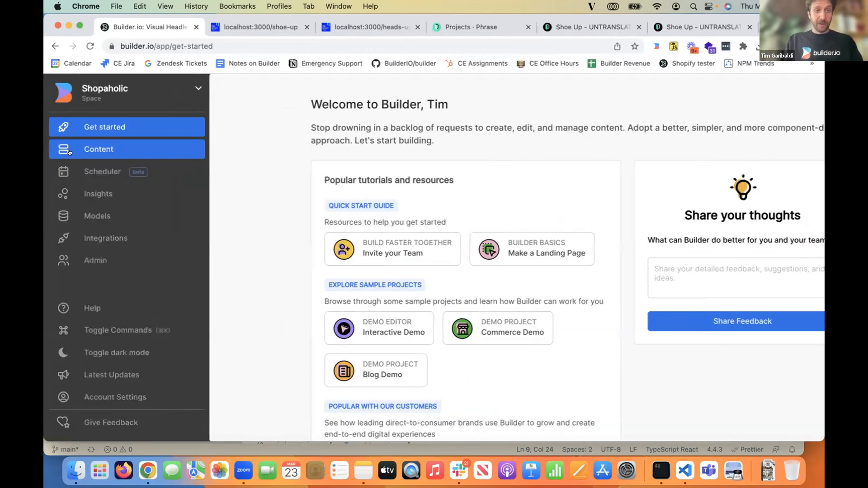
left_click(68, 150)
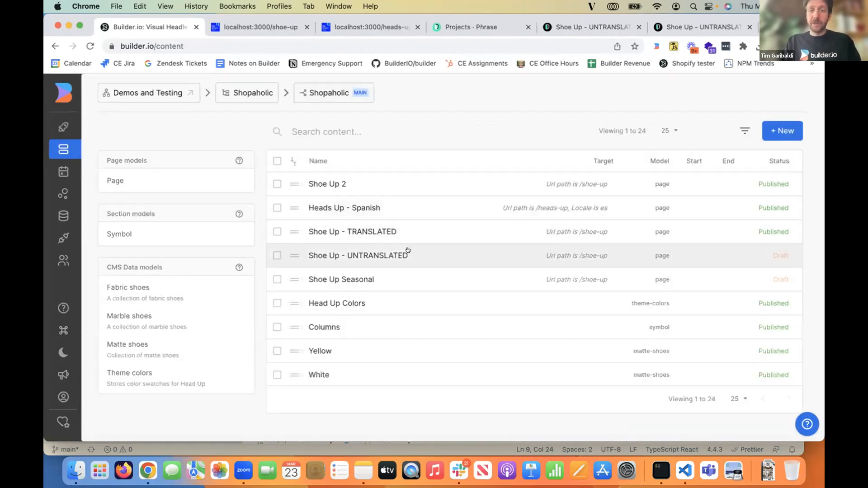
left_click(404, 255)
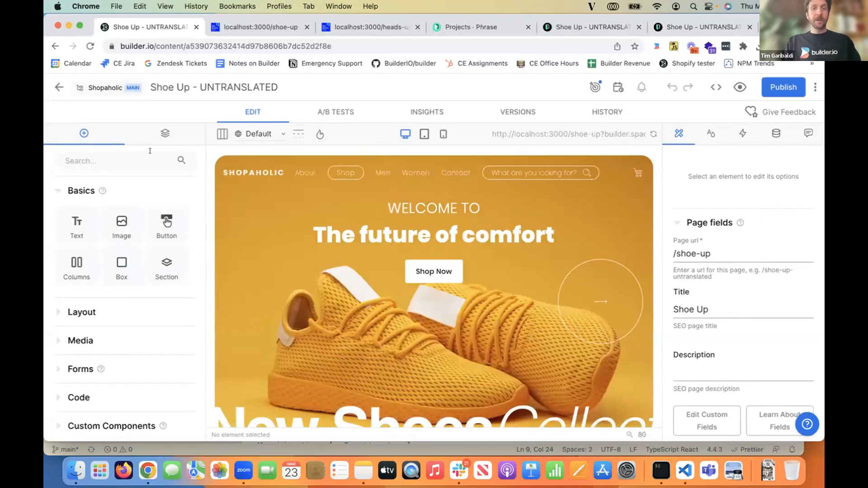
scroll(386, 260, "down", 1)
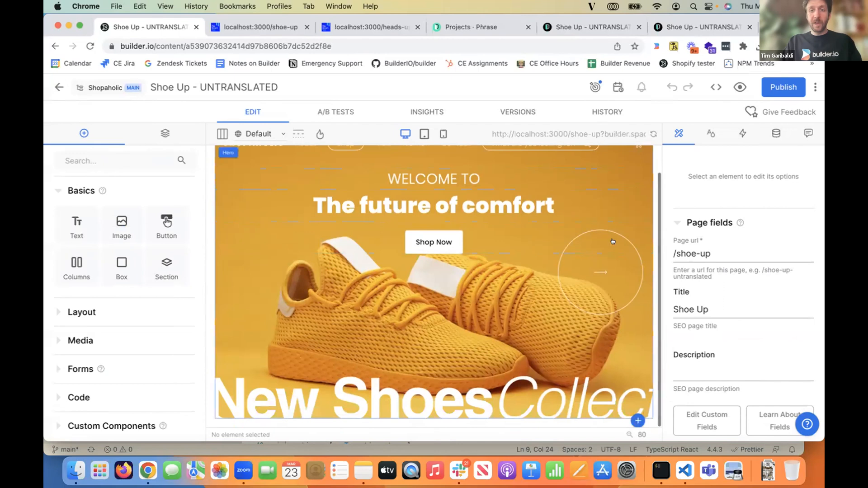
scroll(386, 260, "up", 1)
left_click(816, 86)
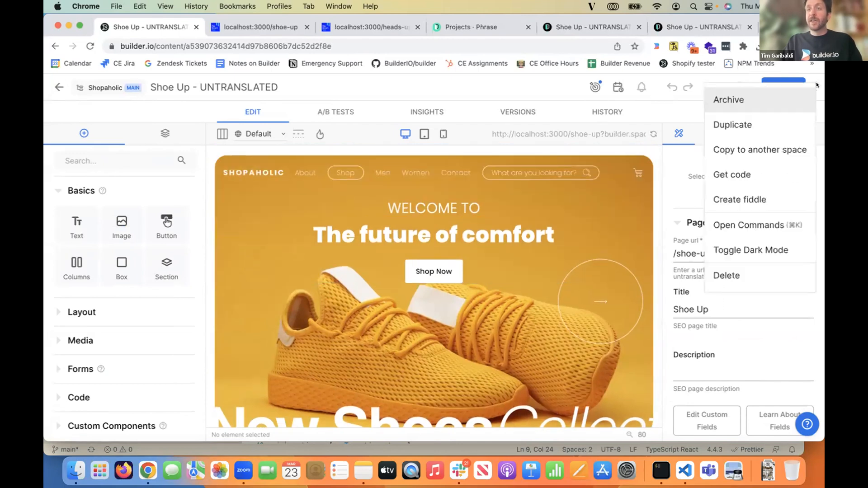
left_click(742, 126)
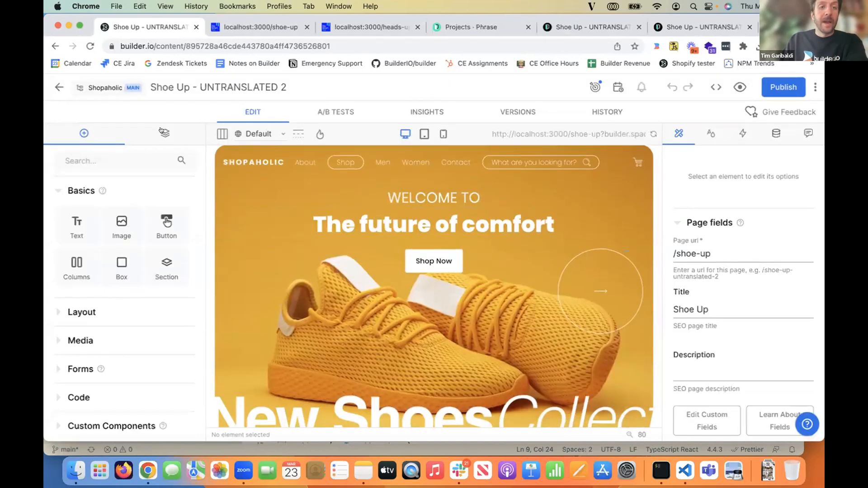
- Add a text block reading "Don't translate me :)" below the hero's Shop Now button
left_click_drag(76, 222, 437, 272)
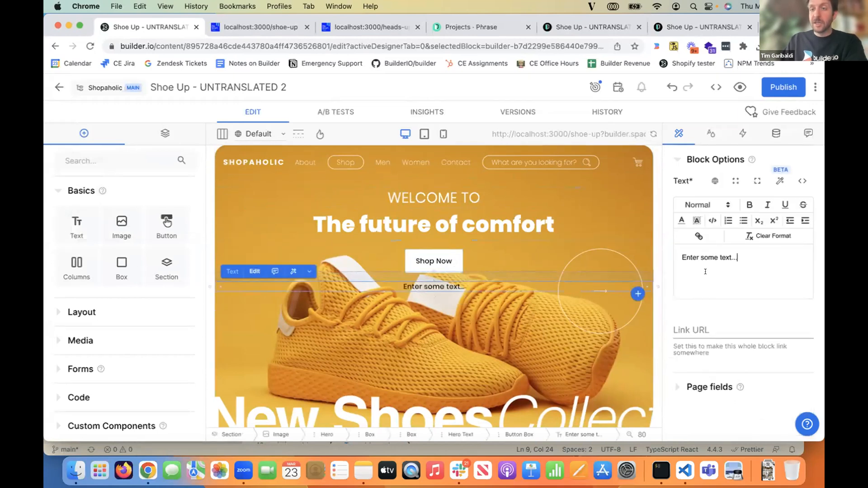
key("super+a")
type("Don't")
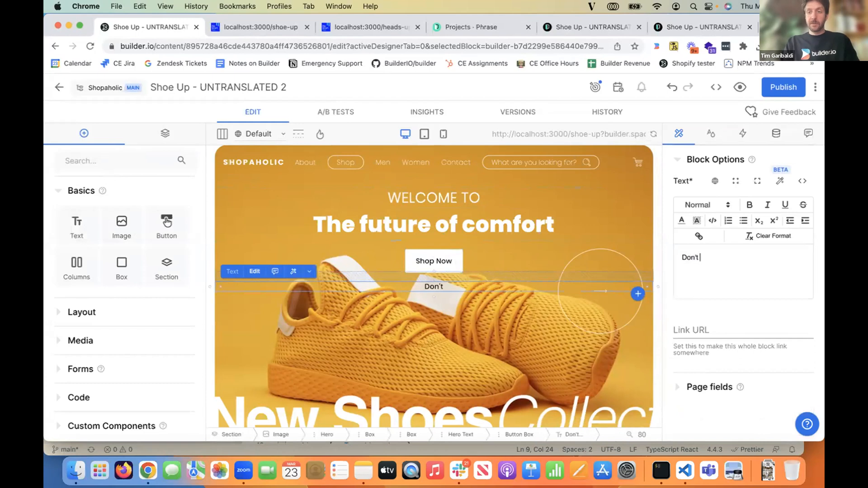
type(" transla")
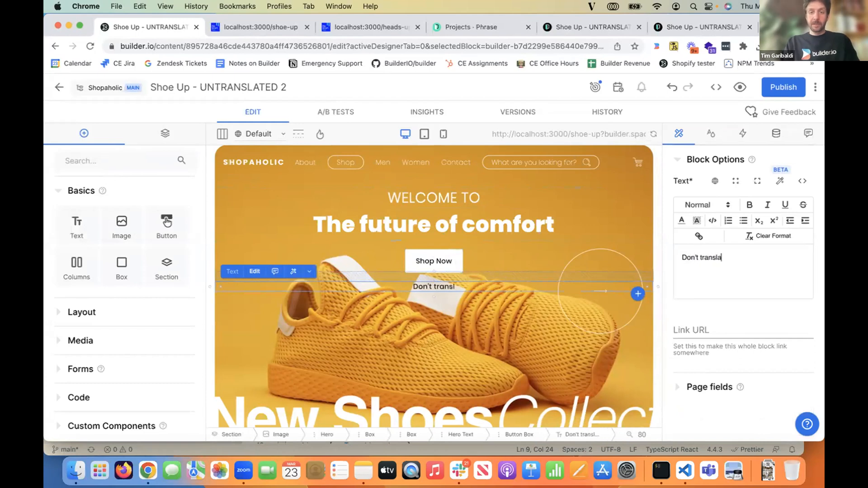
type("te me :)")
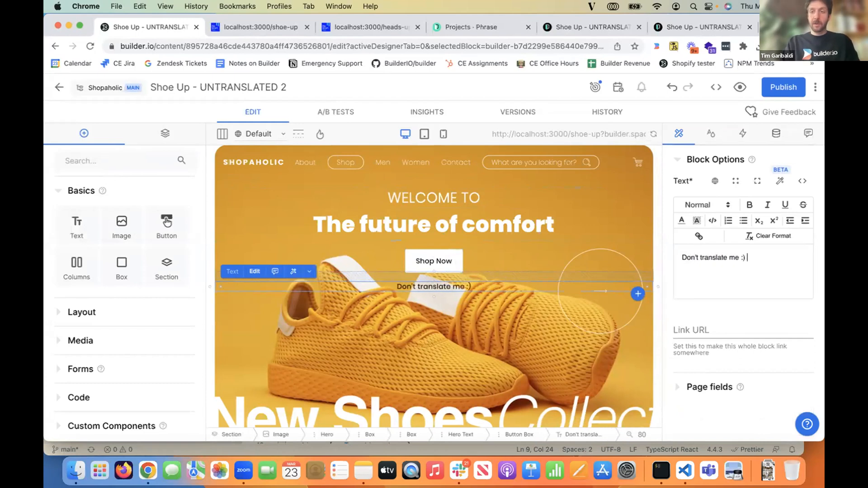
- Set the new text block's color to white and publish the page
left_click(703, 142)
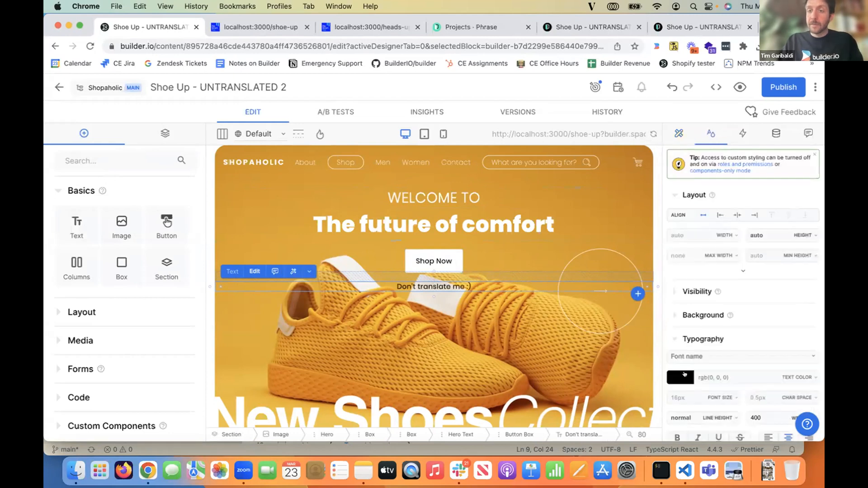
left_click(681, 376)
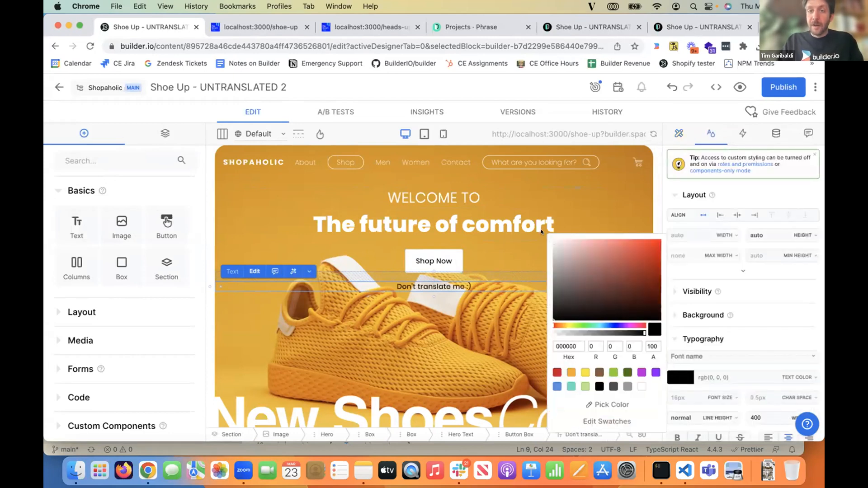
left_click(553, 241)
left_click(508, 259)
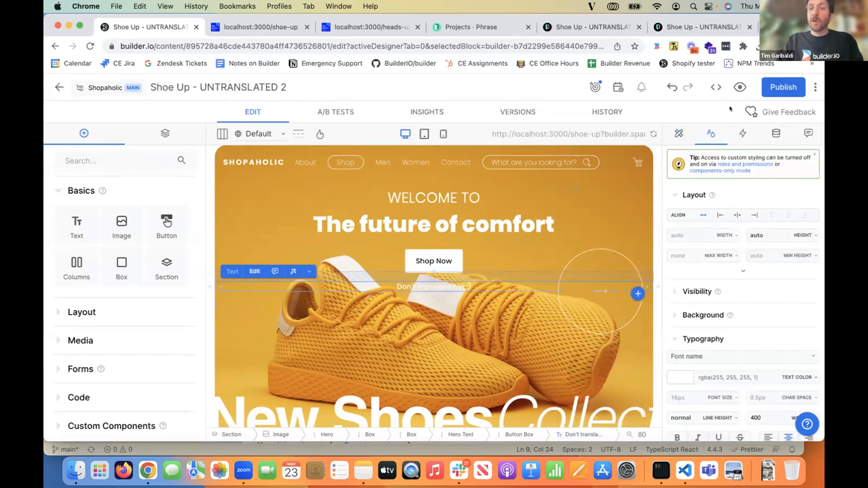
left_click(765, 92)
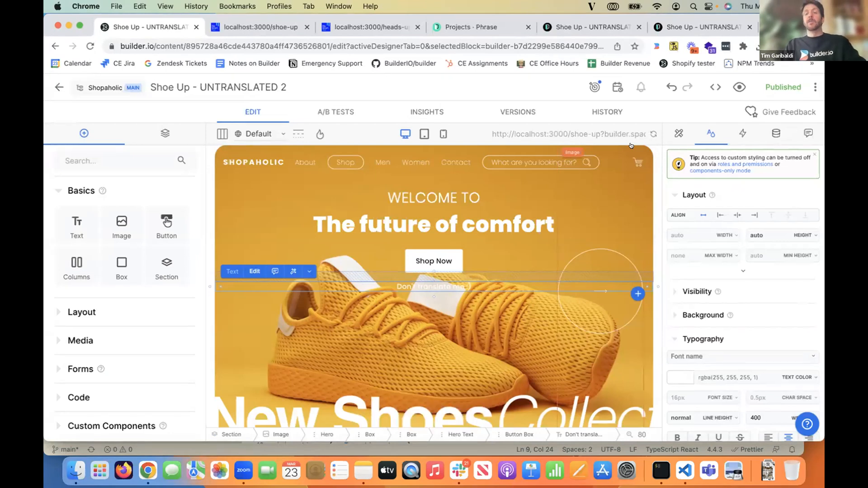
- Exclude the "Don't translate me :)" text block from future translations
left_click(814, 85)
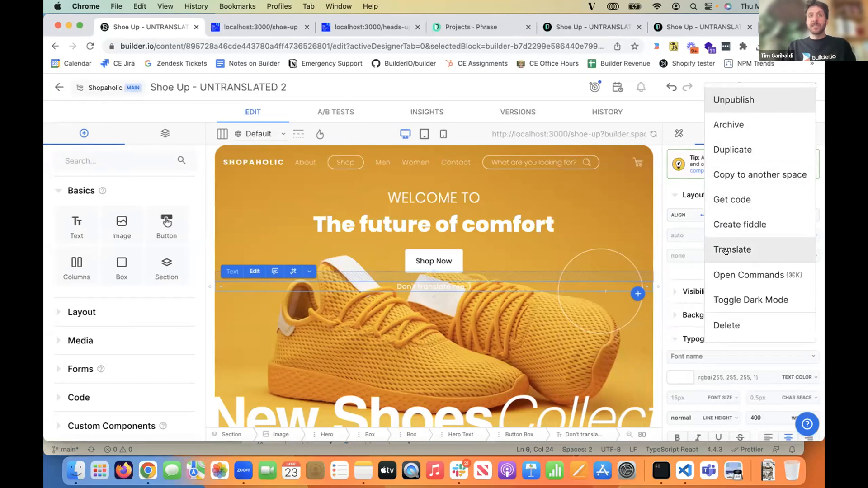
left_click(549, 278)
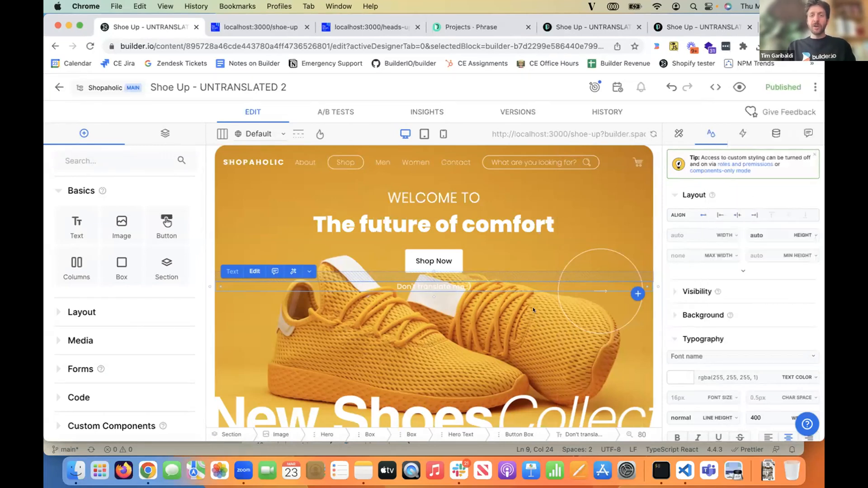
right_click(392, 283)
scroll(510, 197, "down", 3)
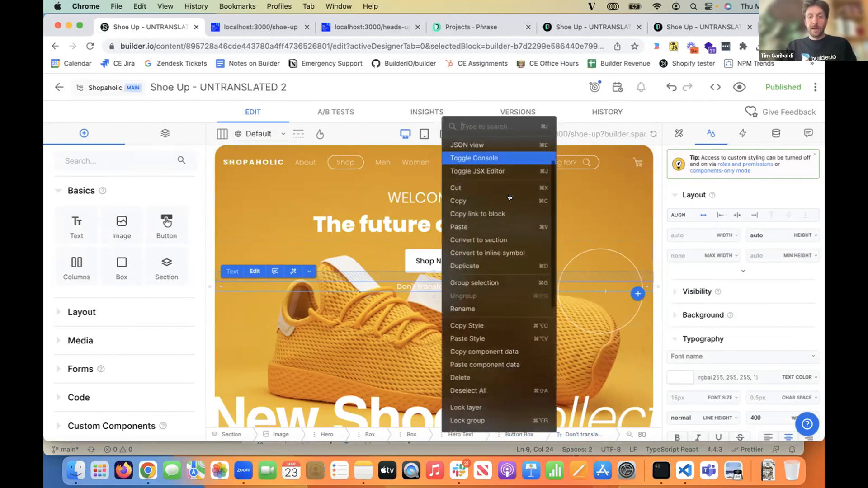
scroll(510, 197, "down", 10)
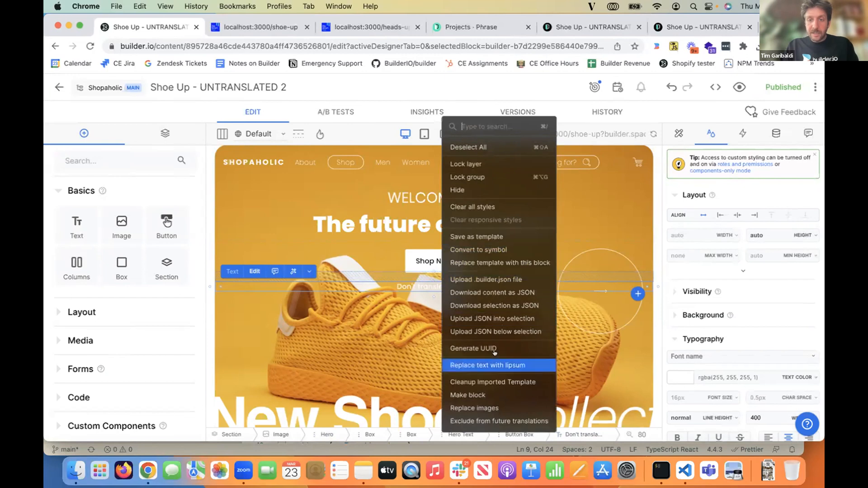
left_click(497, 422)
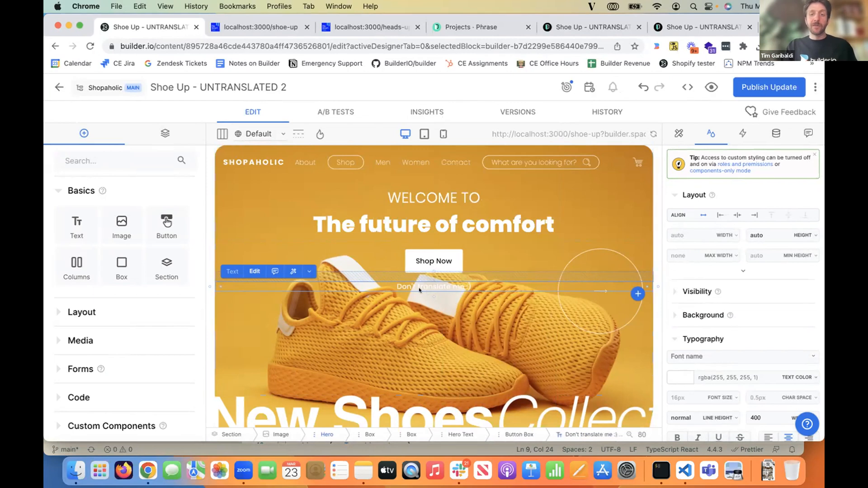
- Submit the page for translation with en as the source language and en-CA as the target language
left_click(815, 87)
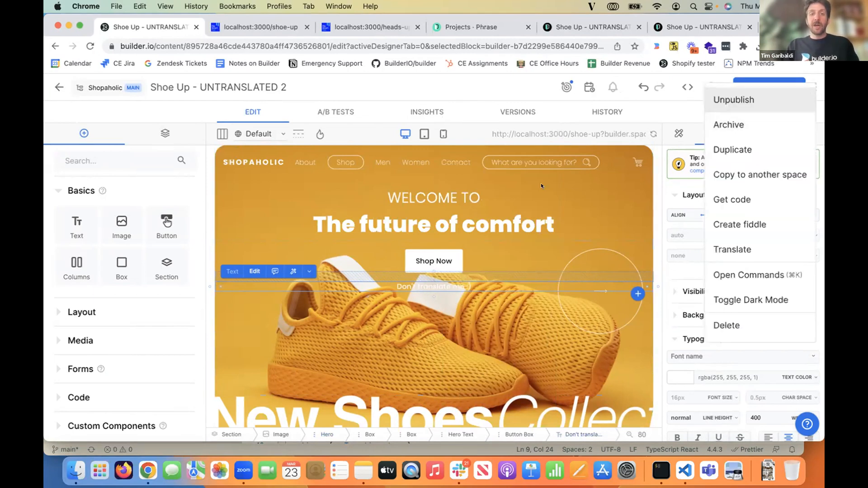
left_click(769, 247)
left_click(450, 209)
left_click(450, 209)
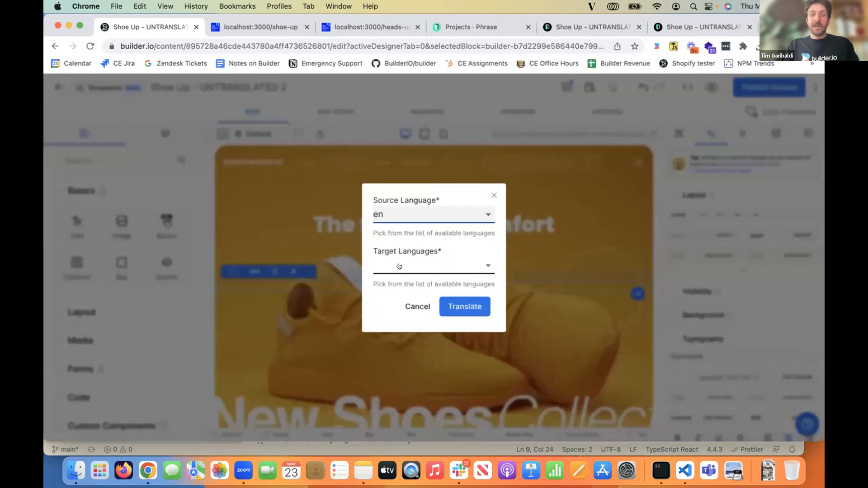
left_click(432, 267)
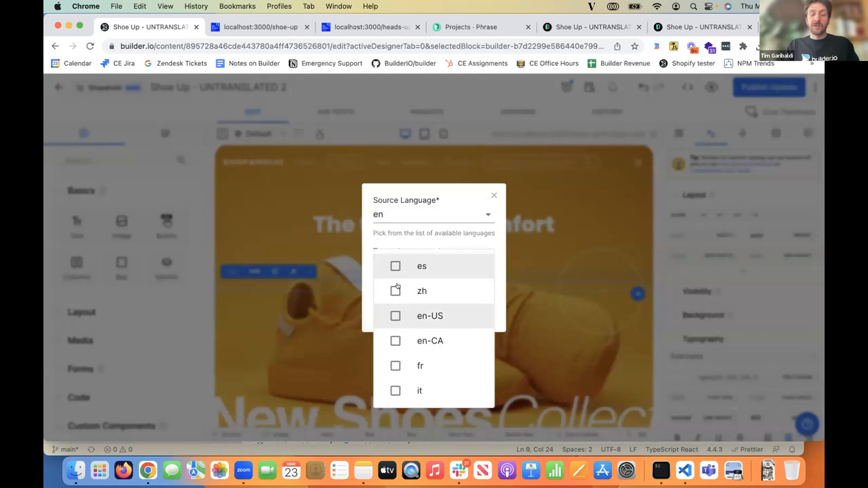
left_click(396, 341)
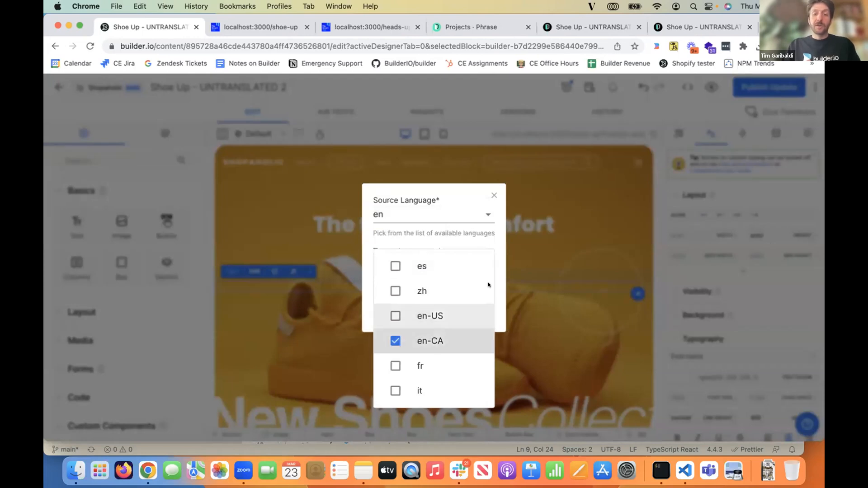
left_click(498, 291)
left_click(451, 302)
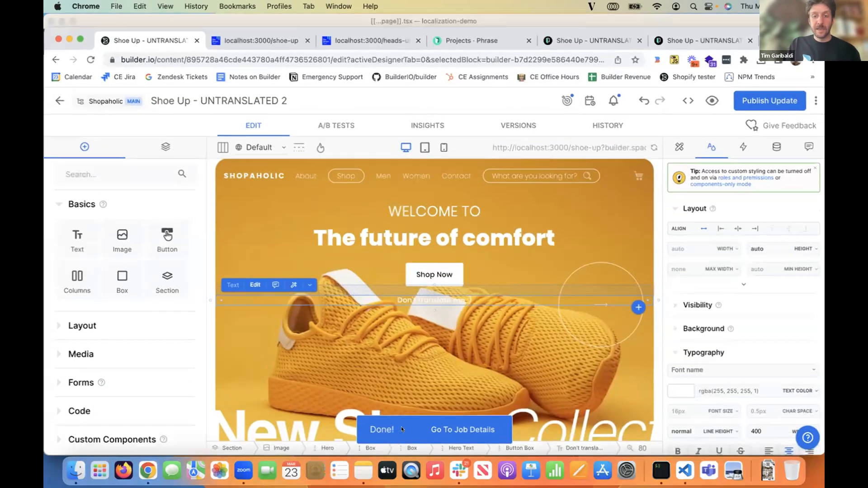
- Open the translation job's details in Phrase and view the segments of Shoe Up - UNTRANSLATED 2.json
left_click(449, 430)
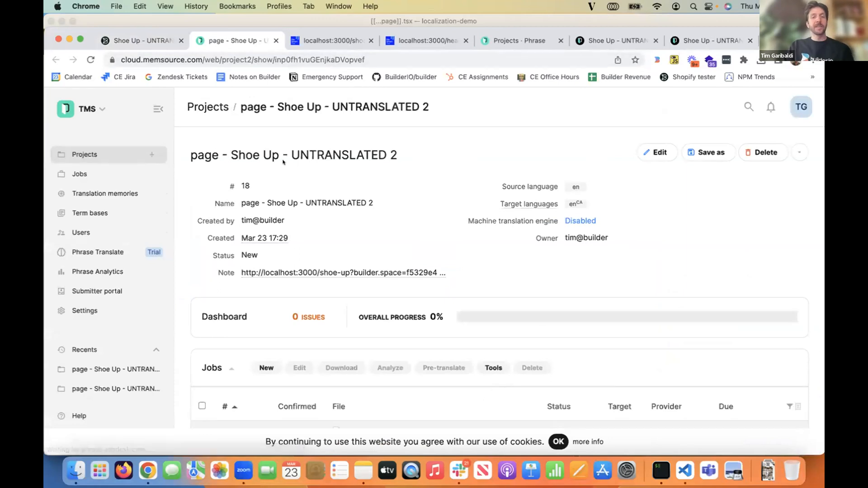
scroll(283, 162, "down", 3)
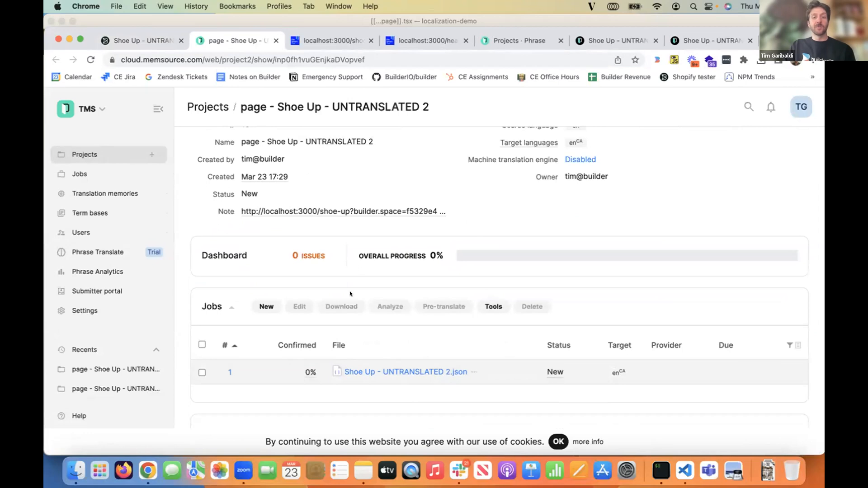
left_click(364, 371)
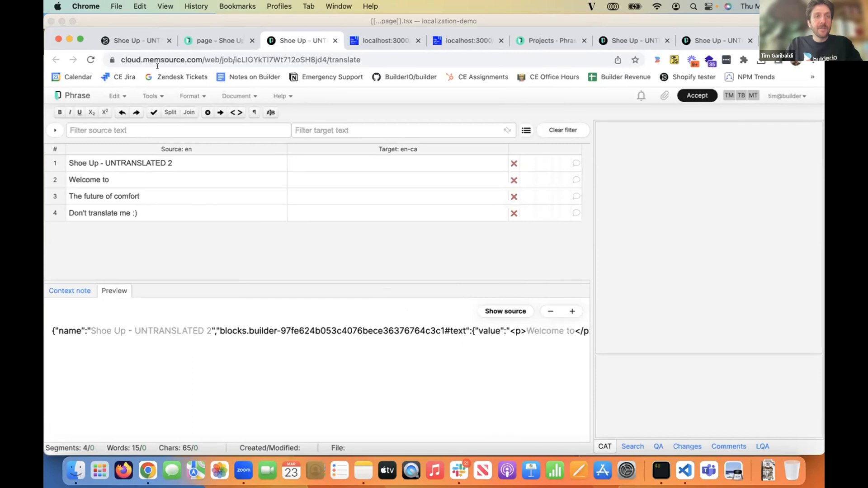
- Return to the Builder page, exclude the "Don't translate me :)" text block from future translations again, and publish the update
left_click(143, 45)
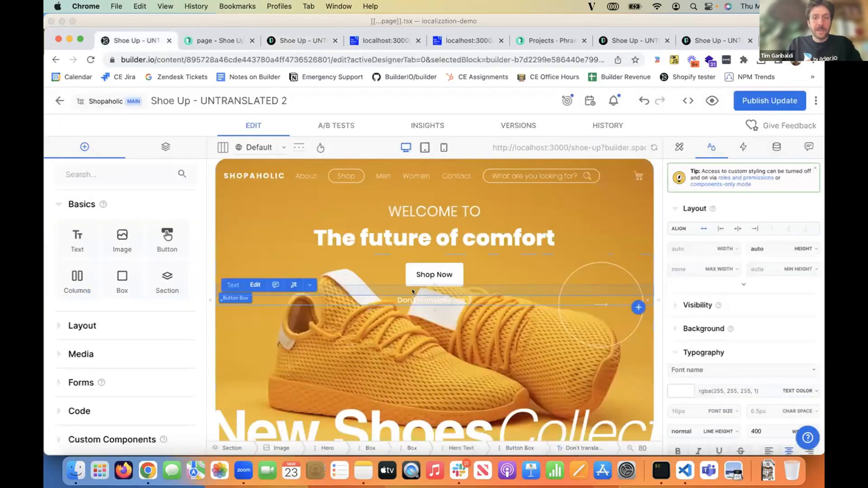
right_click(469, 300)
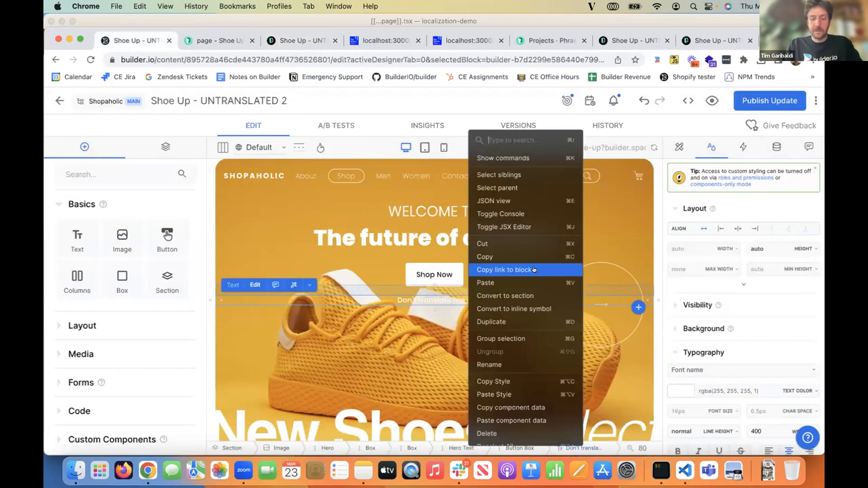
type("tr")
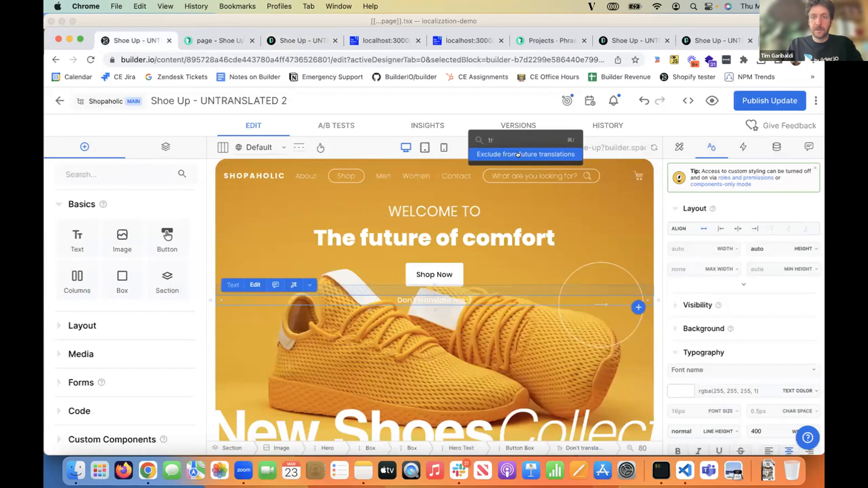
left_click(518, 155)
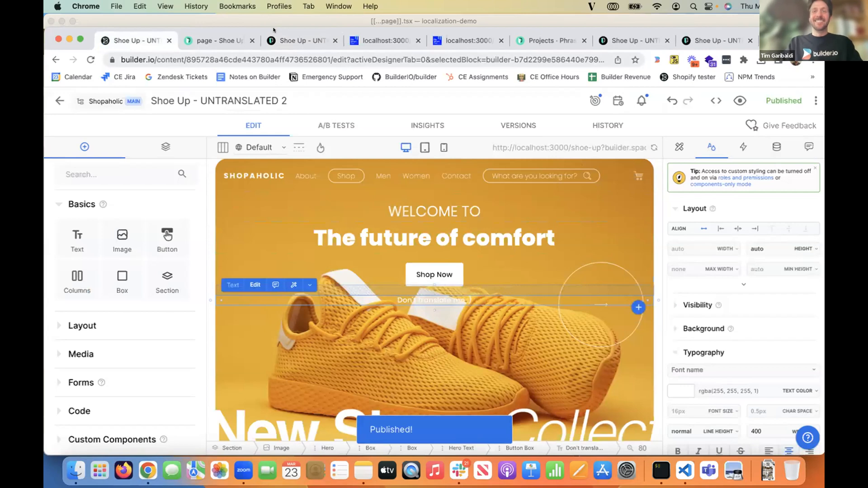
- Reopen the Shoe Up - UNTRANSLATED 2.json job in Phrase and copy the first segment's source text into its en-ca target
left_click(214, 40)
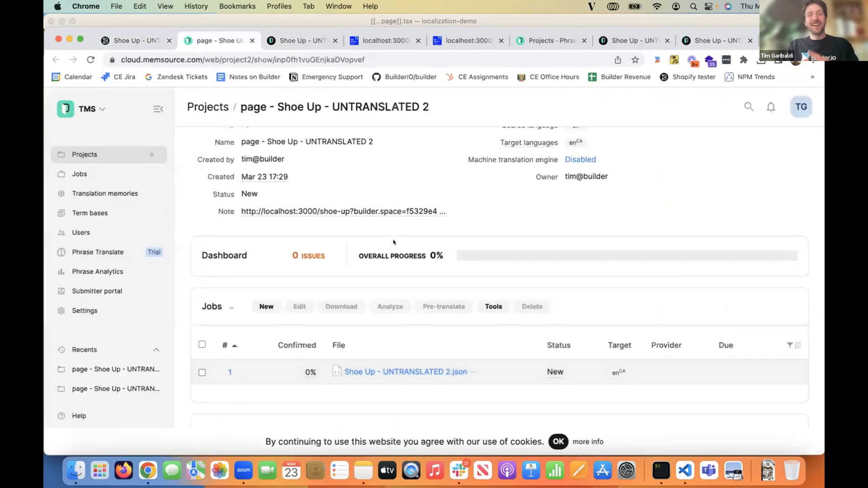
left_click(388, 371)
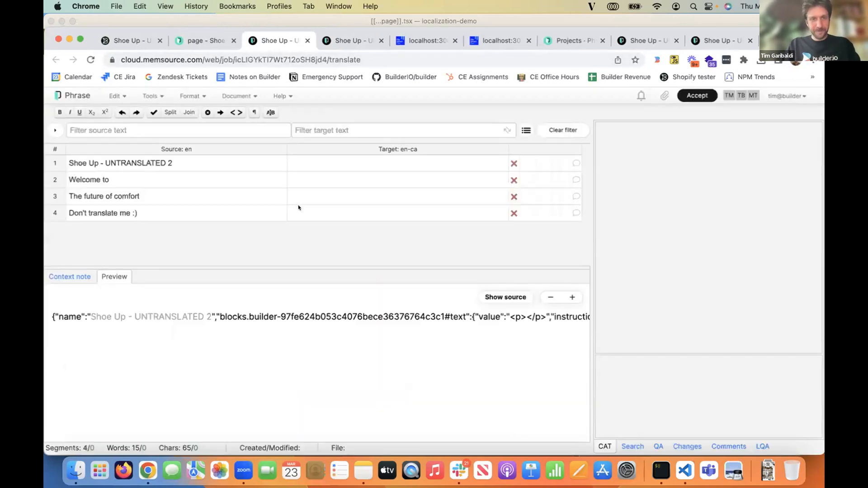
left_click(370, 161)
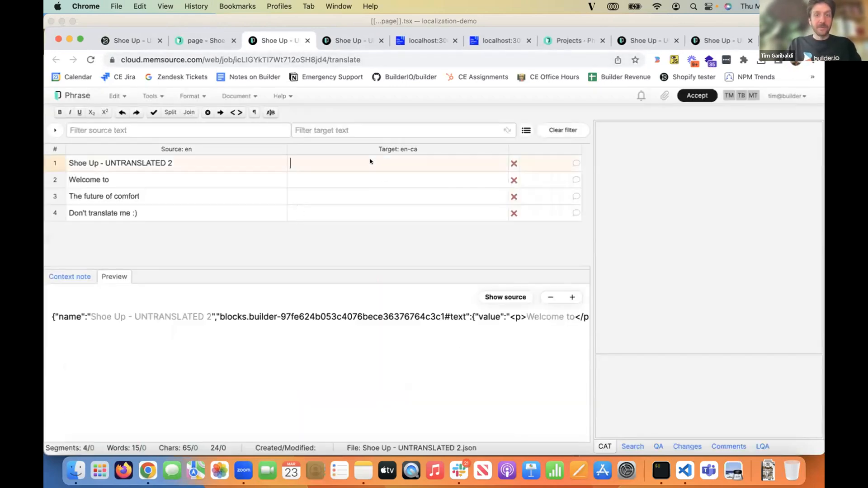
type("Shoe Up")
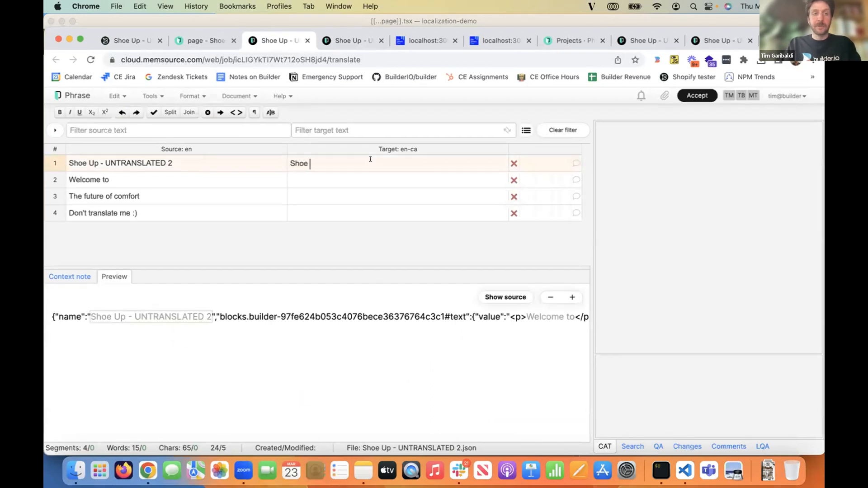
left_click_drag(173, 163, 66, 162)
key("super+c")
triple_click(304, 163)
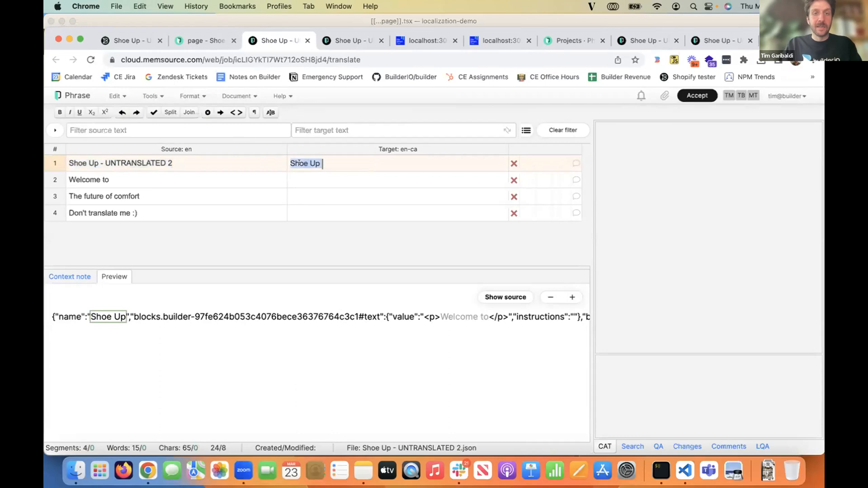
key("super+v")
- Translate "Welcome to" as "Welcome!" and "The future of comfort" as "Some comfy shoes there, eh?" in the en-ca target
left_click(308, 181)
type("W")
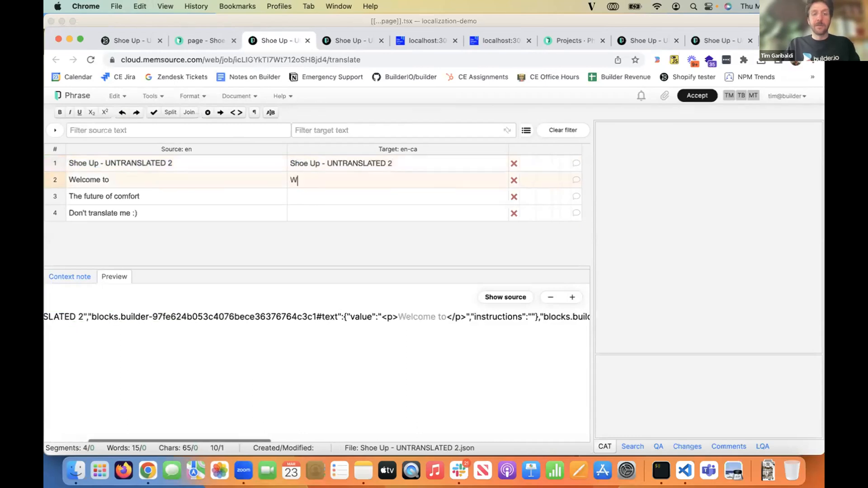
type("elcome!")
left_click(308, 197)
type("Some comf")
type("y shoe")
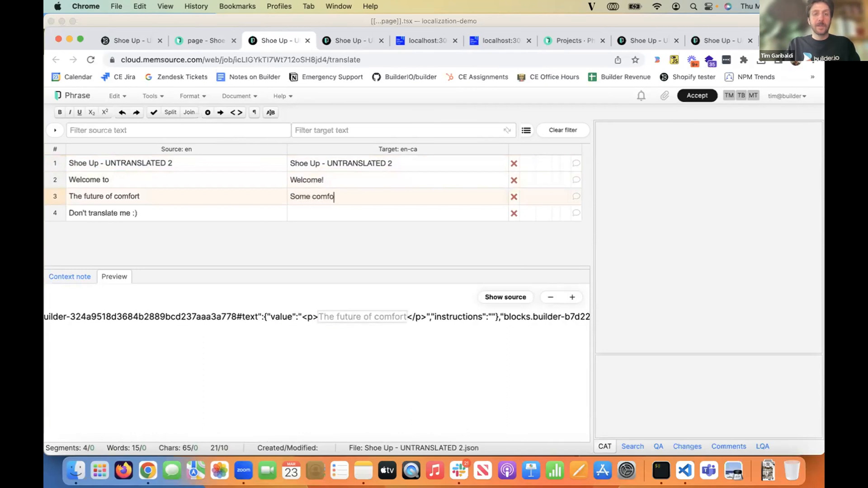
type("s there, eh?")
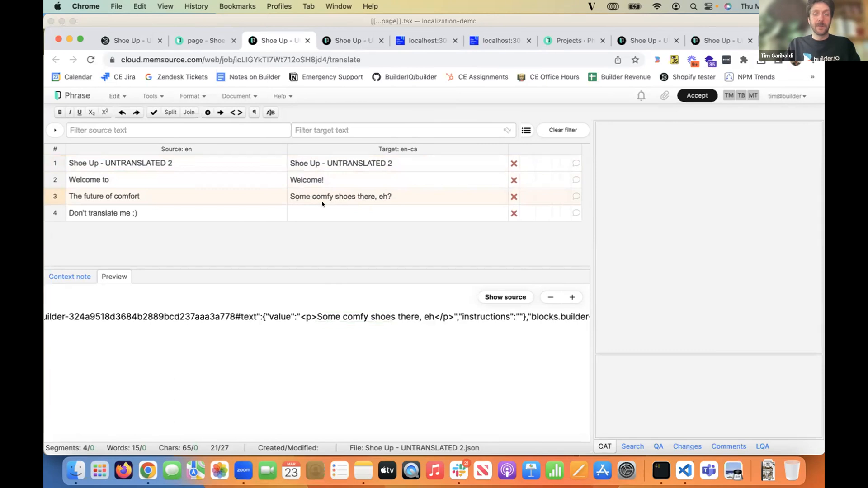
- Enter "Dont translate me" as the fourth segment's en-ca target and accept the translation job
left_click(314, 213)
type("Don't")
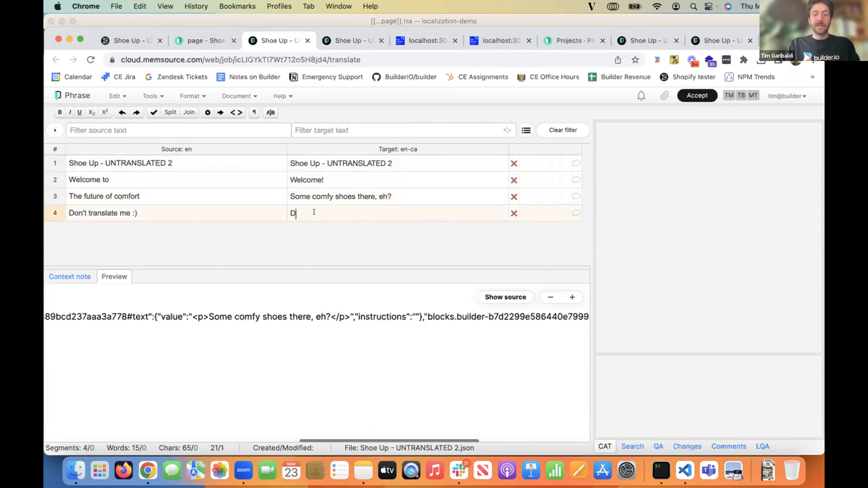
key("BackSpace")
key("BackSpace")
key("BackSpace")
type("t translate ")
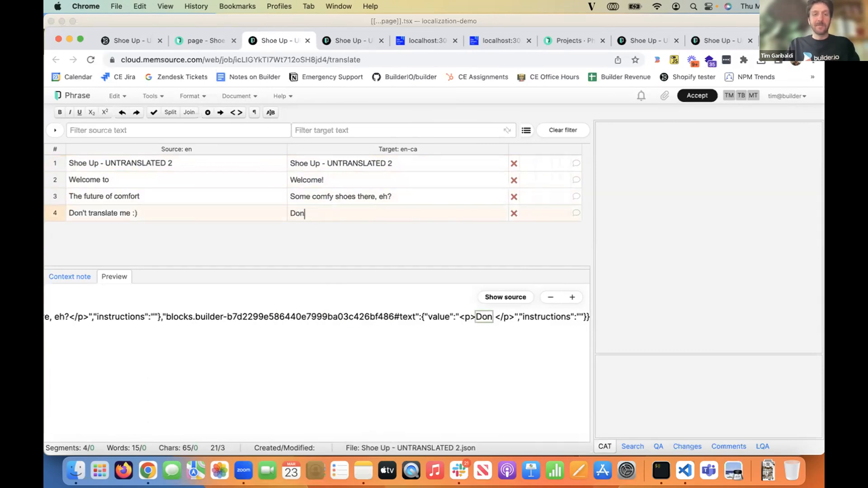
type("me")
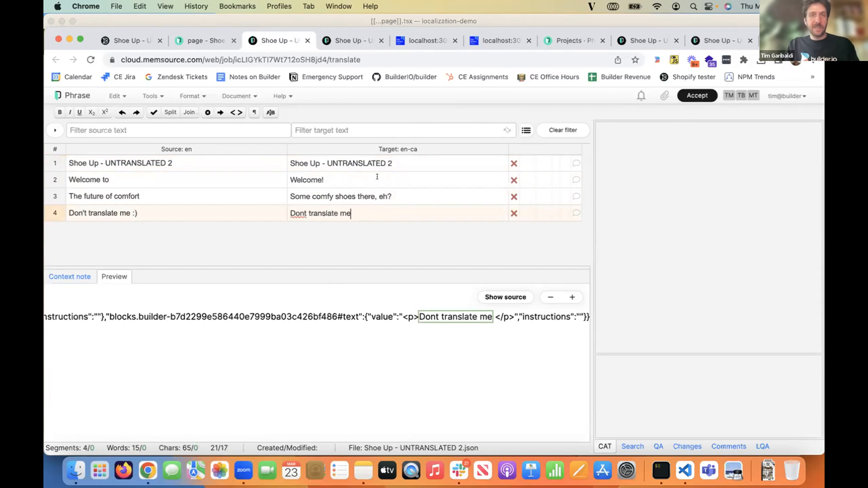
left_click(685, 99)
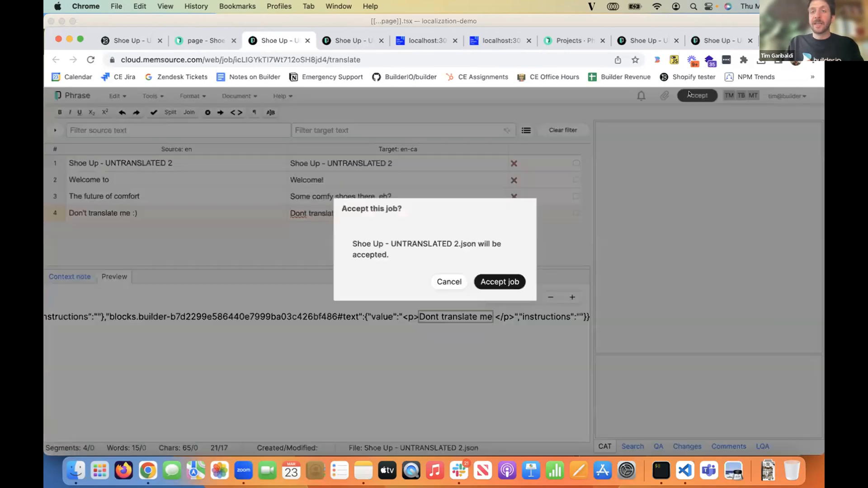
left_click(500, 281)
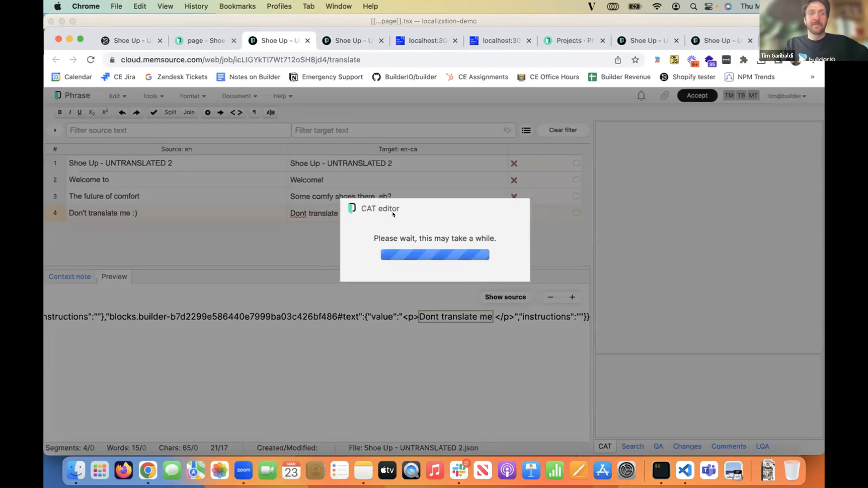
- Return to Builder, open the Shoe Up - TRANSLATED page from the content list, and apply its translation
left_click(127, 41)
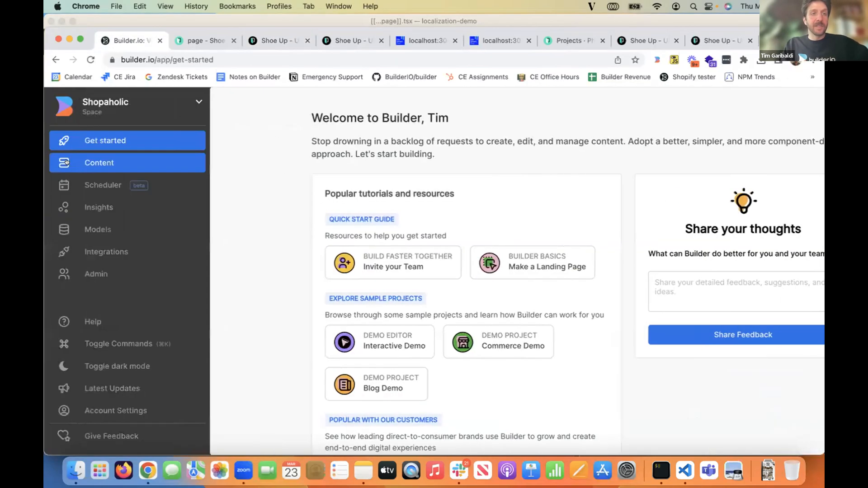
left_click(65, 162)
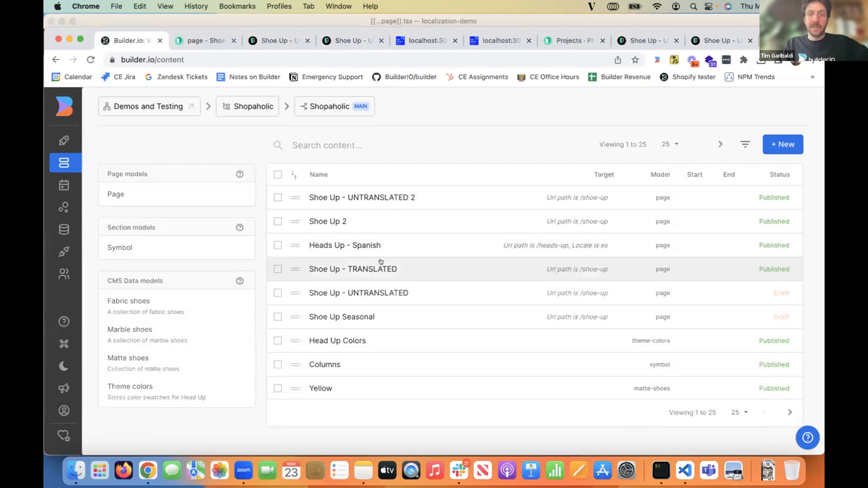
left_click(381, 262)
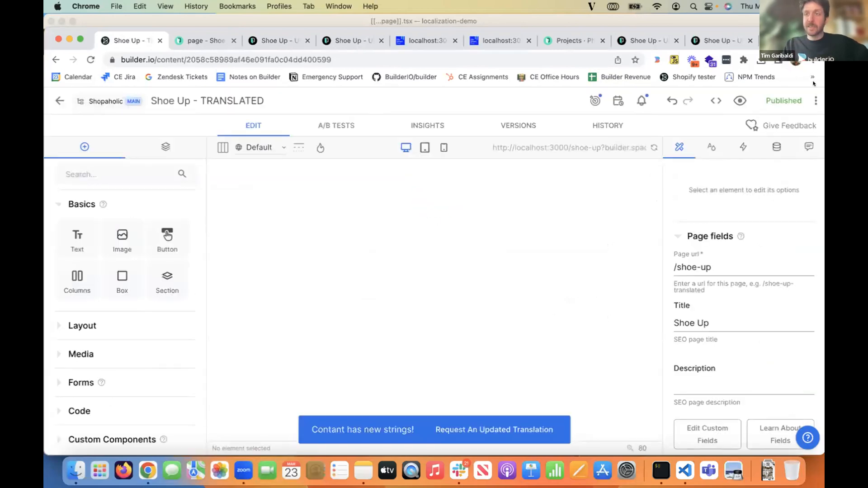
left_click(816, 101)
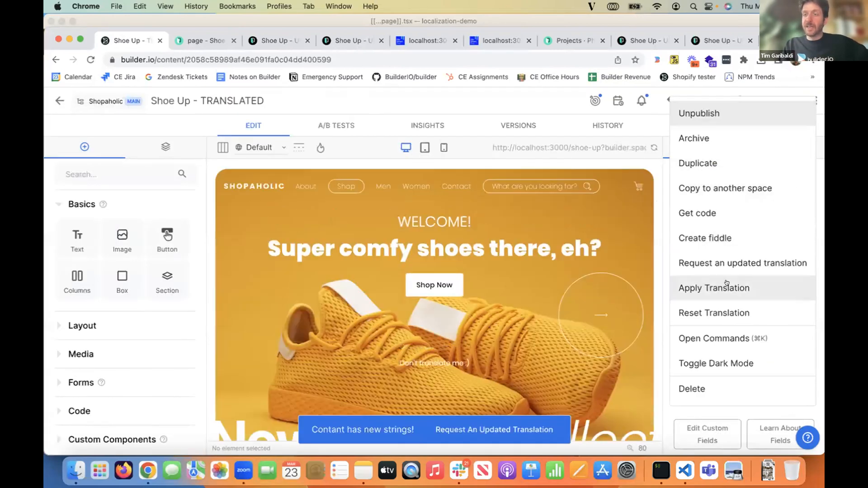
left_click(734, 286)
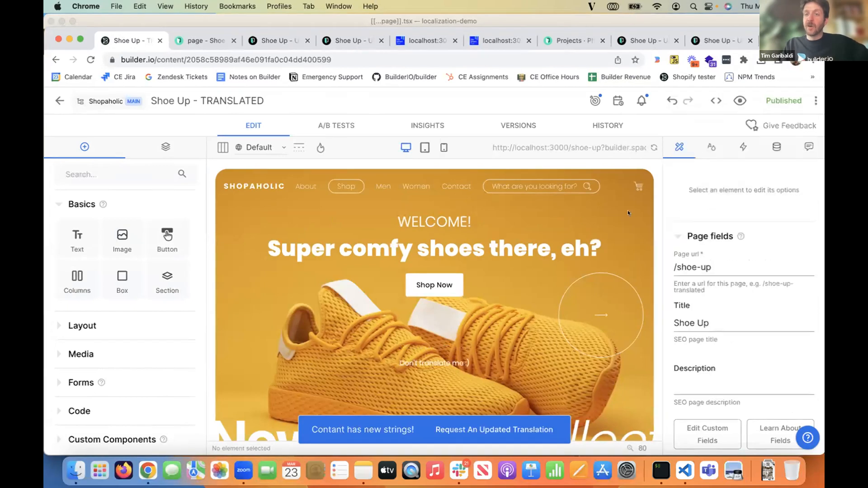
- Inspect the translation entries in the page's content state, and preview the page in the es locale
left_click(777, 147)
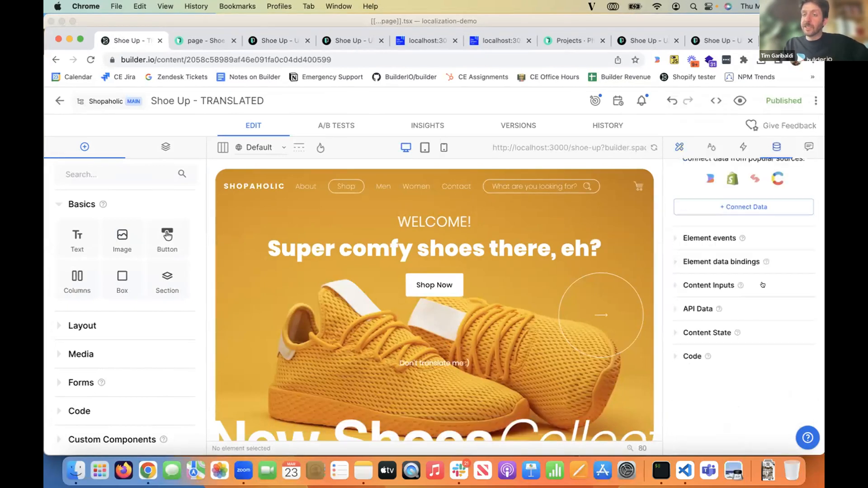
left_click(704, 332)
scroll(692, 235, "down", 3)
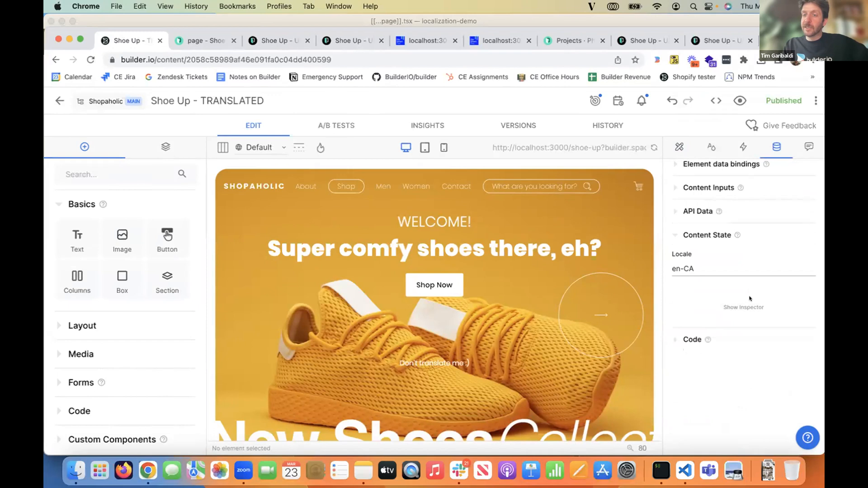
left_click(696, 311)
left_click(690, 357)
scroll(689, 345, "down", 1)
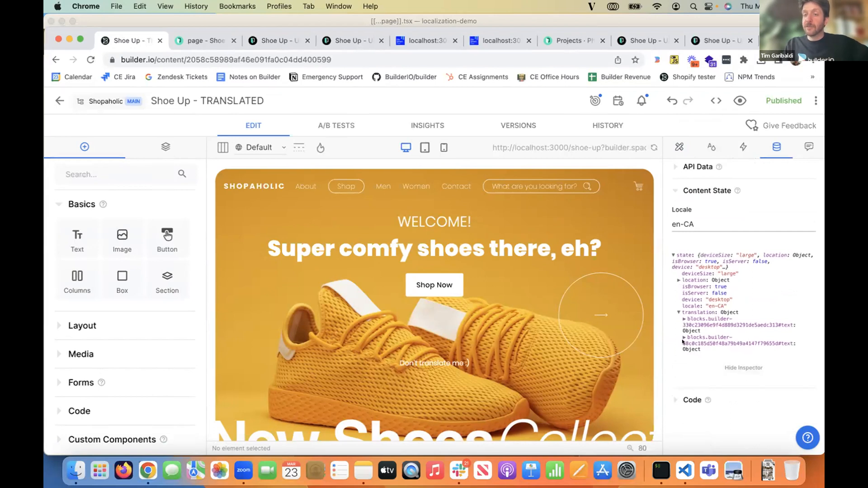
left_click(700, 336)
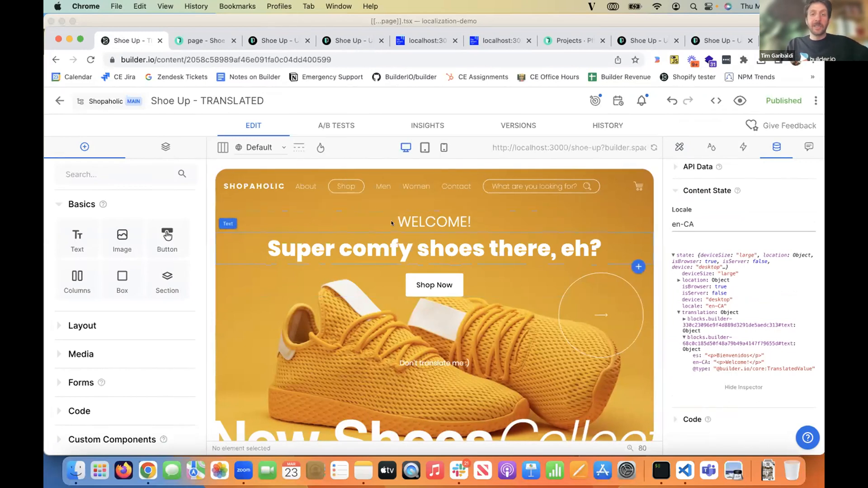
left_click(259, 148)
left_click(262, 199)
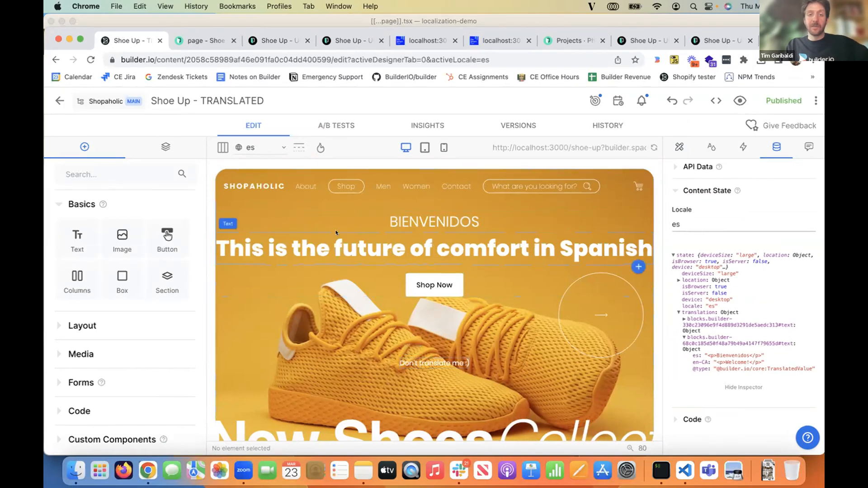
- Preview the page in the en-CA locale, and compare it with the en-ca segments in the Phrase translation editor
left_click(260, 146)
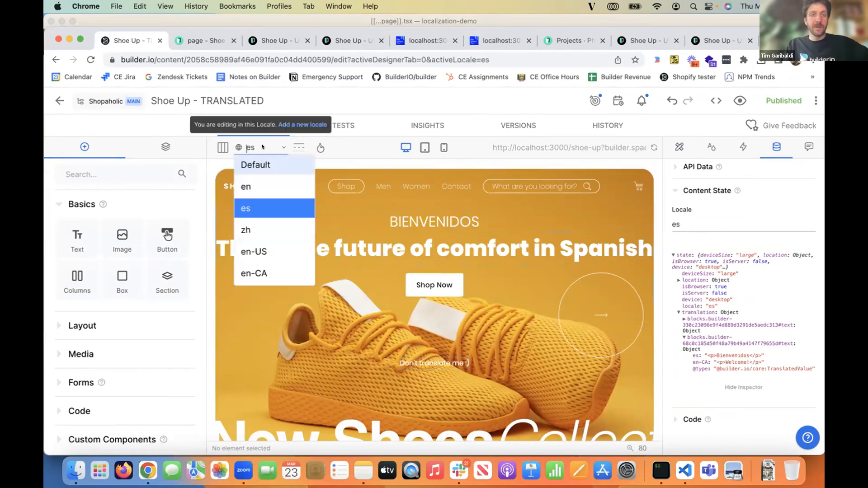
left_click(255, 273)
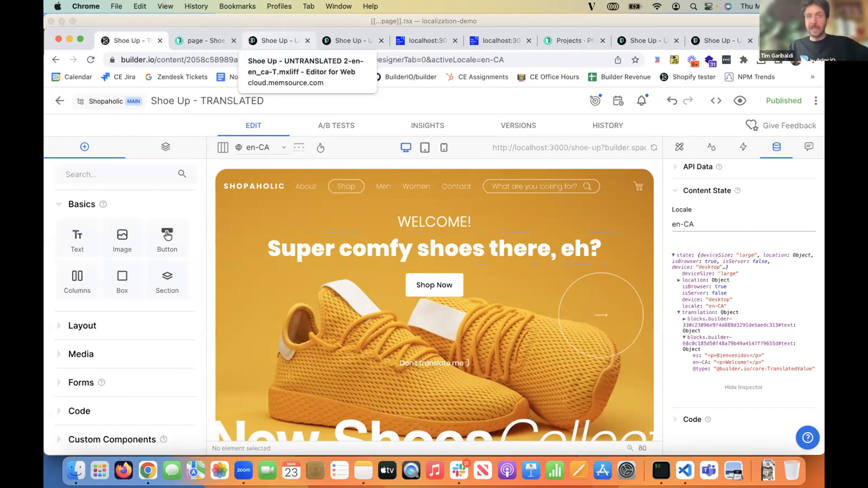
left_click(252, 41)
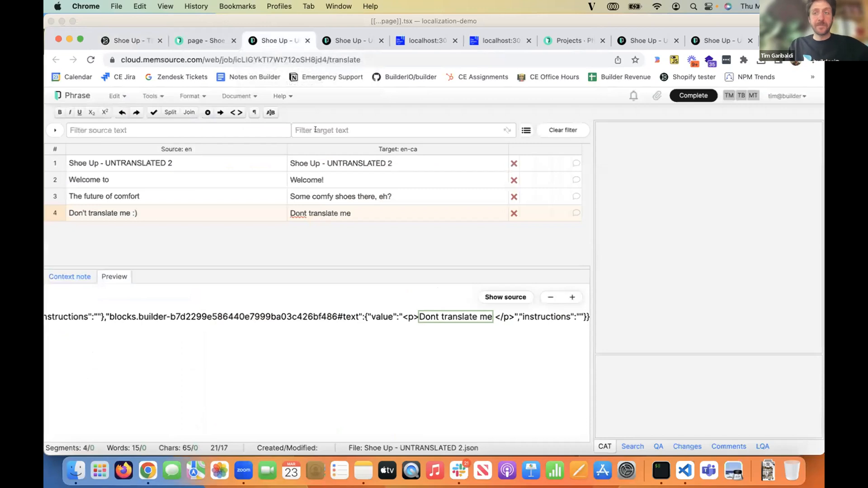
- From the page - Shoe Up - UNTRANSLATED 2 project in Phrase, open the list of all projects
left_click(199, 41)
scroll(229, 176, "up", 2)
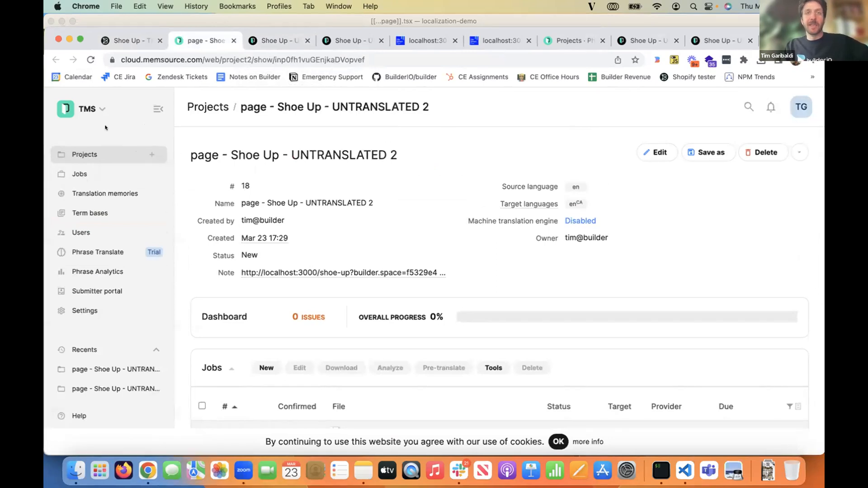
left_click(109, 156)
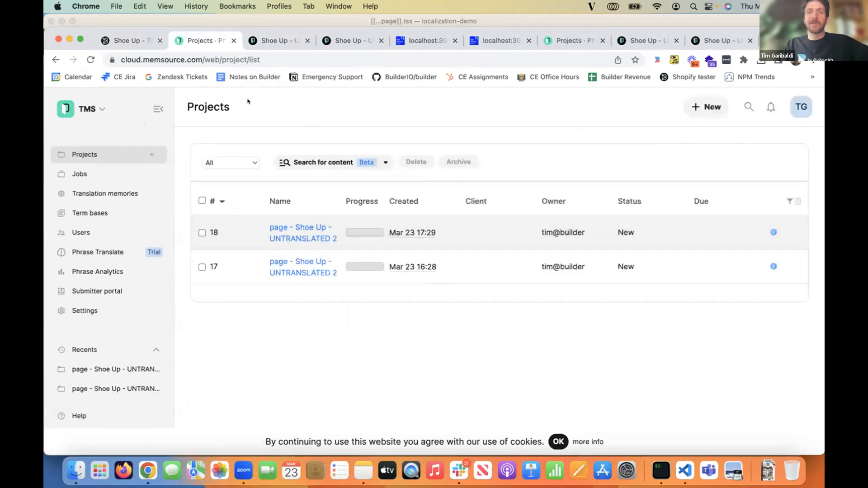
- Return to Builder and exit the Shoe Up - TRANSLATED page editor
left_click(130, 40)
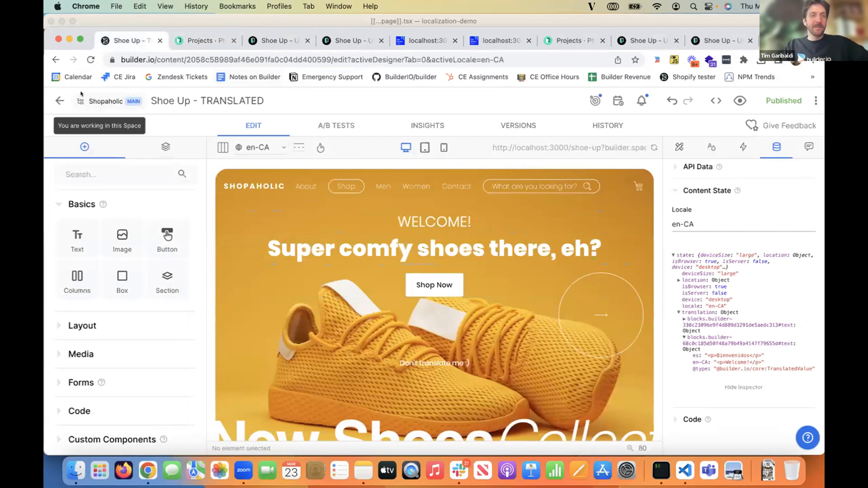
left_click(59, 97)
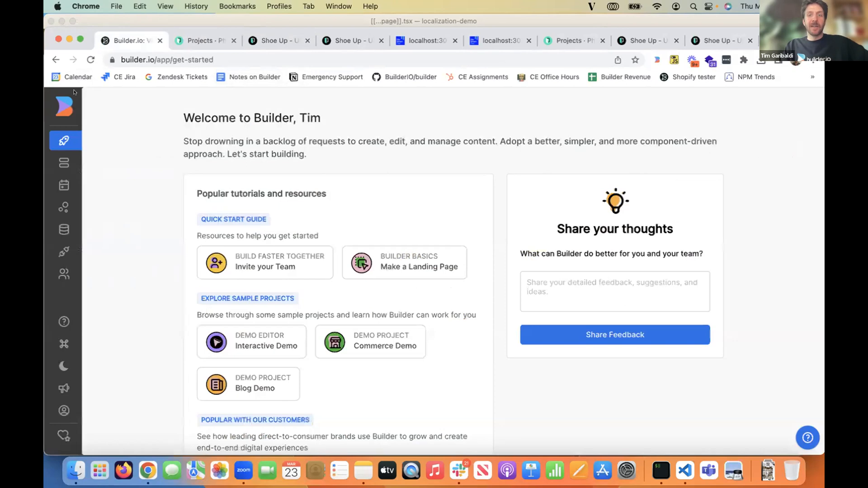
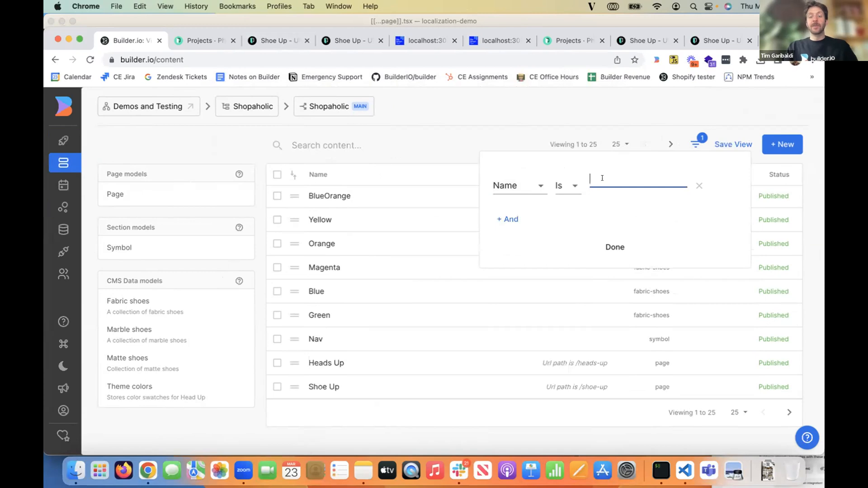
- Filter the content list to entries whose name contains TRANSLATED
type("ANSLATED")
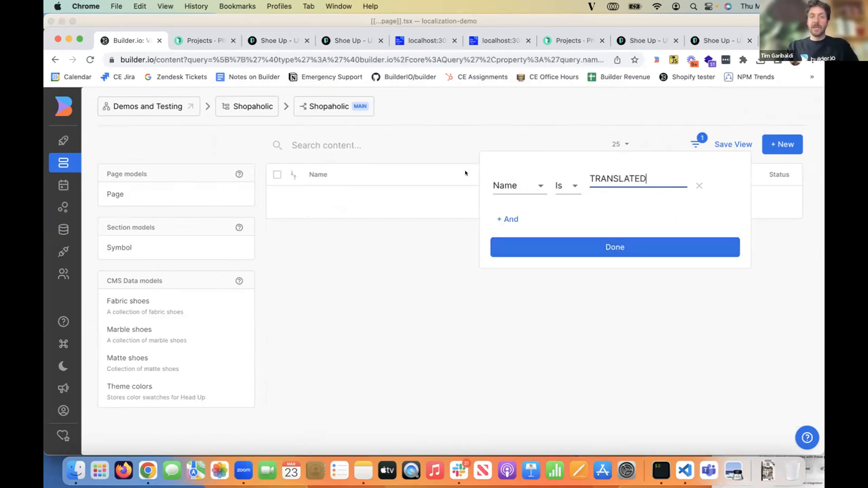
left_click(563, 189)
left_click(579, 198)
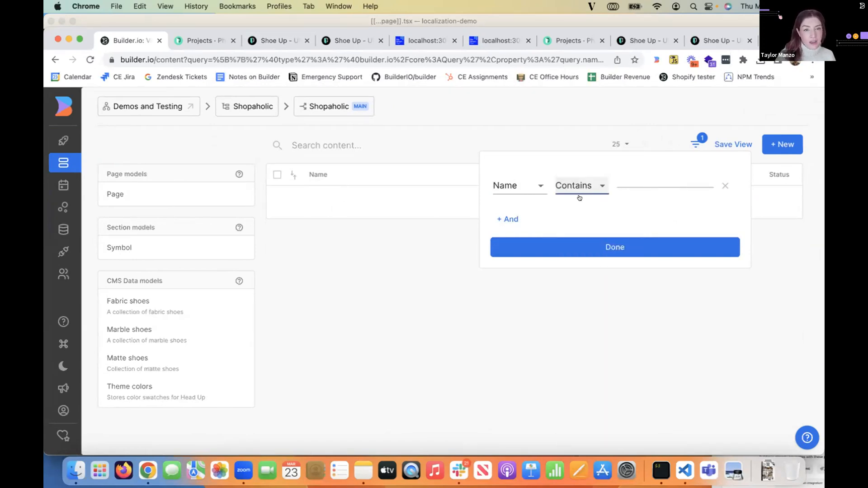
left_click(627, 177)
type("TRANSLATED")
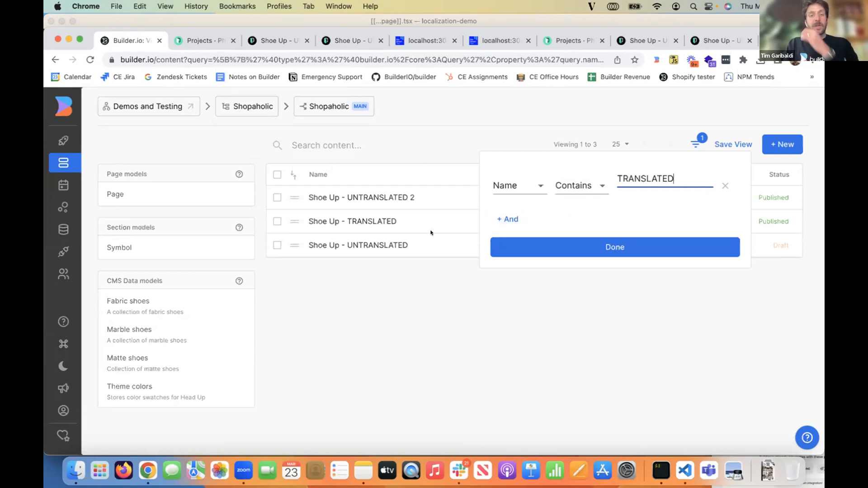
left_click(654, 335)
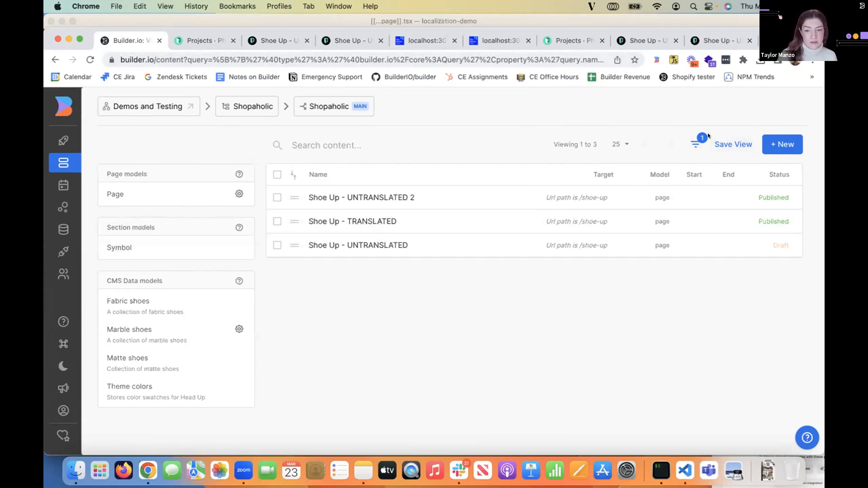
- List the Page model's content filtered to the Es locale, and remove the filter again
left_click(133, 204)
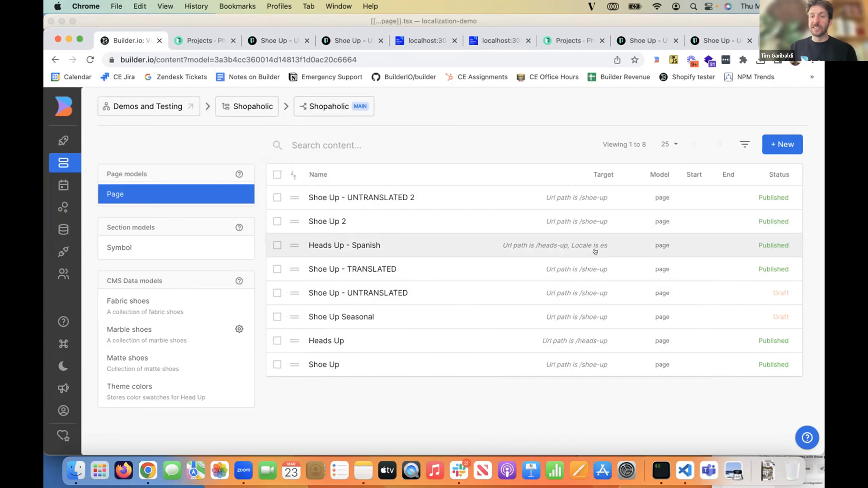
left_click(744, 144)
left_click(642, 178)
left_click(547, 176)
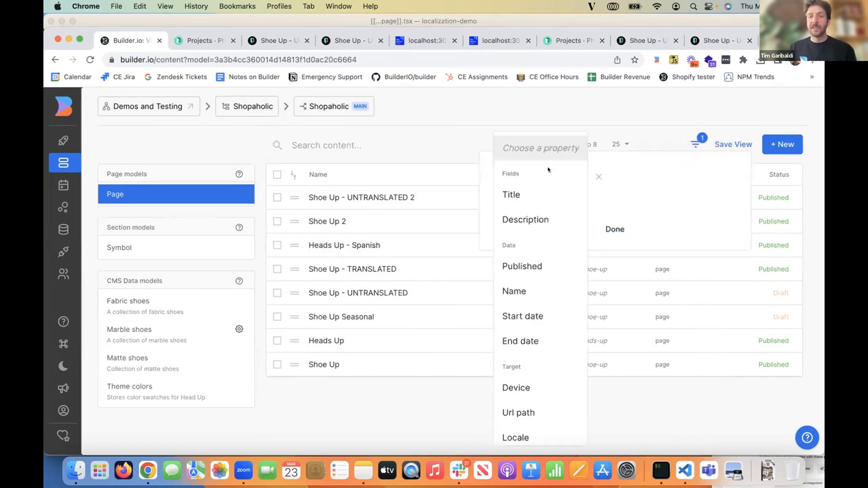
scroll(549, 371, "down", 1)
scroll(549, 371, "down", 2)
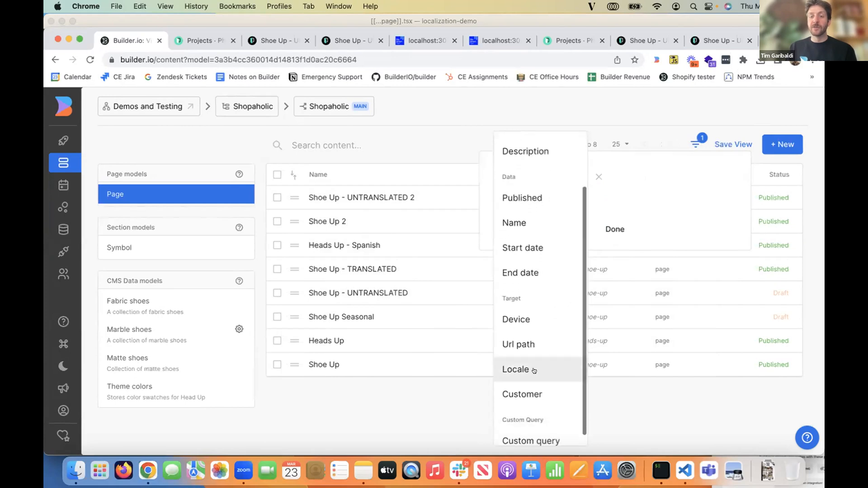
left_click(535, 370)
left_click(597, 175)
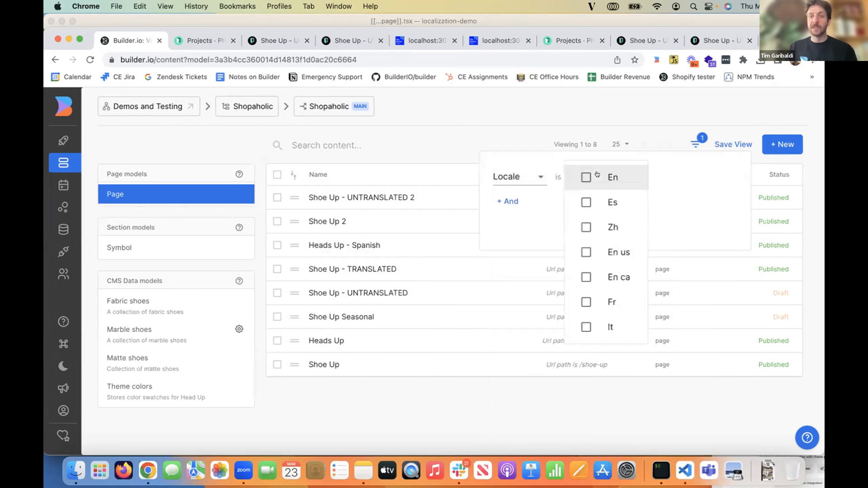
left_click(598, 203)
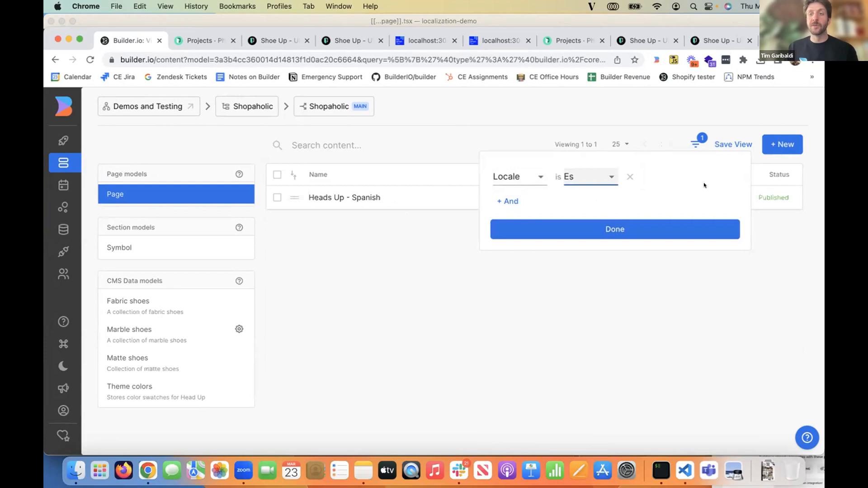
left_click(629, 176)
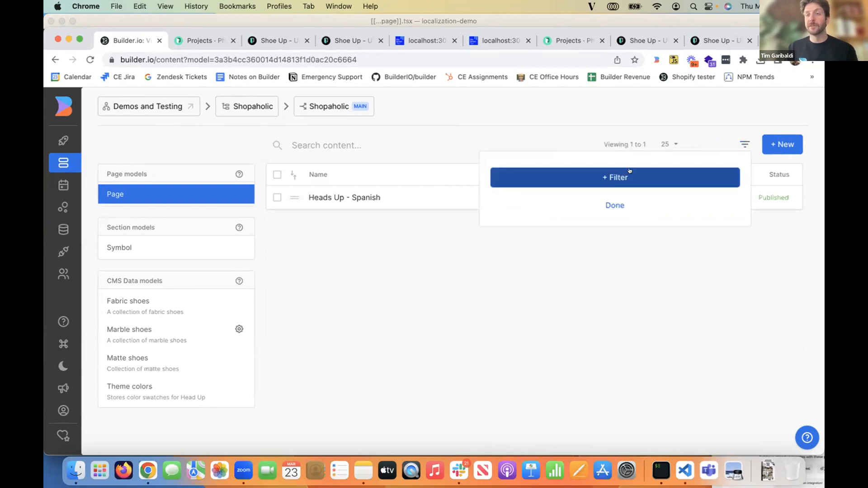
left_click(606, 199)
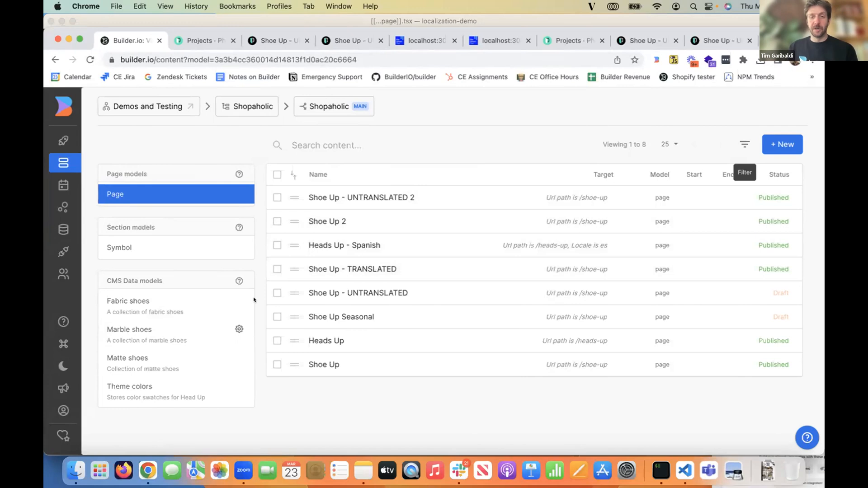
- Look at the Shoe Up - UNTRANSLATED 2 page, and open Shoe Up - TRANSLATED from the content list
left_click(379, 200)
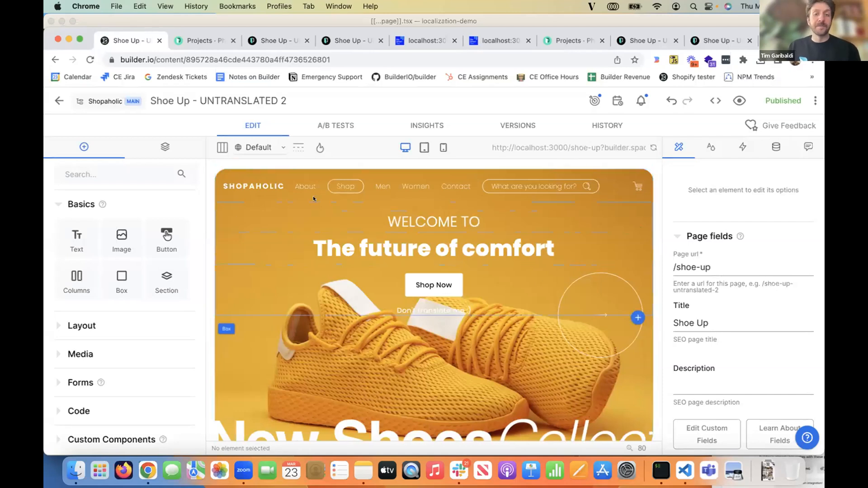
left_click(59, 100)
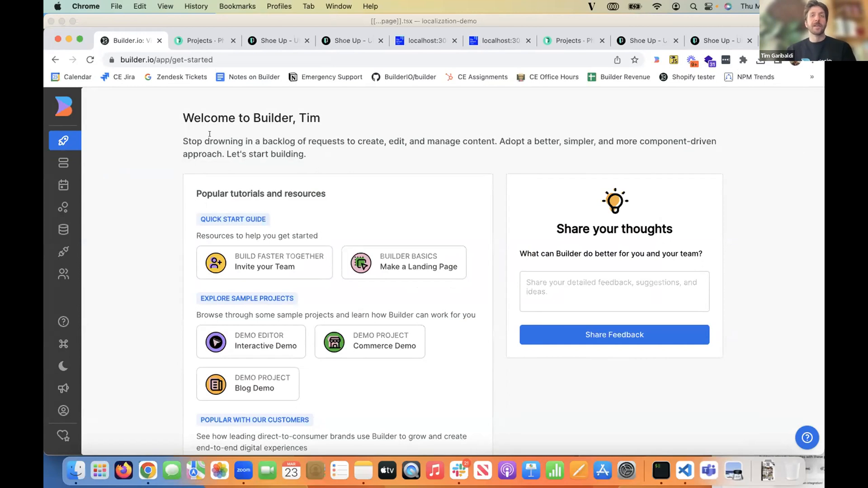
left_click(94, 165)
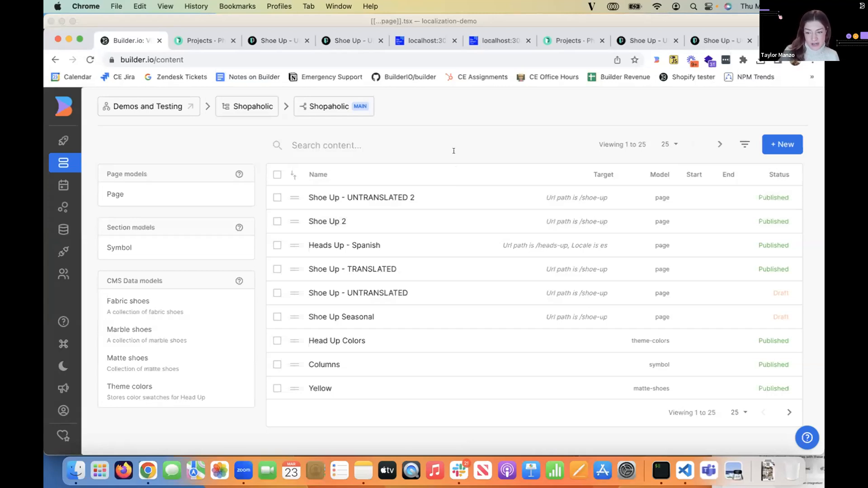
left_click(374, 265)
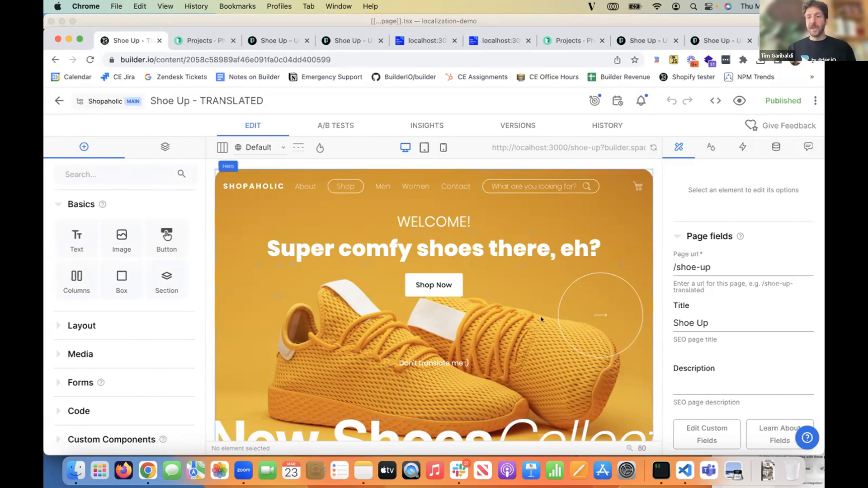
- Review the page's translation actions, and inspect the translation entries in its content state
left_click(814, 100)
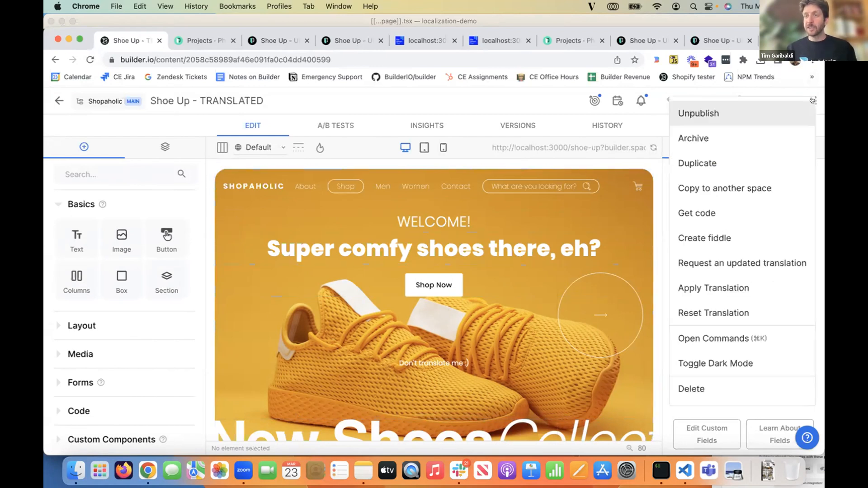
left_click(692, 317)
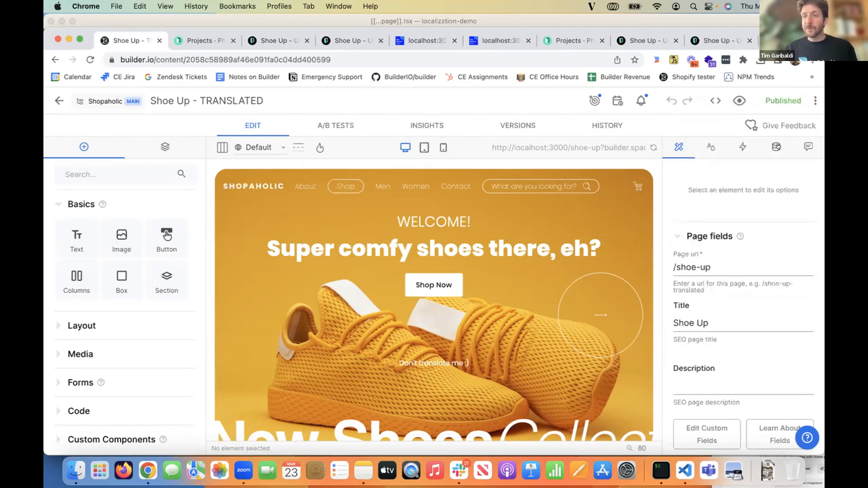
scroll(760, 225, "down", 1)
left_click(698, 334)
scroll(706, 343, "down", 2)
left_click(738, 352)
left_click(719, 344)
left_click(679, 399)
scroll(680, 398, "down", 1)
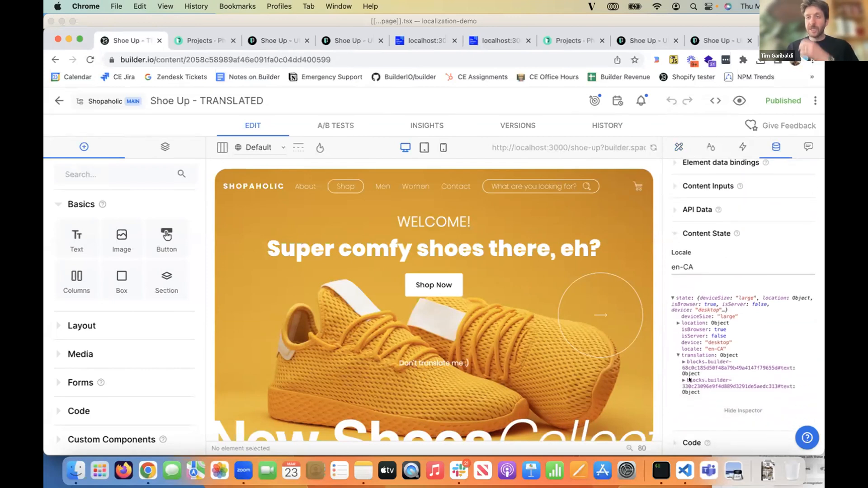
left_click(815, 101)
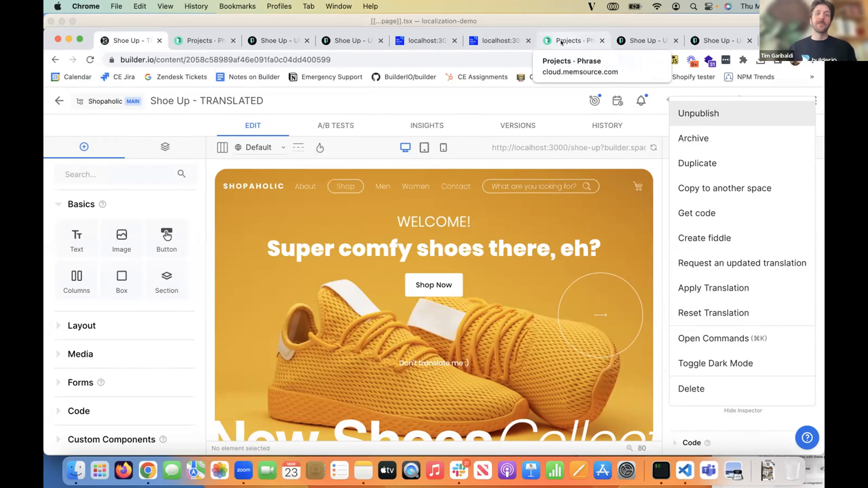
left_click(422, 236)
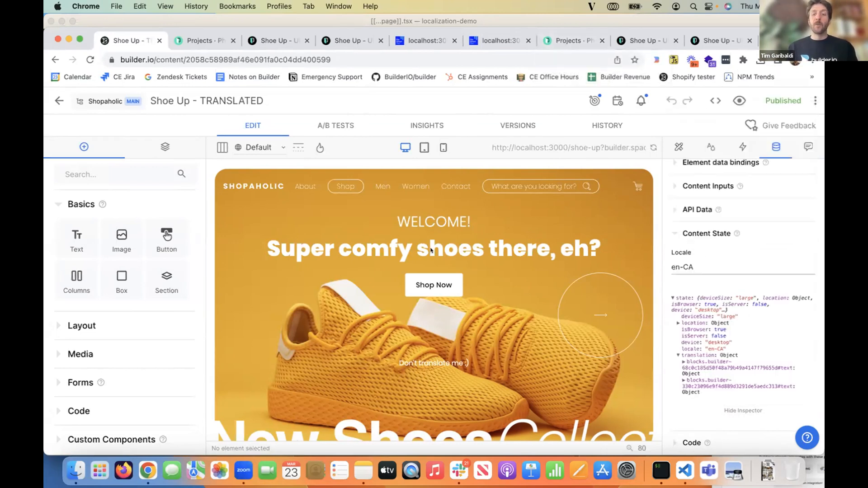
- Select the "Super comfy shoes there, eh?" headline and compare its data binding with the translation entries in the content state
left_click(430, 248)
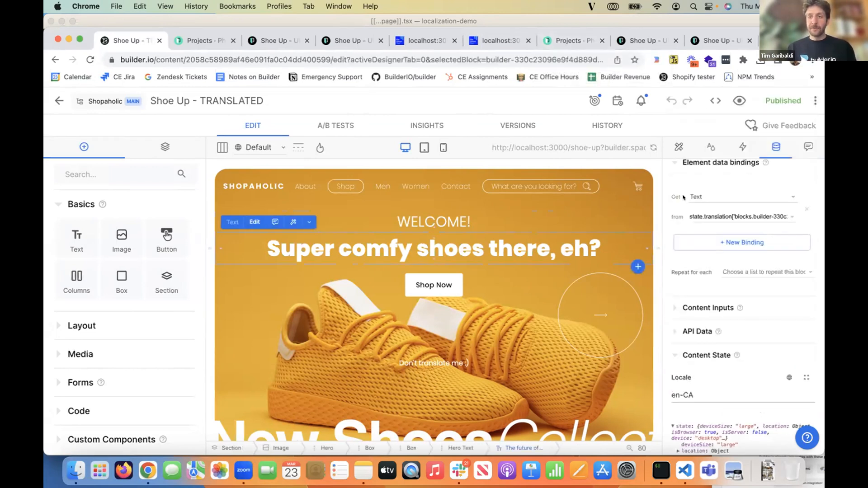
scroll(724, 425, "down", 3)
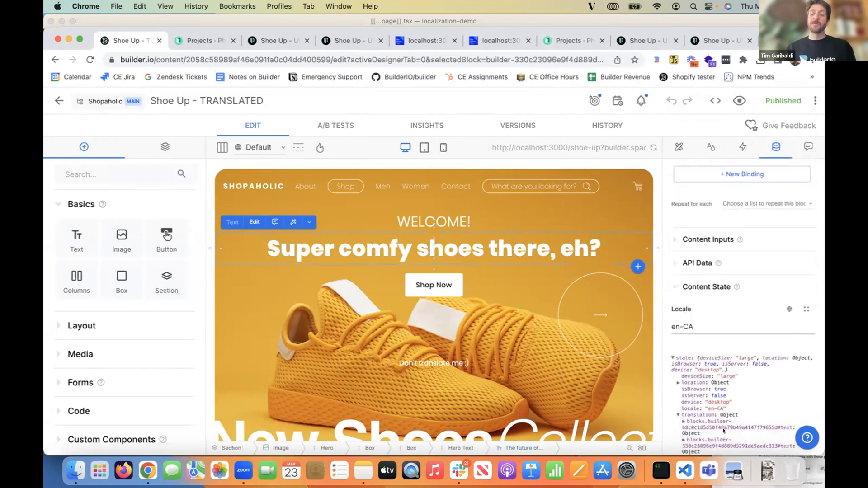
left_click(679, 384)
scroll(688, 207, "up", 3)
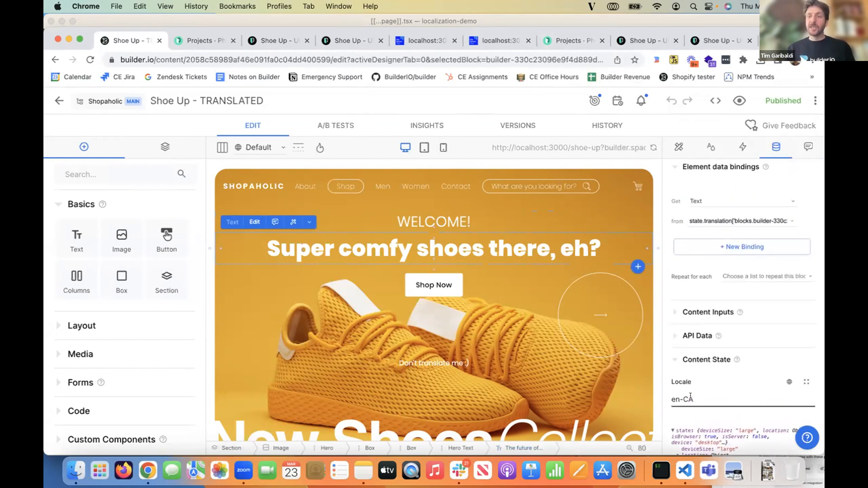
scroll(683, 201, "up", 1)
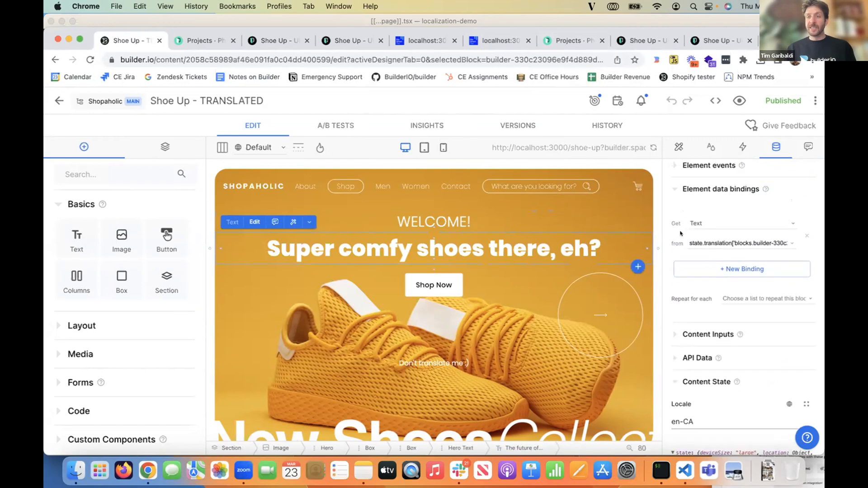
- Examine the full code expression behind the headline's Text binding, and close the code editor
left_click(792, 243)
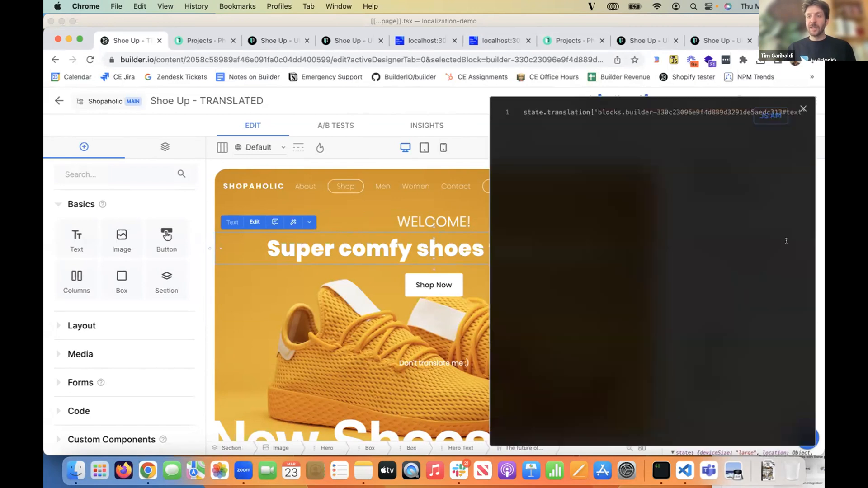
scroll(679, 109, "right", 5)
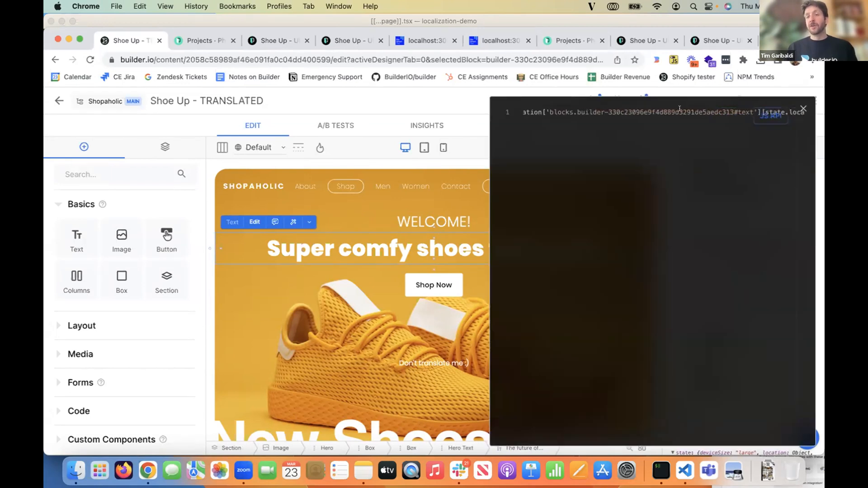
scroll(680, 109, "right", 3)
scroll(679, 109, "left", 8)
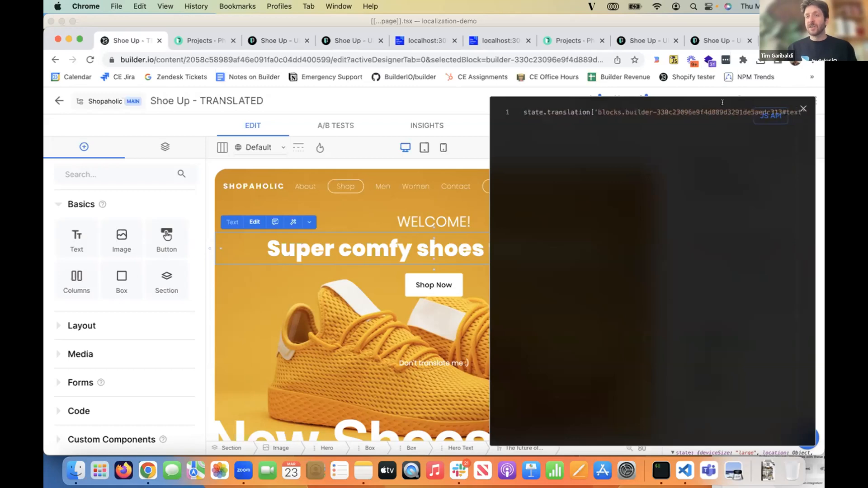
left_click(803, 109)
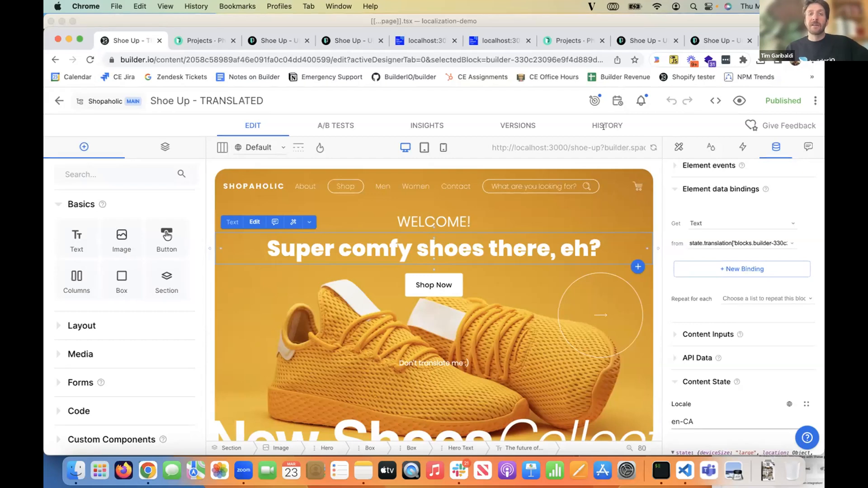
- Check how myLocale is used in [[...page]].tsx in VS Code, and view the Shoe Up - TRANSLATED page's targeting in Builder
left_click(685, 470)
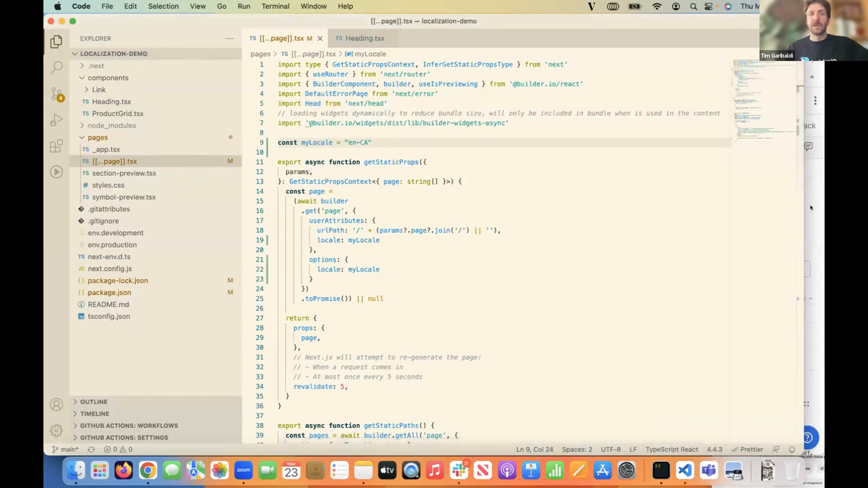
key("super+Tab")
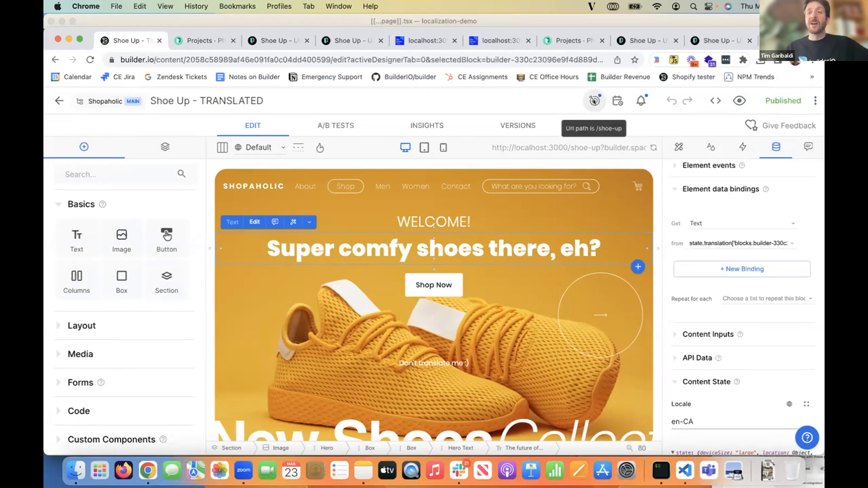
left_click(594, 100)
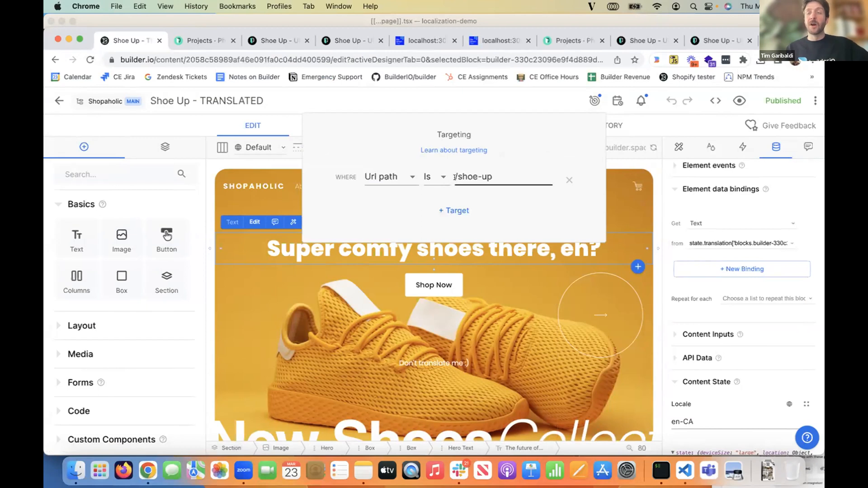
left_click(318, 94)
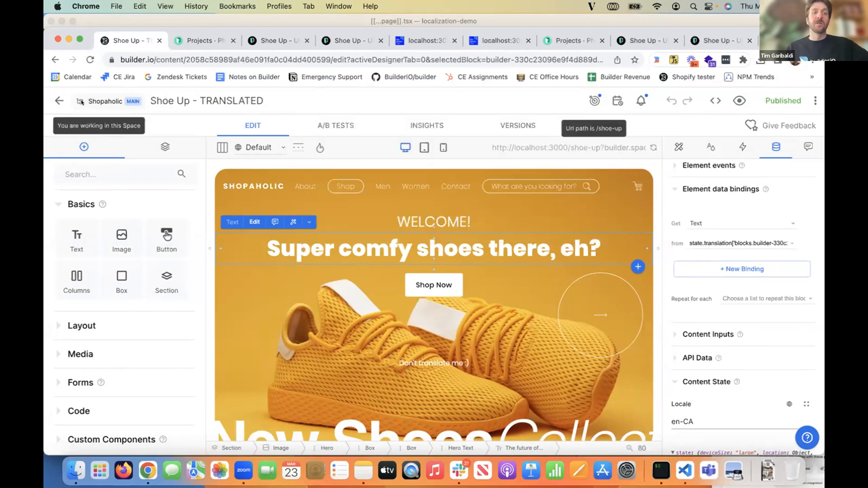
- Leave the Shoe Up - TRANSLATED page and open the Heads Up - Spanish page from the content list
left_click(60, 101)
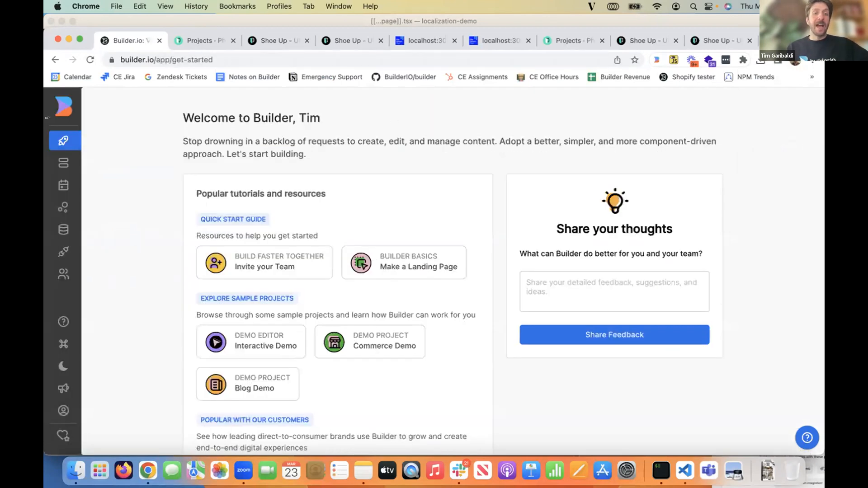
left_click(63, 162)
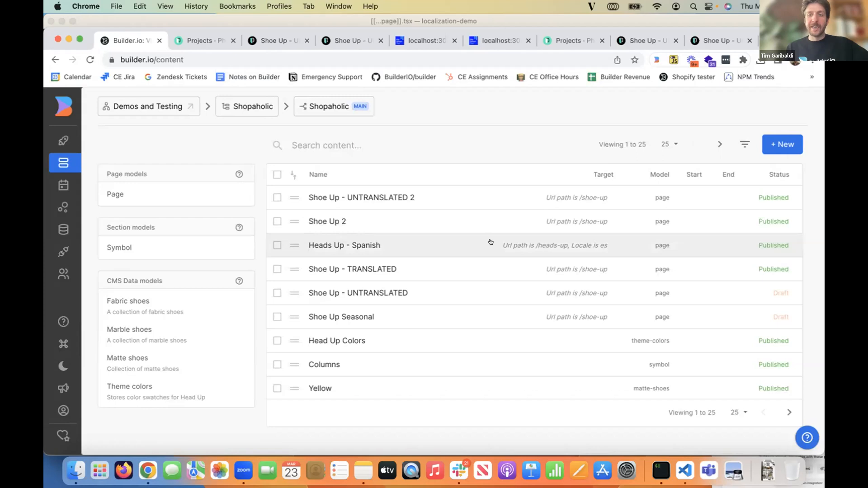
left_click(490, 243)
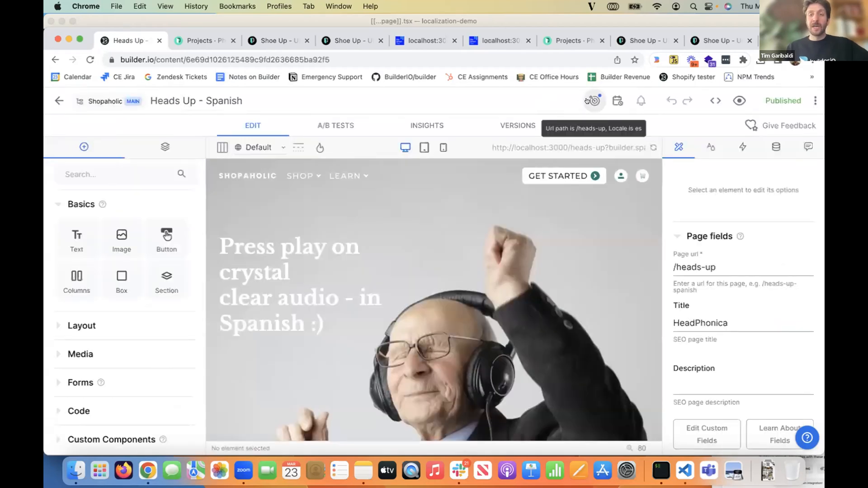
- Open the Heads Up - Spanish page's targeting and examine the URL path condition's operator and value
left_click(588, 101)
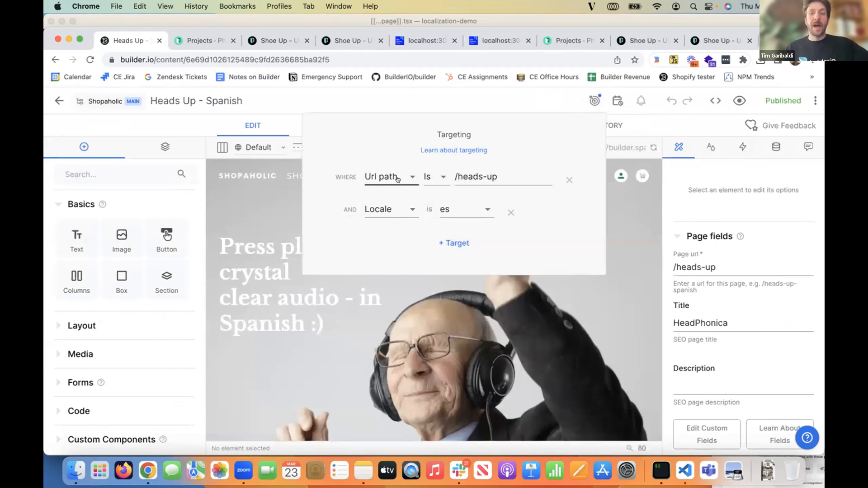
left_click(544, 177)
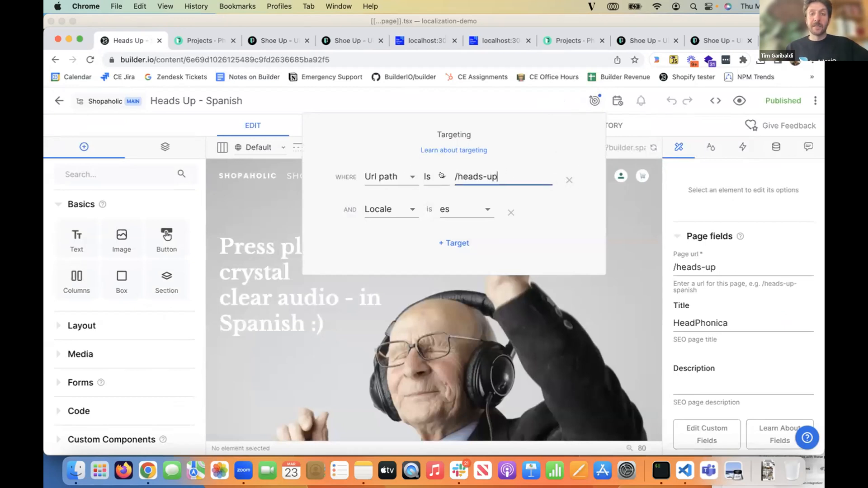
left_click(441, 176)
left_click(533, 171)
- Reselect Url path as the first targeting attribute, close the targeting settings, and undo the change to the page's URL
left_click(398, 179)
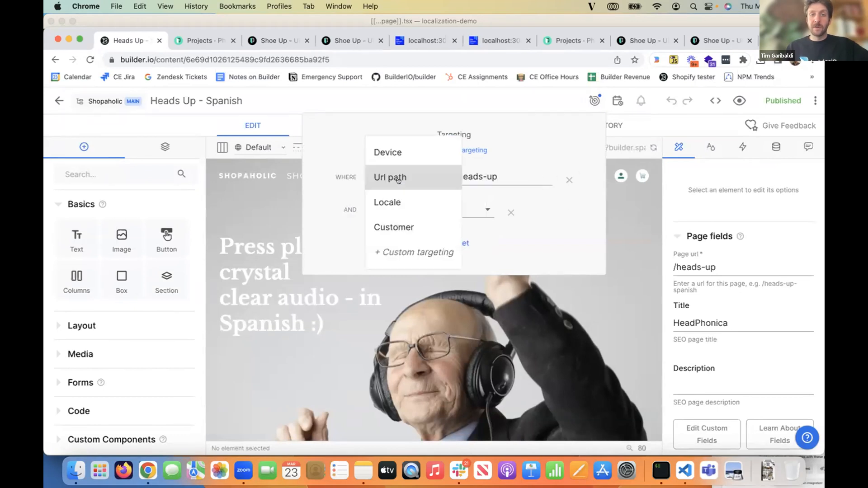
left_click(398, 179)
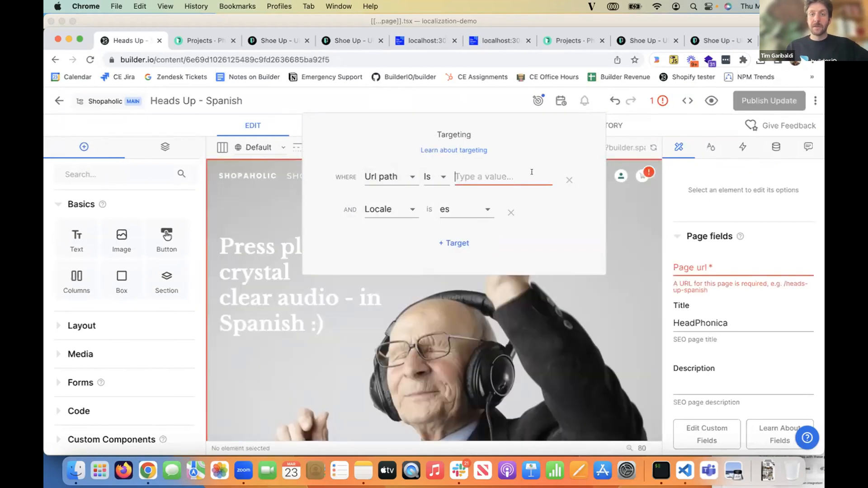
left_click(610, 109)
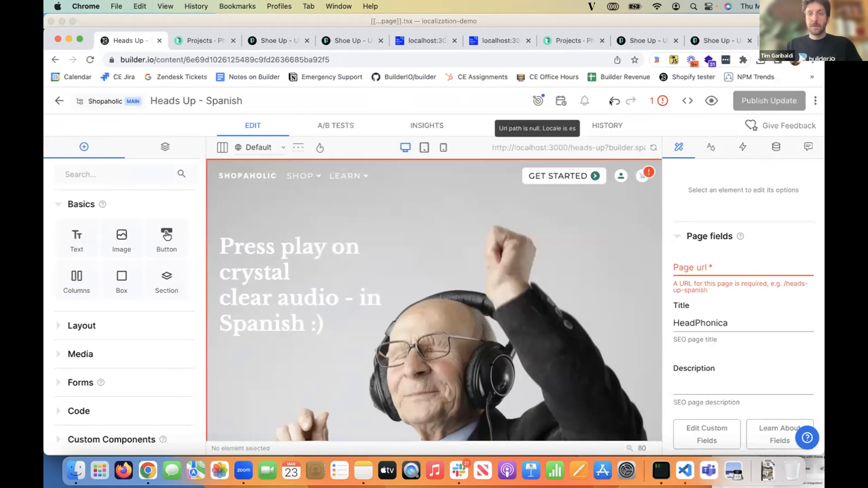
left_click(613, 97)
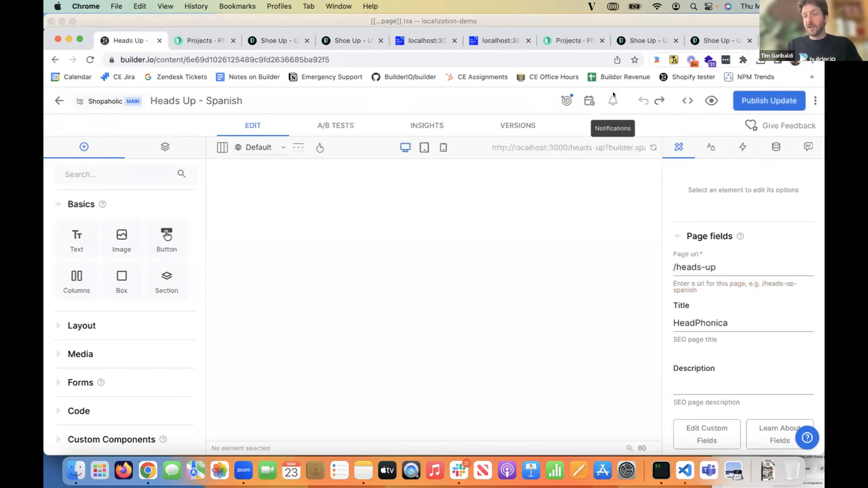
left_click(787, 265)
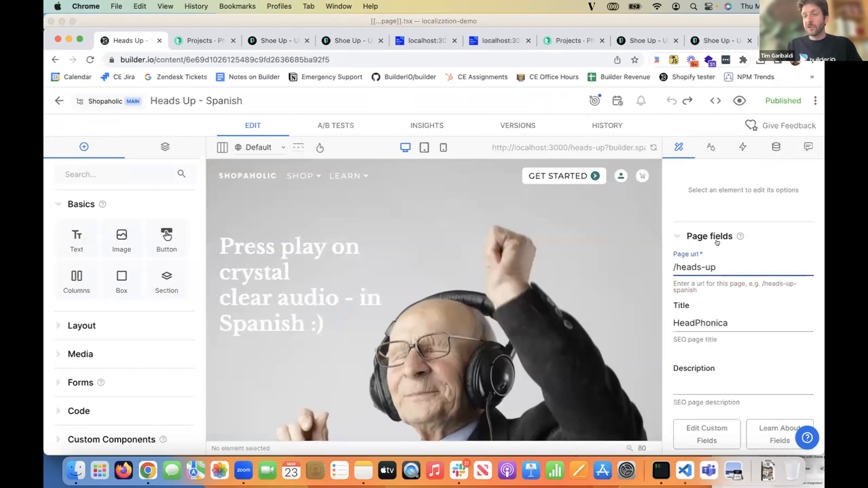
- Leave the Heads Up - Spanish page and open the space's advanced settings from the account settings
left_click(58, 101)
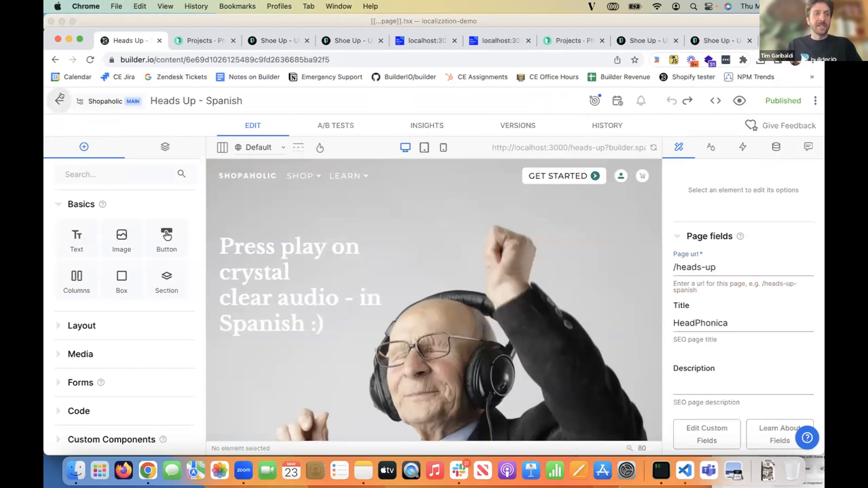
mouse_move(59, 346)
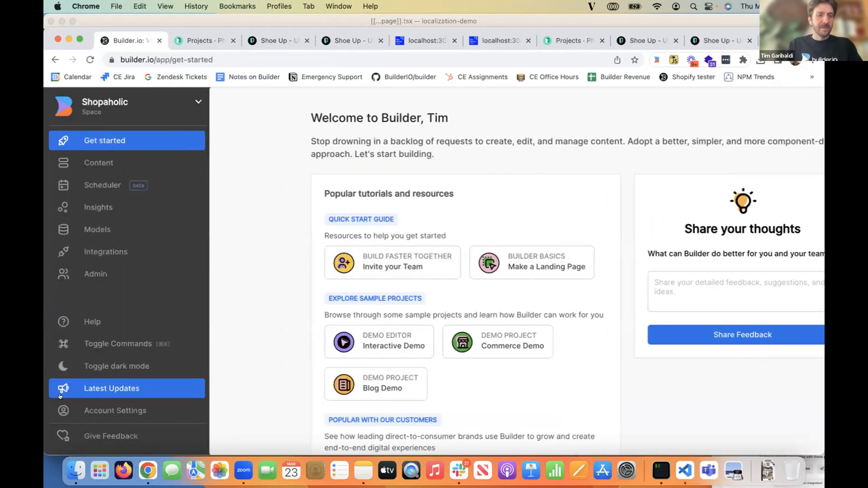
left_click(92, 407)
scroll(179, 292, "down", 5)
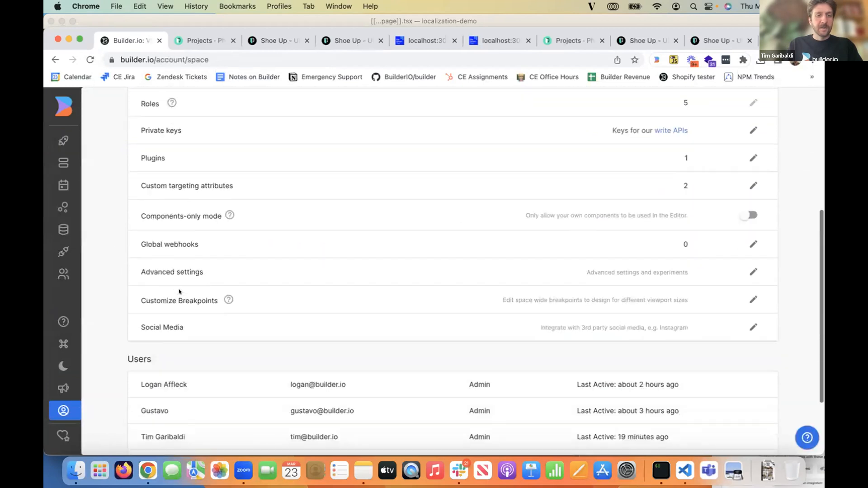
left_click(752, 273)
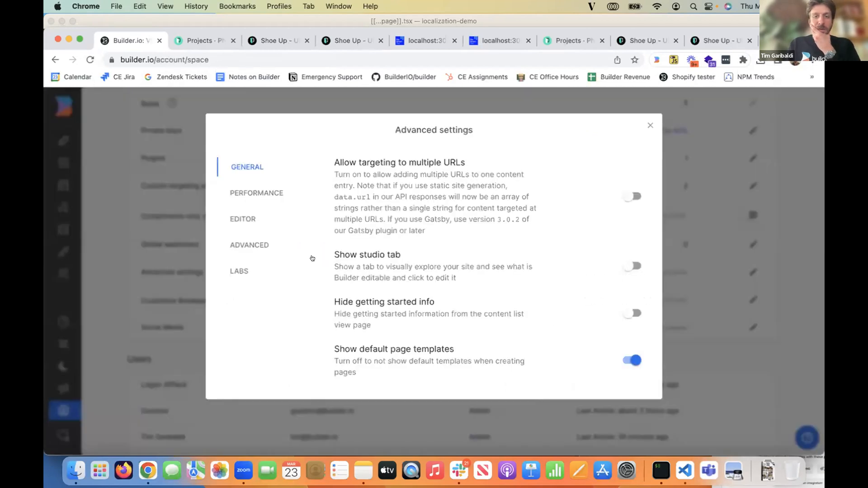
- Look through the Advanced, Editor, Performance and General groups for the setting that controls targeting to several URLs
left_click(258, 250)
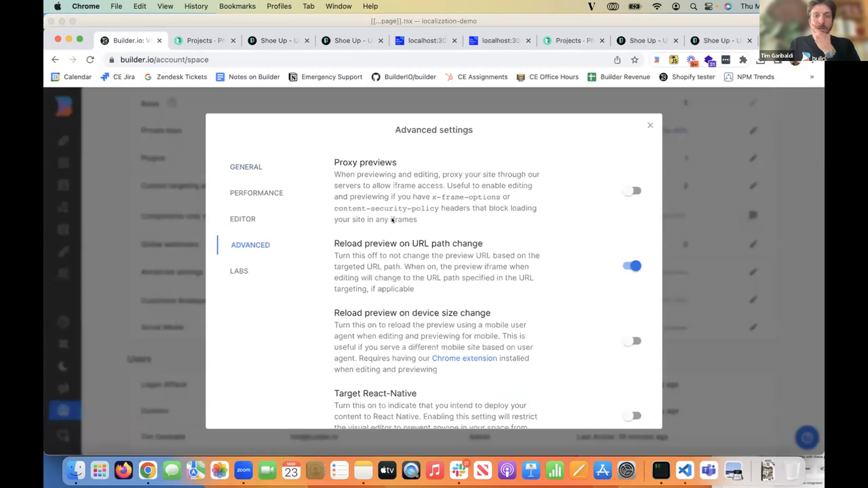
scroll(401, 176, "down", 1)
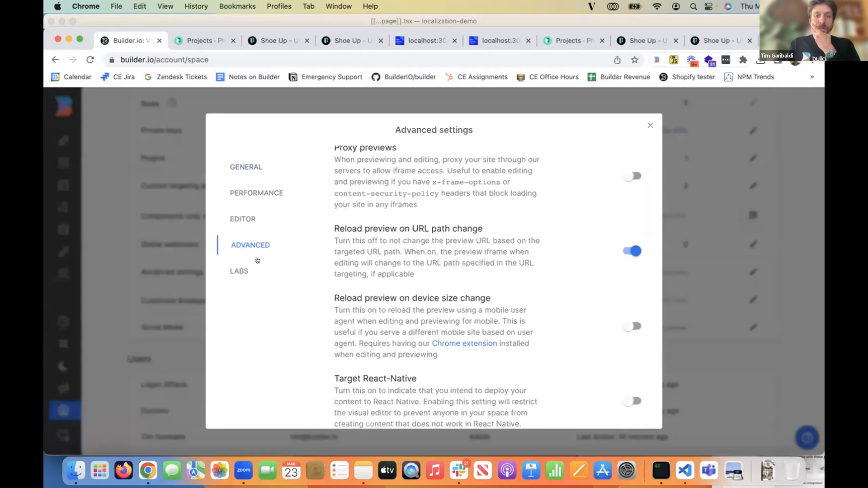
left_click(243, 263)
left_click(241, 221)
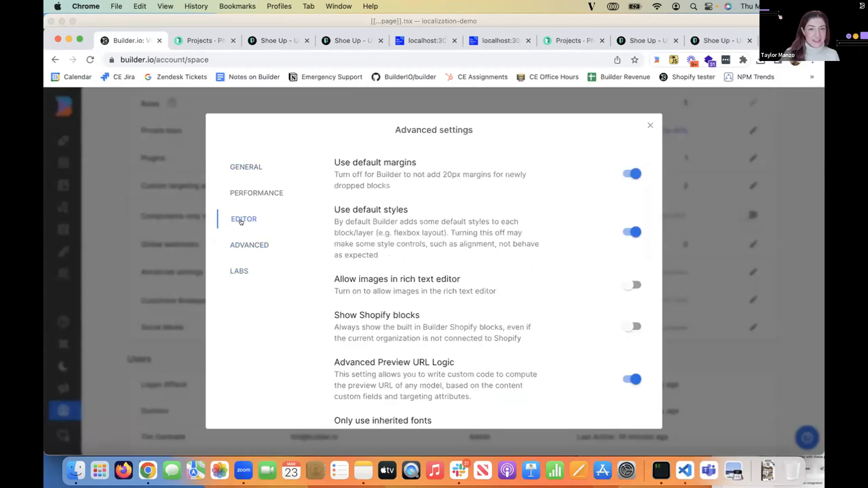
scroll(396, 272, "down", 3)
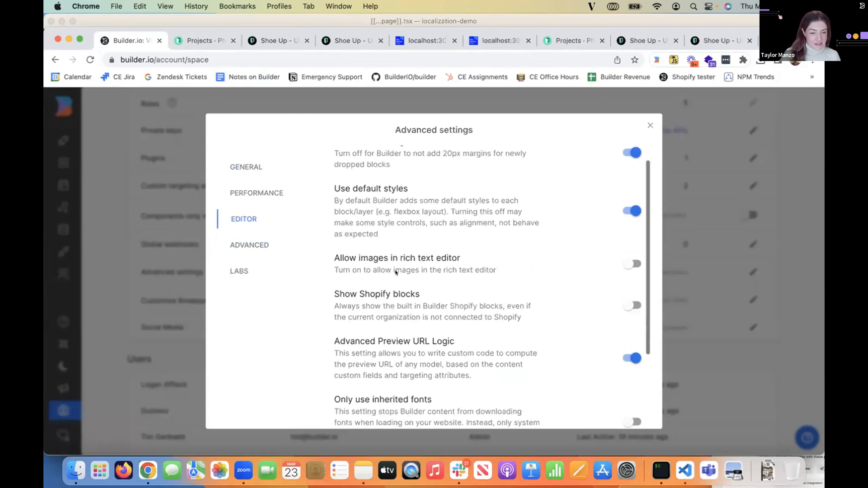
scroll(396, 272, "down", 5)
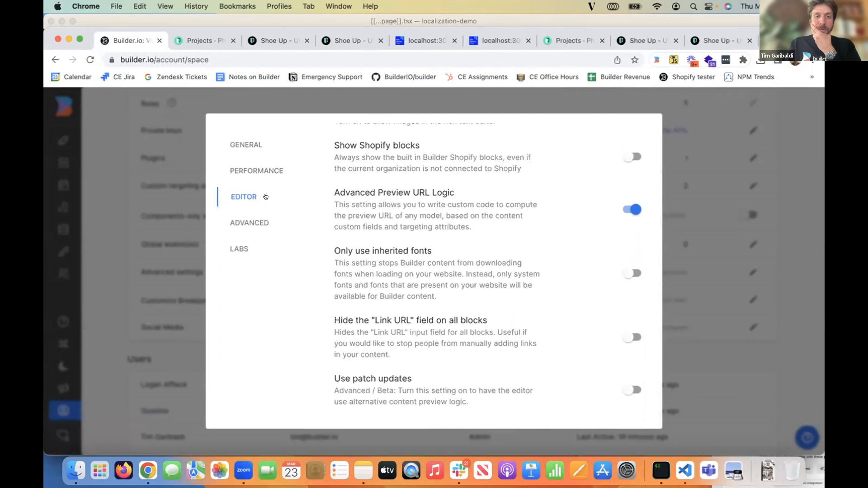
left_click(260, 173)
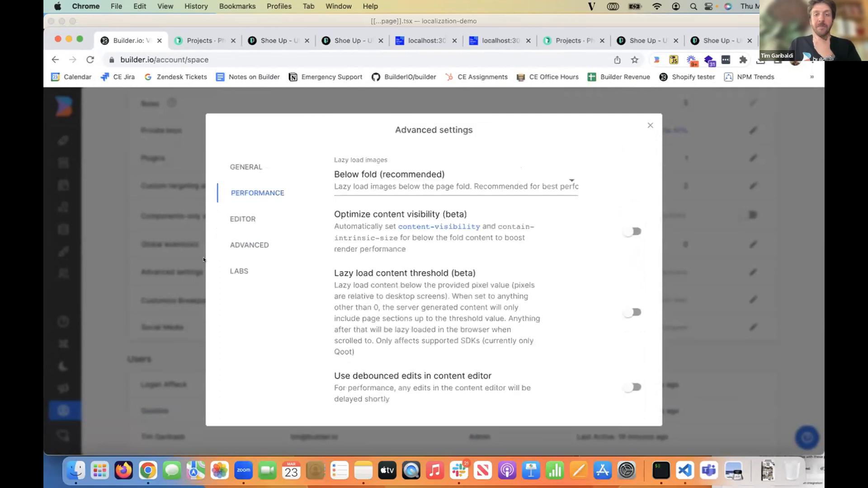
left_click(249, 169)
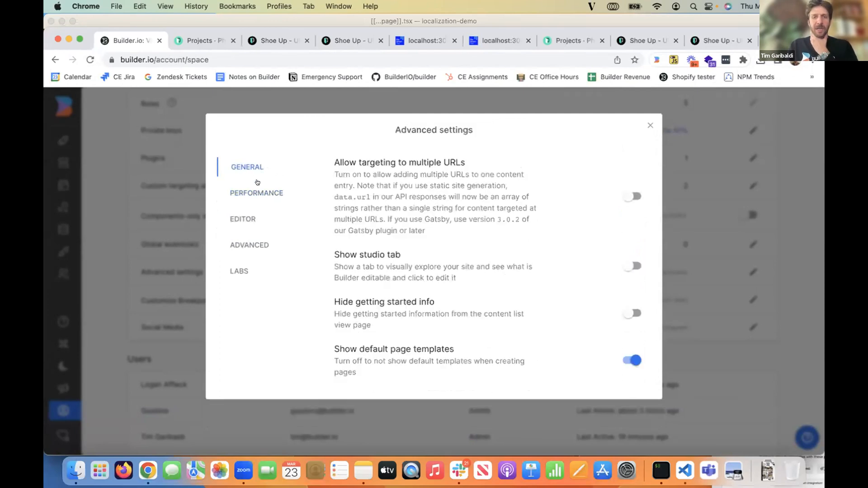
left_click(239, 243)
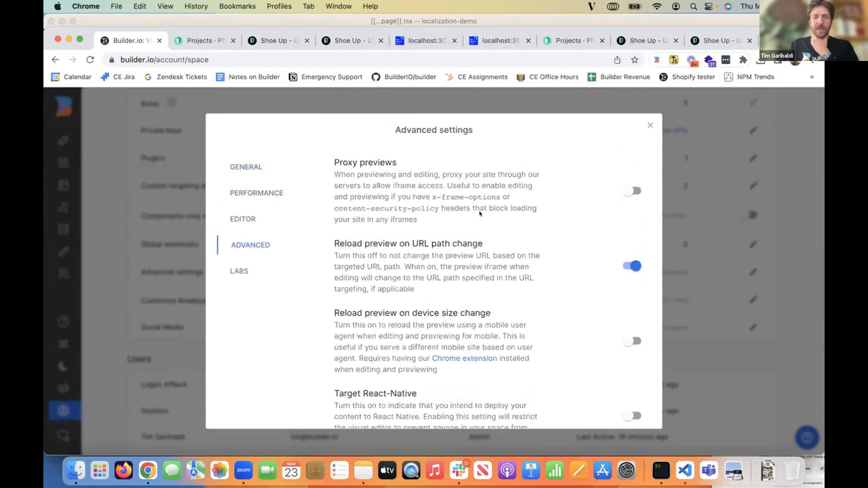
scroll(480, 214, "down", 1)
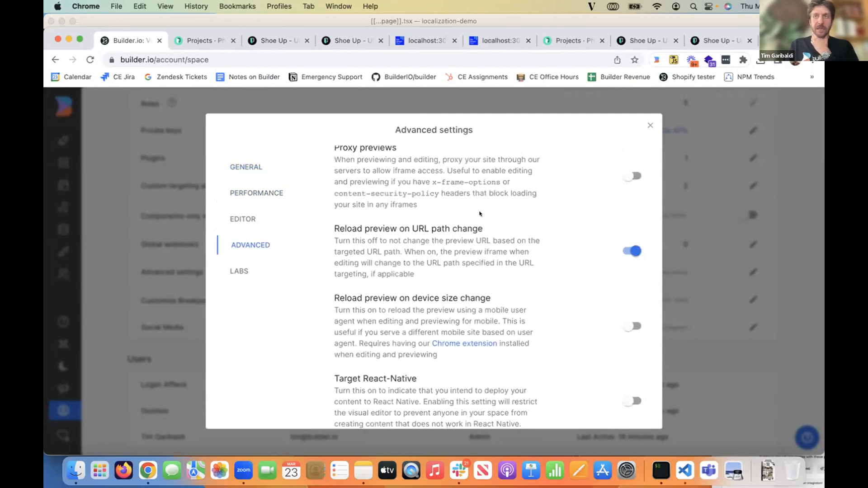
scroll(480, 214, "up", 1)
- Enable "Allow targeting to multiple URLs" in the General settings and close the advanced settings
left_click(247, 169)
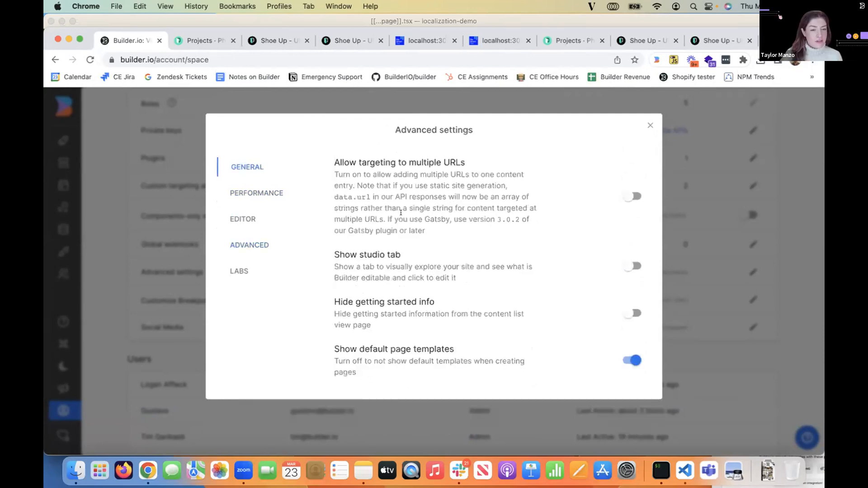
left_click(628, 196)
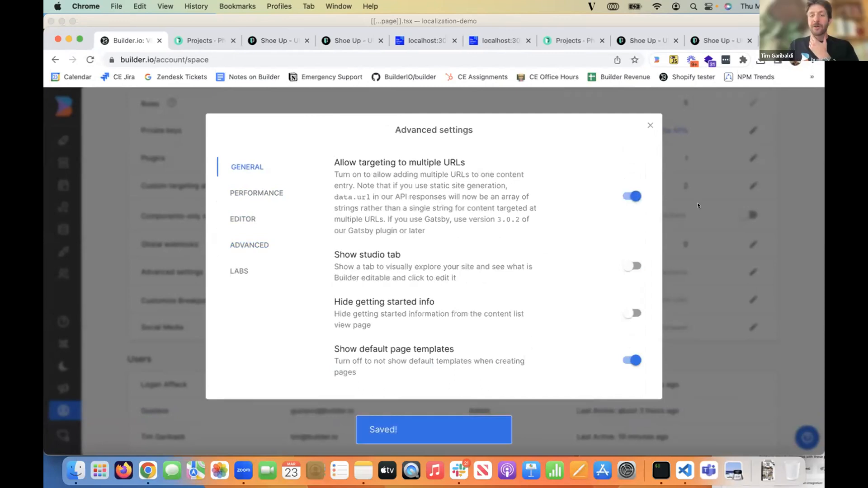
left_click(698, 206)
- Reopen the Heads Up - Spanish page from the content list and check the URL options in its targeting
left_click(68, 163)
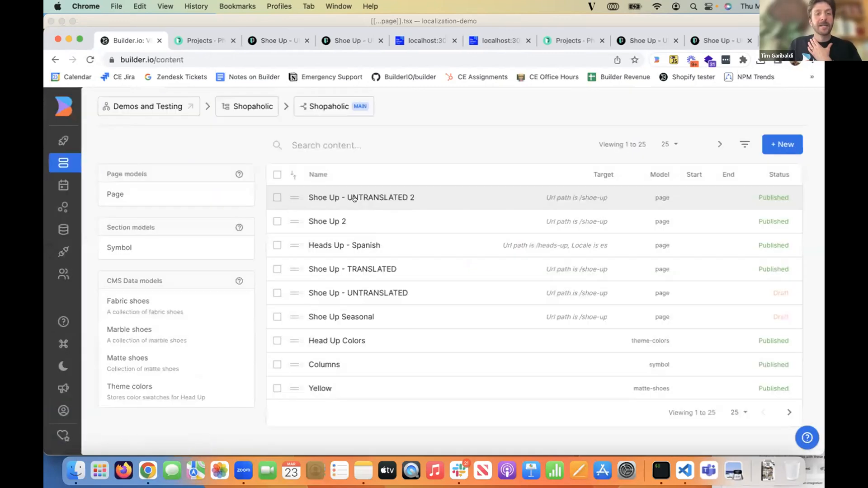
left_click(380, 245)
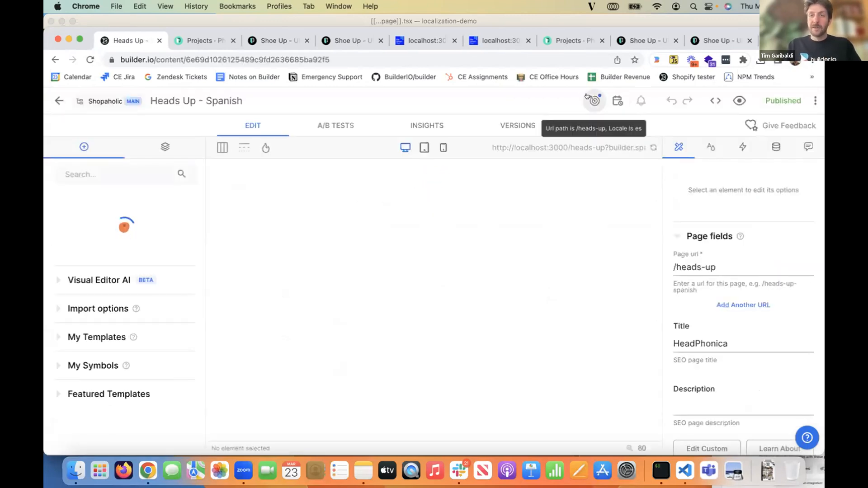
left_click(588, 97)
left_click(543, 177)
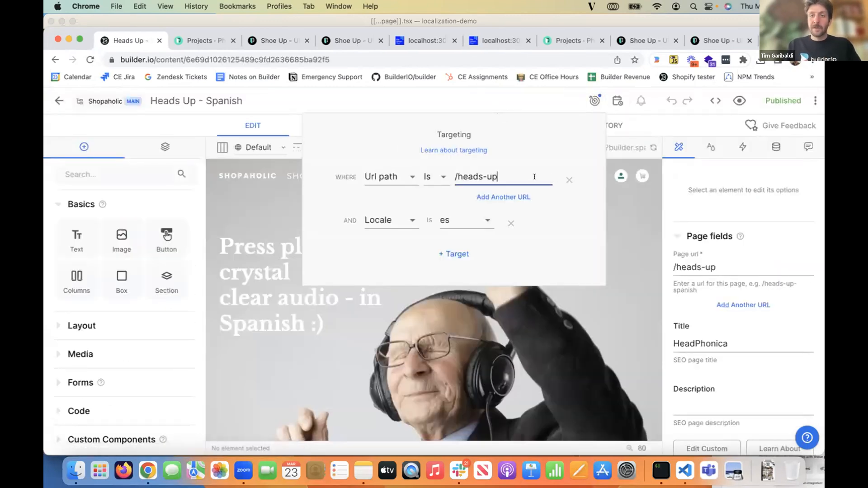
left_click(584, 95)
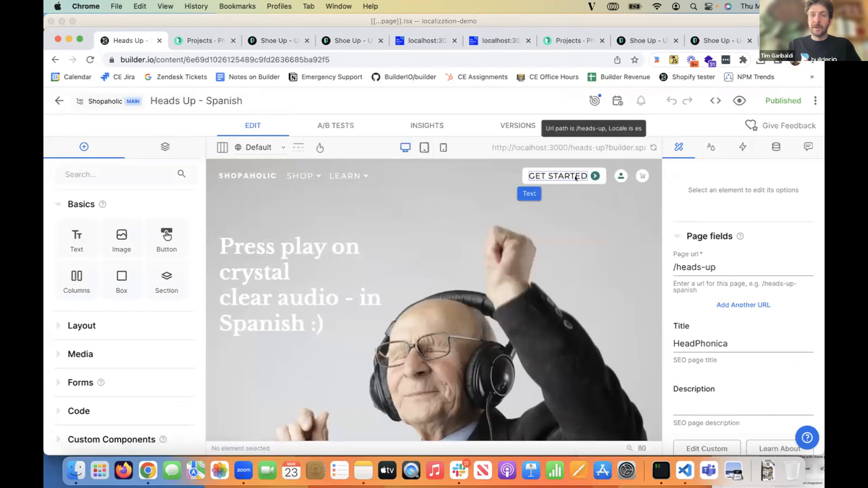
left_click(584, 95)
- Add /heads-up-es as a second page URL in the page fields
left_click(708, 254)
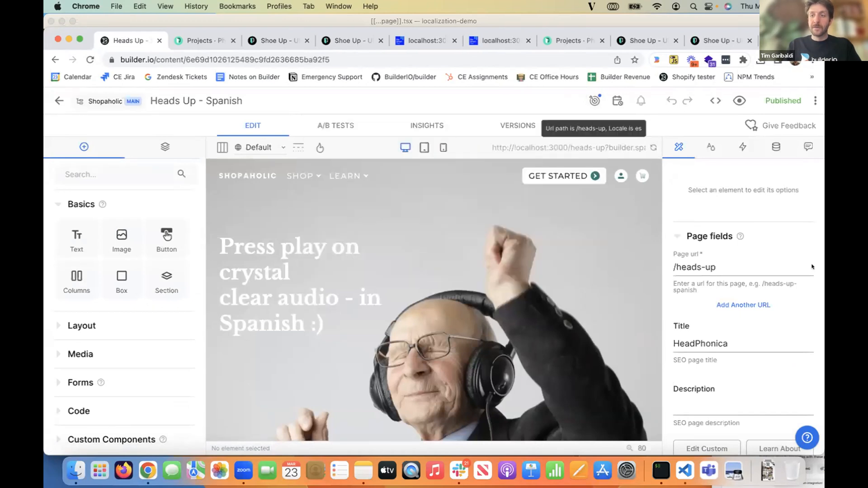
left_click(734, 306)
left_click_drag(714, 283, 679, 282)
key("BackSpace")
type("heads-up-es")
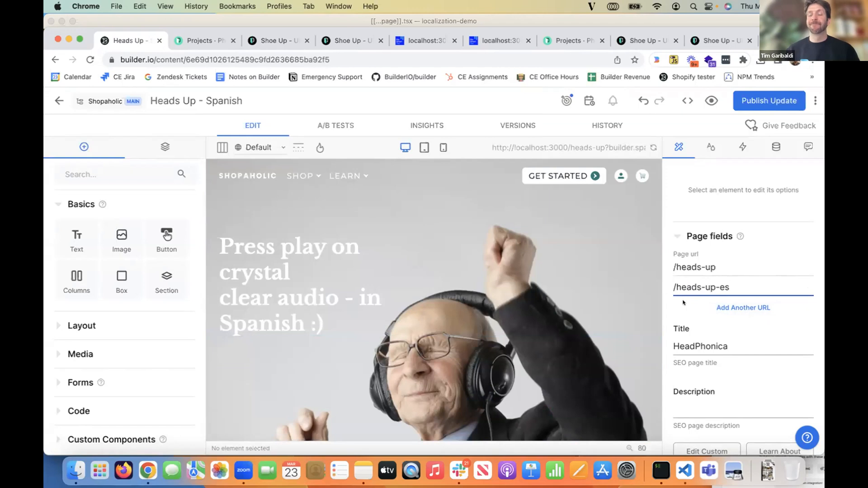
left_click(699, 212)
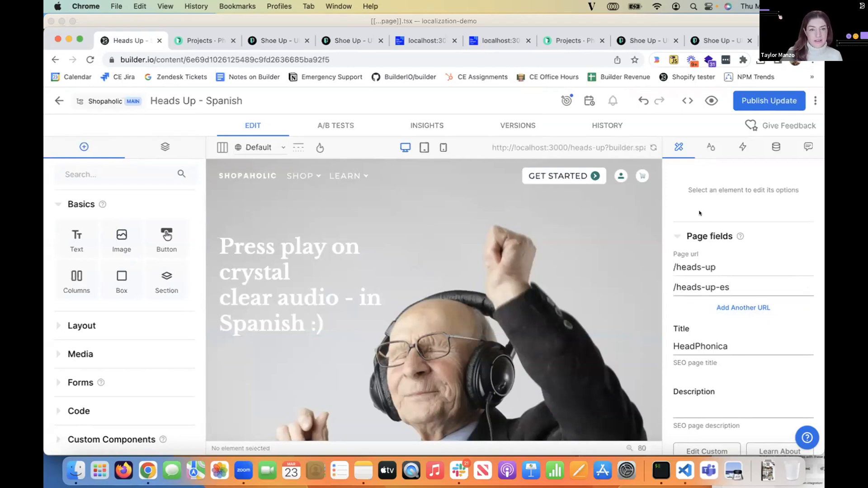
- Leave the Heads Up - Spanish page and open the Page model from the content models
scroll(760, 380, "down", 2)
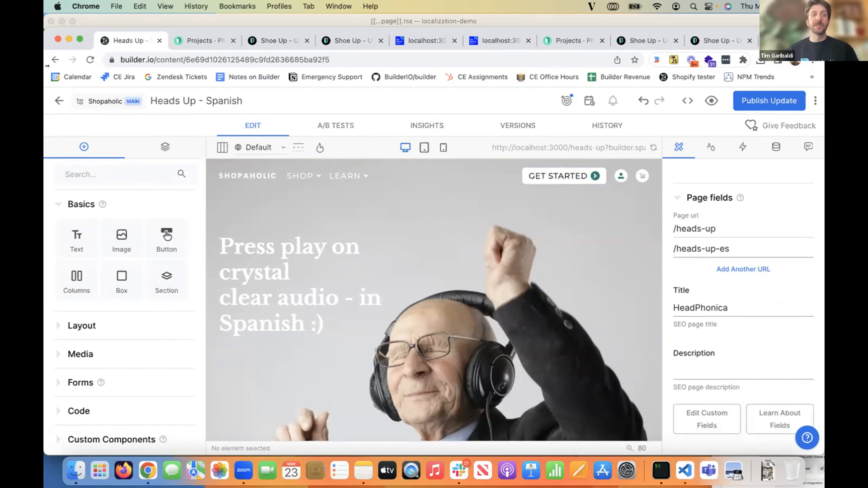
left_click(56, 96)
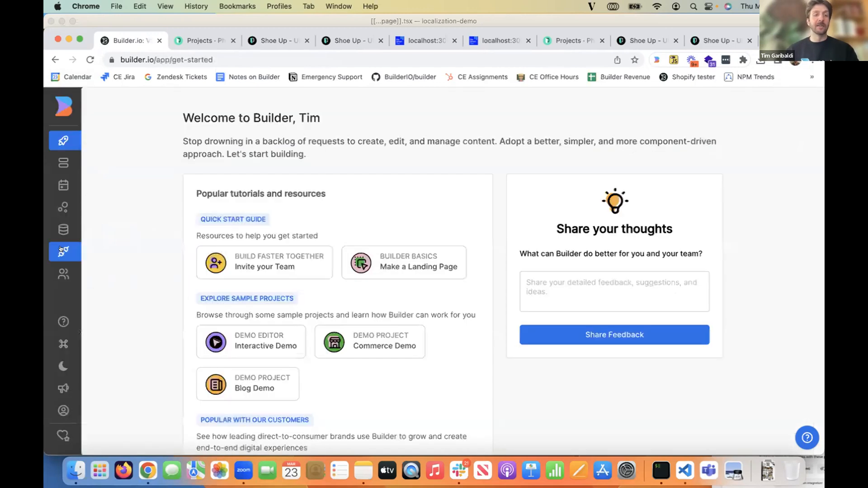
left_click(64, 229)
left_click(299, 288)
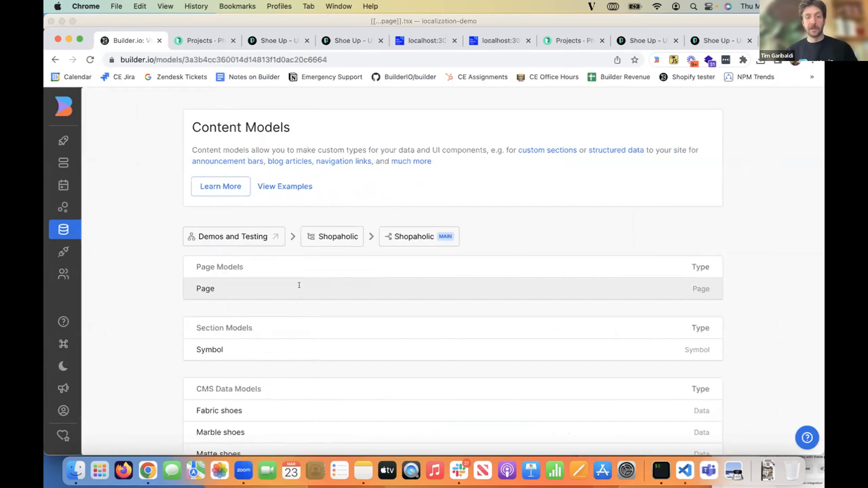
- Expand the Page model's Title field, switch off its Localize option, and leave the model discarding the change
scroll(313, 362, "down", 3)
scroll(313, 362, "down", 3)
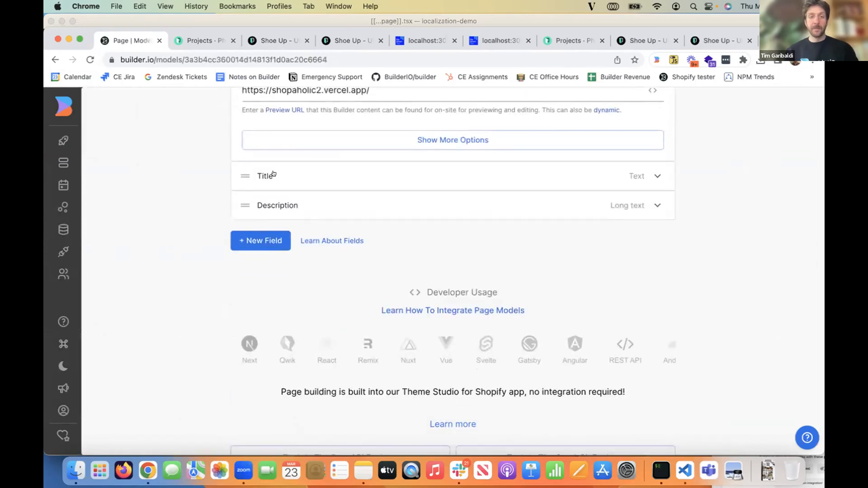
left_click(266, 229)
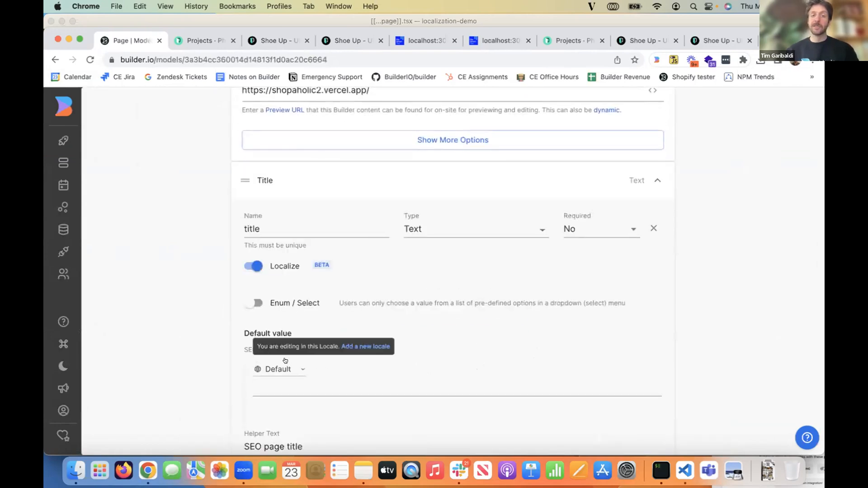
left_click(257, 264)
scroll(258, 262, "up", 4)
scroll(257, 261, "up", 2)
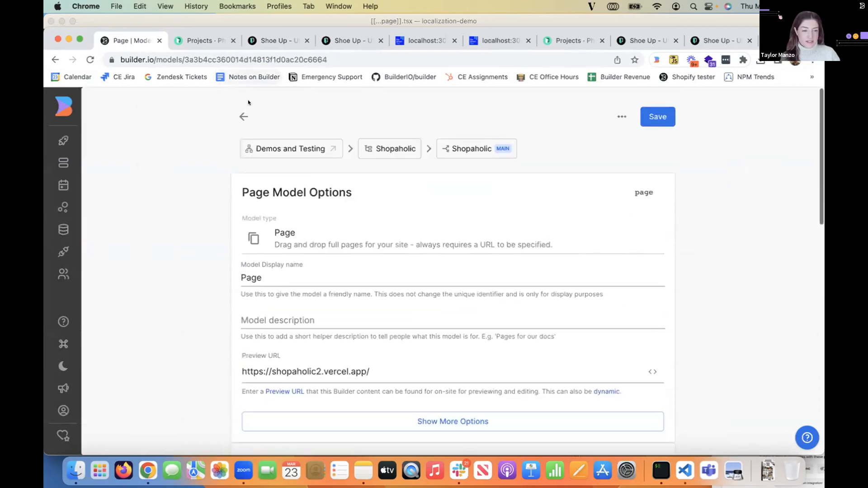
left_click(242, 117)
left_click(526, 127)
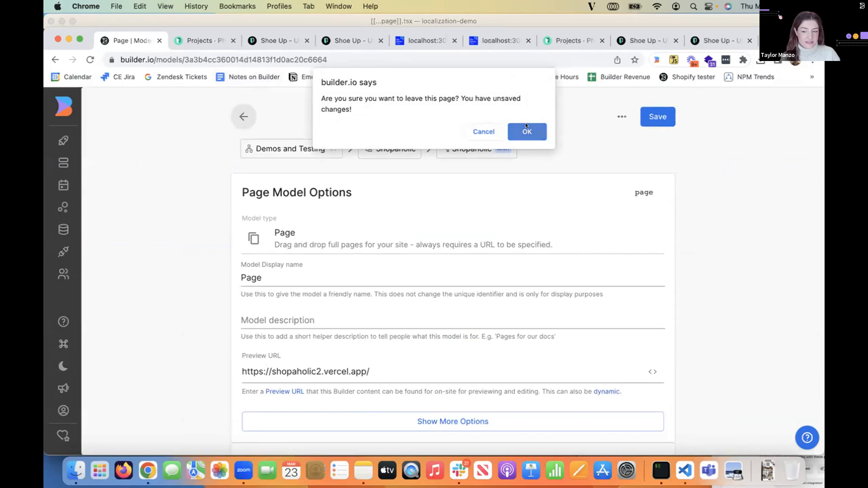